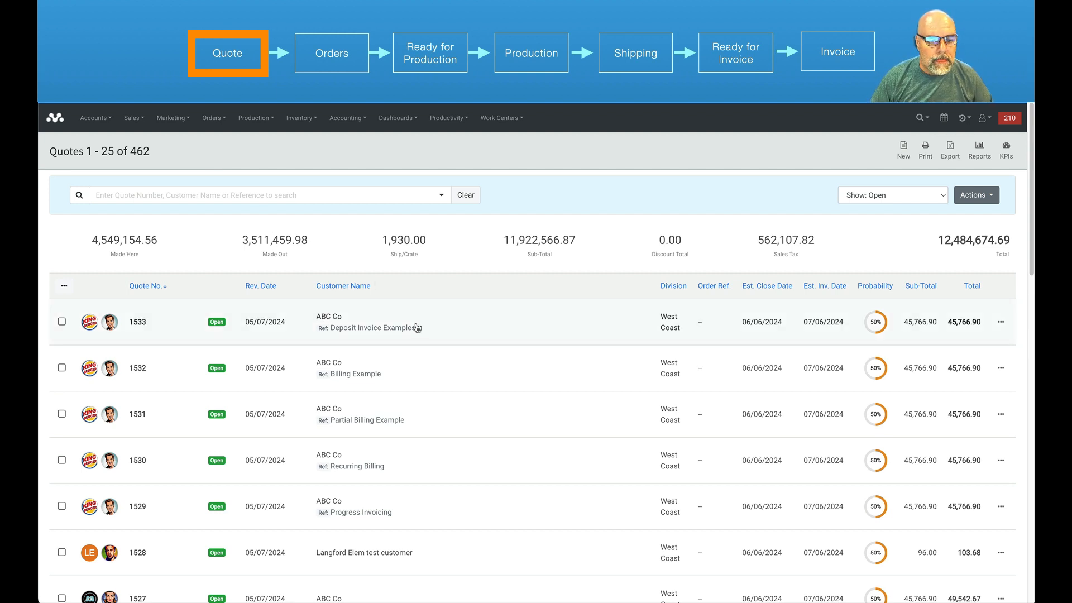
# - Open ABC Co's quote referenced "Deposit Invoice Examples" and review the line items in its quote entry
pyautogui.click(439, 321)
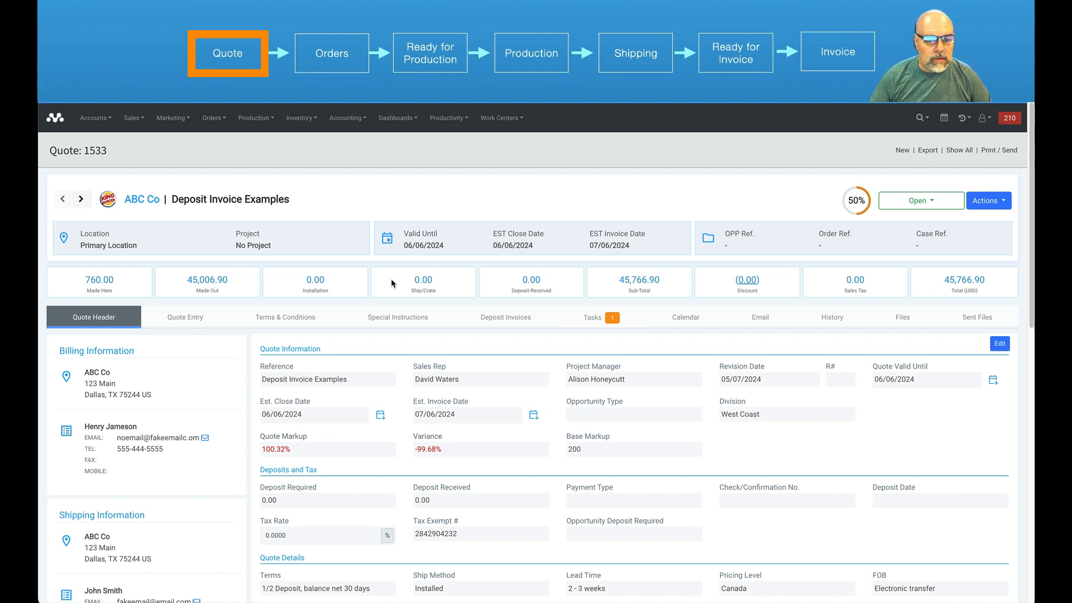
pyautogui.click(193, 321)
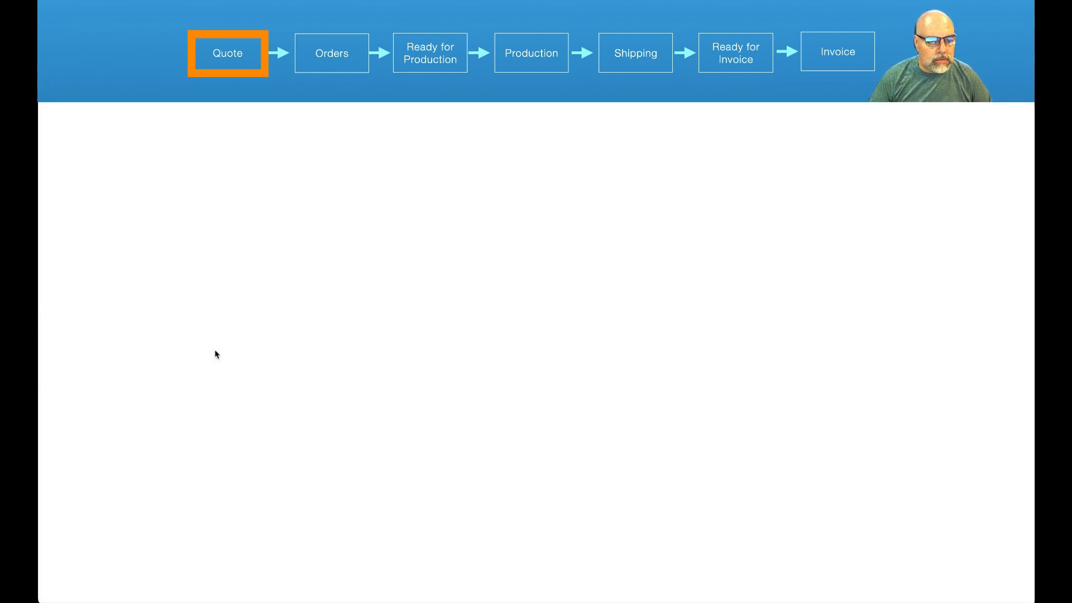
pyautogui.scroll(-4, 292, 395)
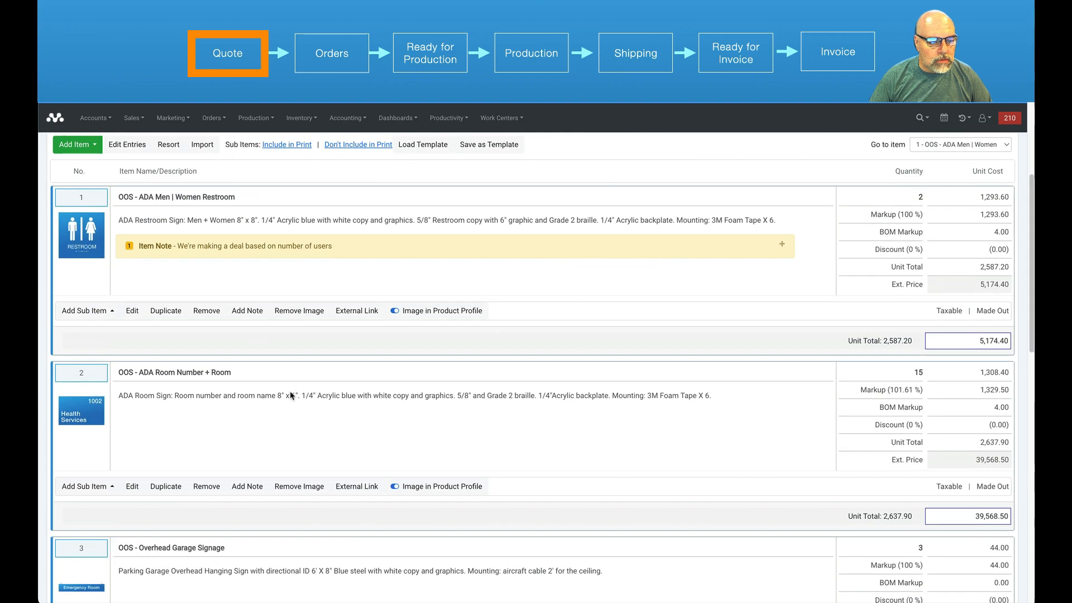
pyautogui.scroll(-5, 292, 396)
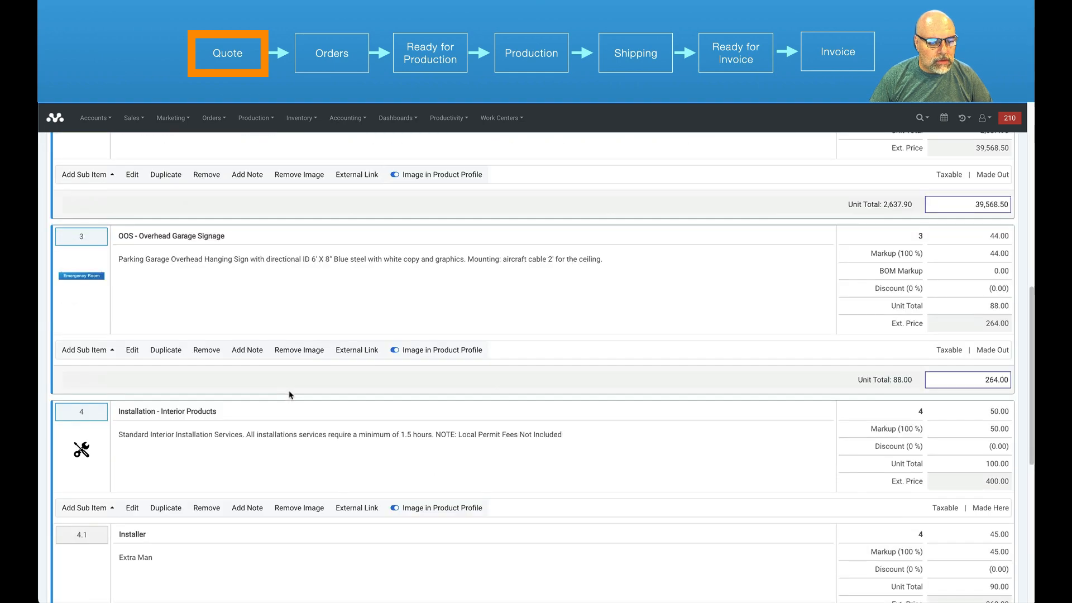
pyautogui.scroll(10, 289, 395)
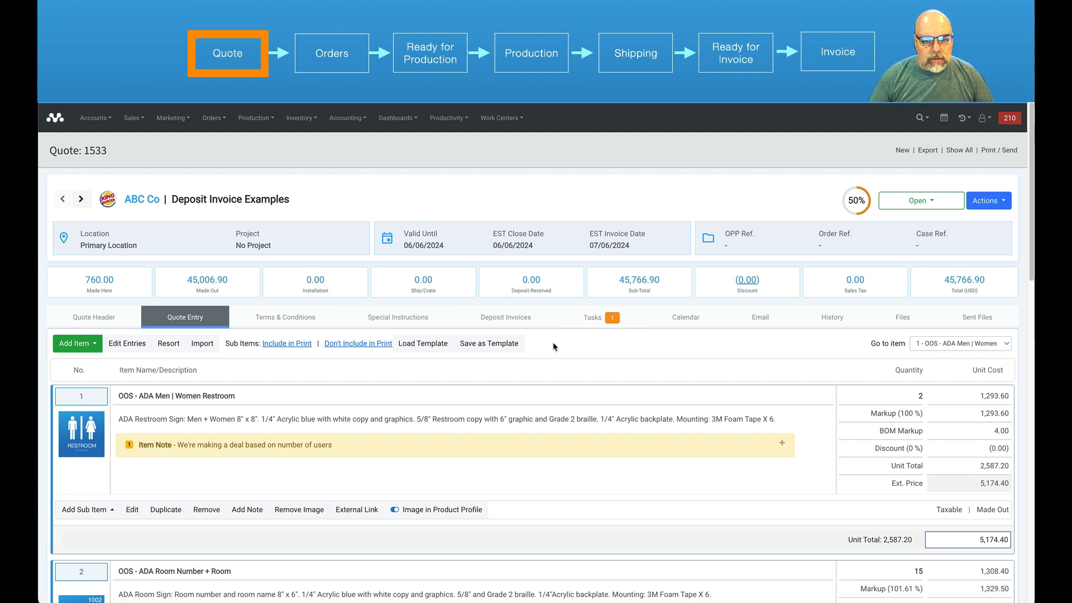
# - Start a new deposit invoice on the quote and calculate its deposit amount as 50 percent of the total
pyautogui.click(507, 321)
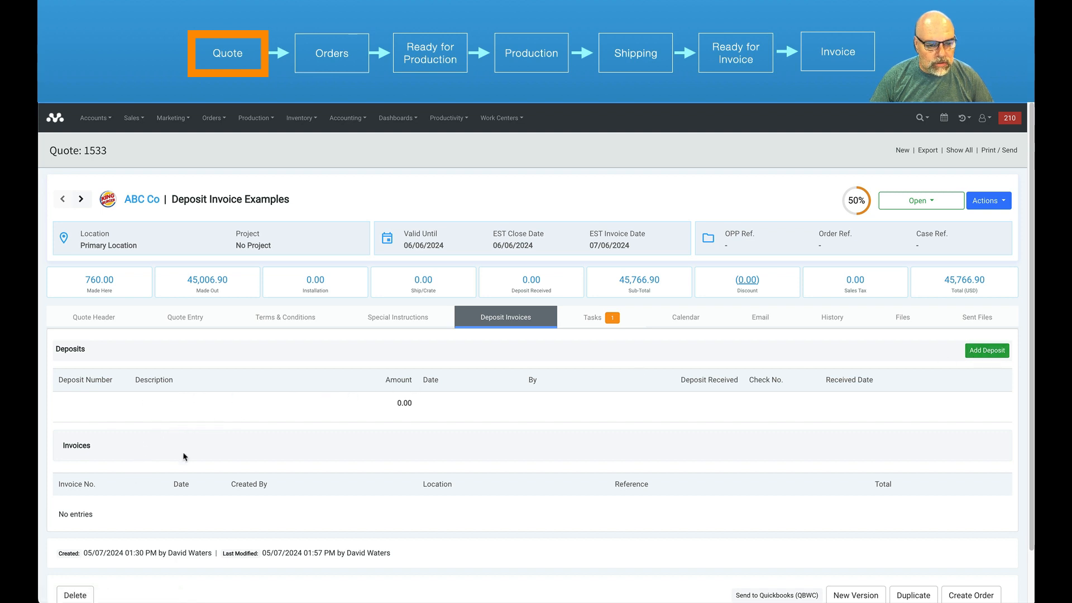
pyautogui.click(984, 352)
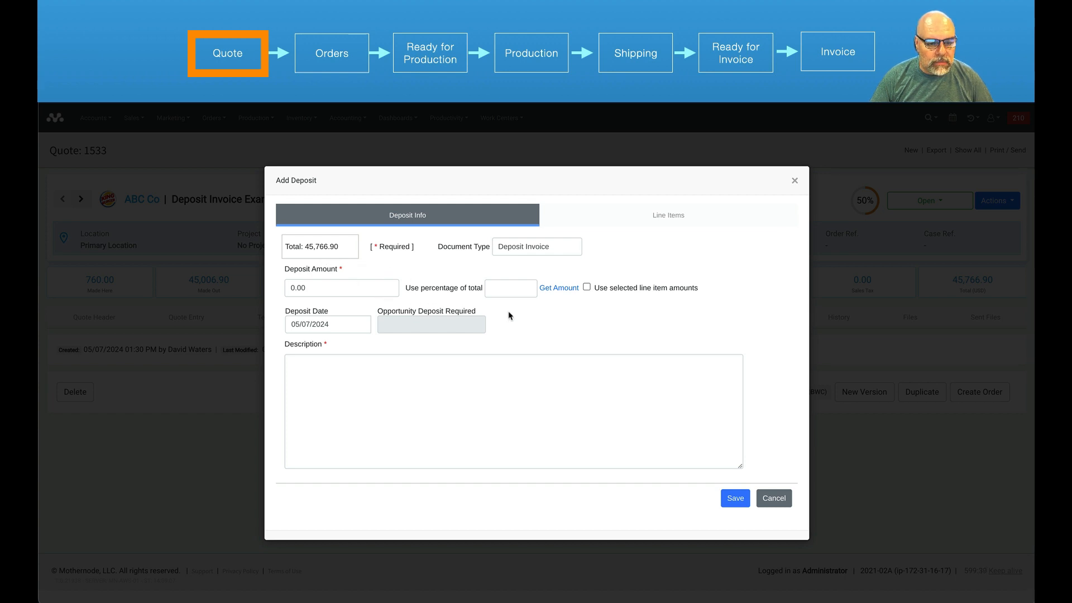
pyautogui.moveTo(322, 288); pyautogui.dragTo(271, 291)
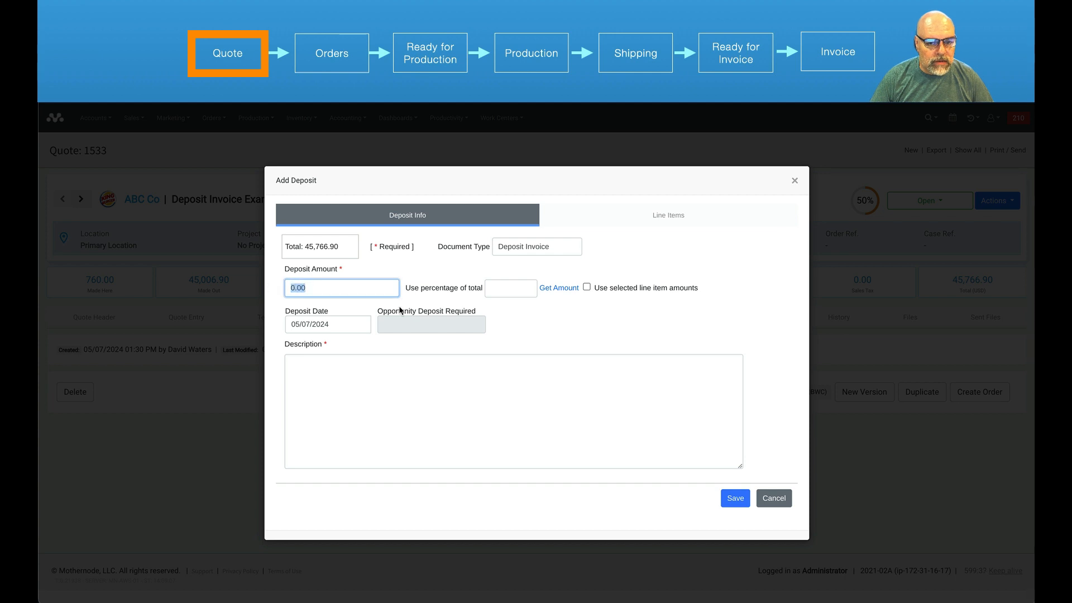
pyautogui.click(517, 295)
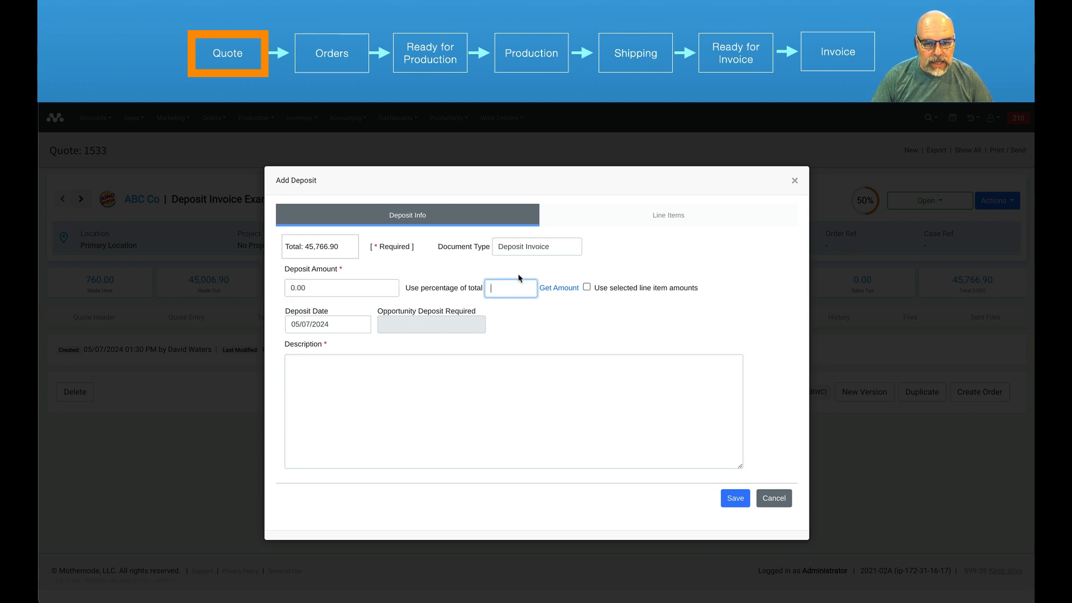
pyautogui.write('50')
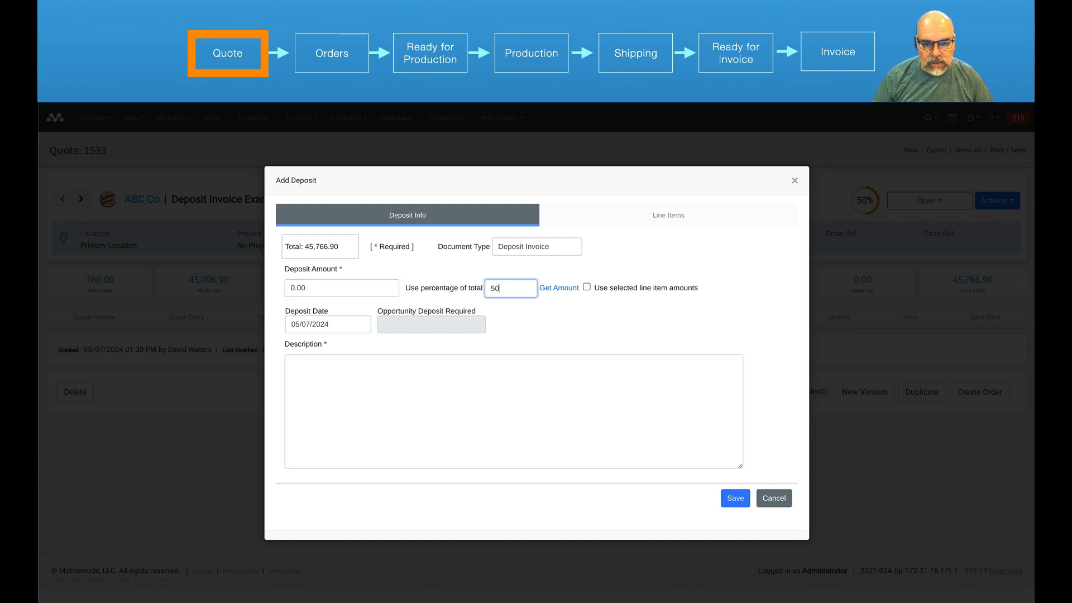
pyautogui.click(553, 291)
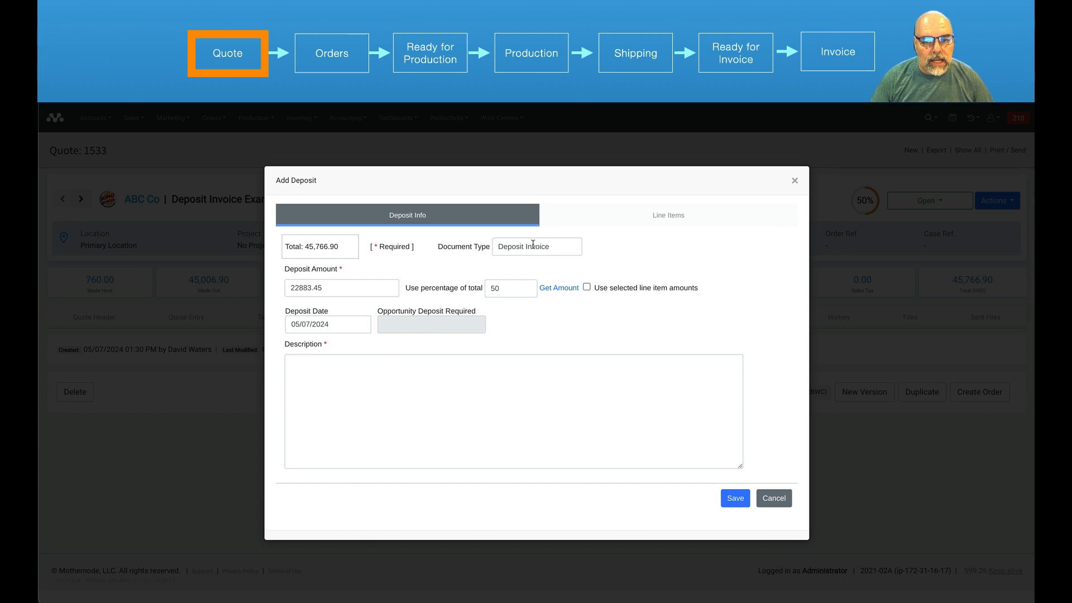
pyautogui.moveTo(555, 250); pyautogui.dragTo(490, 251)
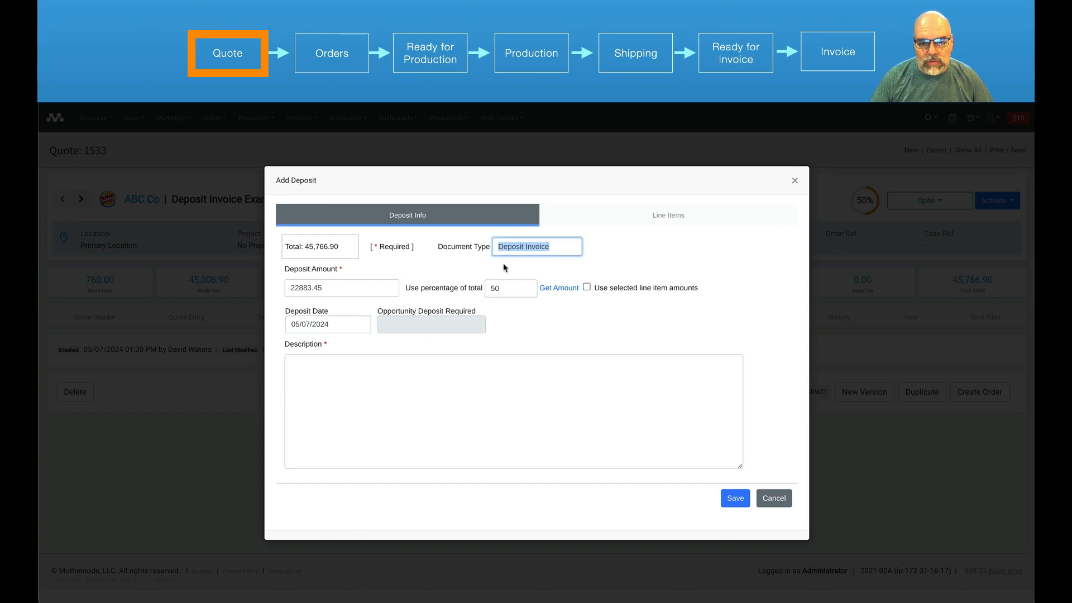
pyautogui.click(506, 268)
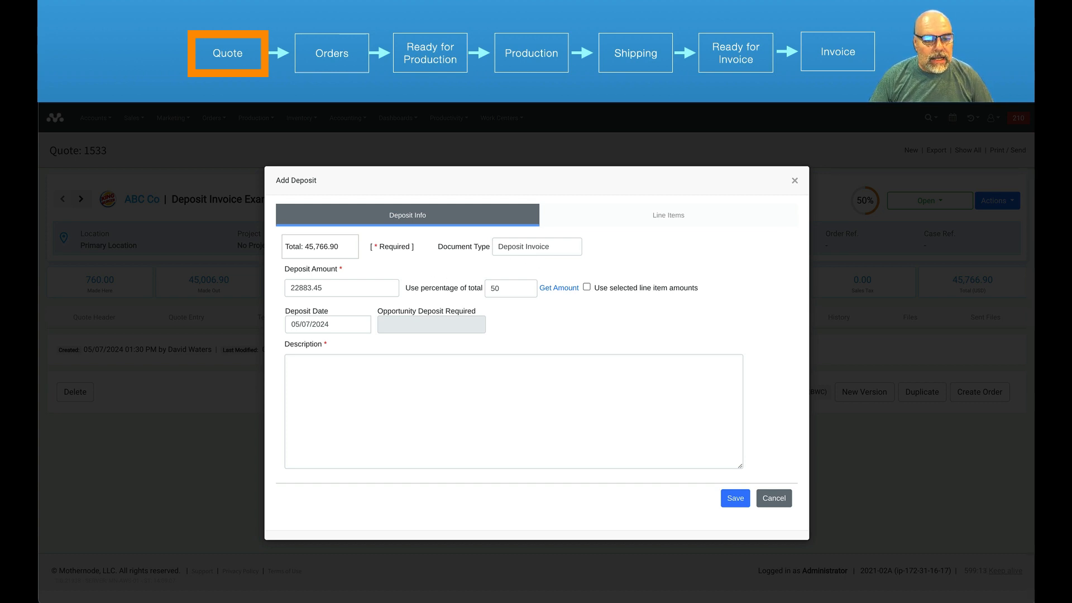
# - Enter the deposit description "Please pay deposit to move forward."
pyautogui.click(366, 375)
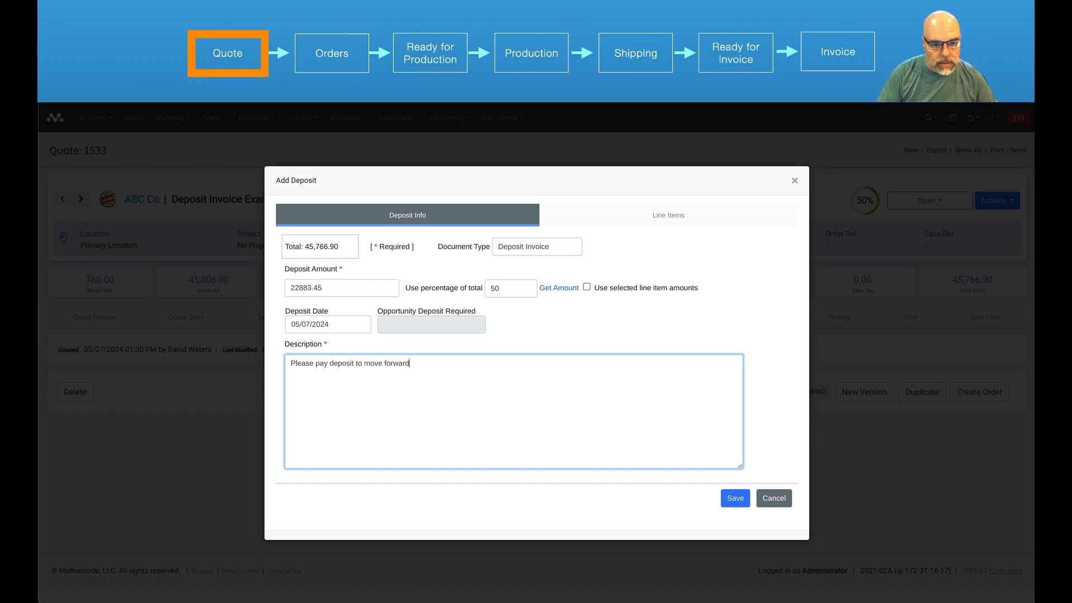
pyautogui.click(345, 349)
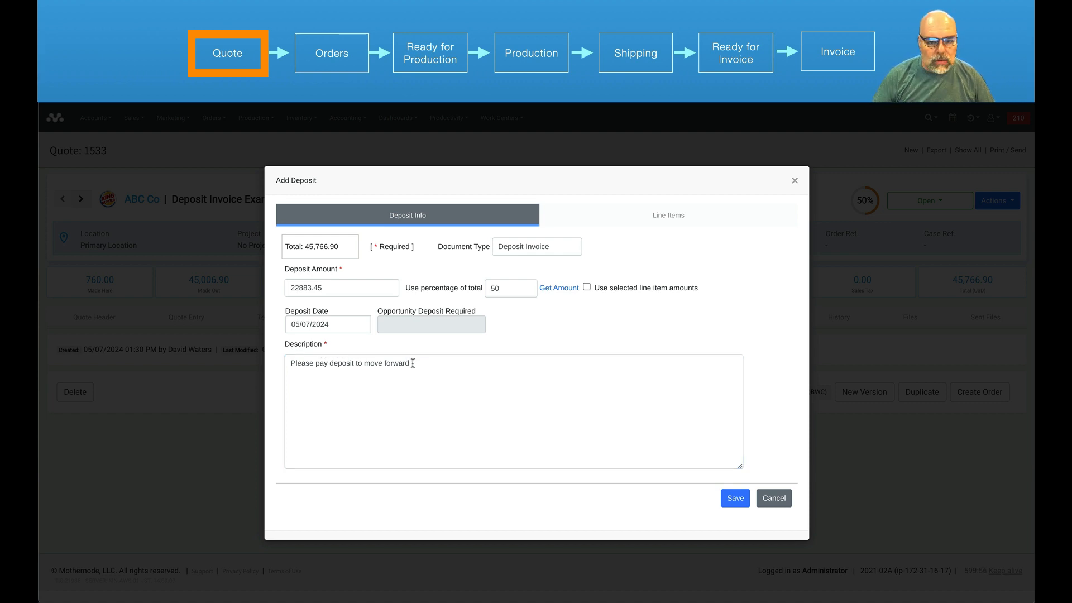
pyautogui.click(438, 364)
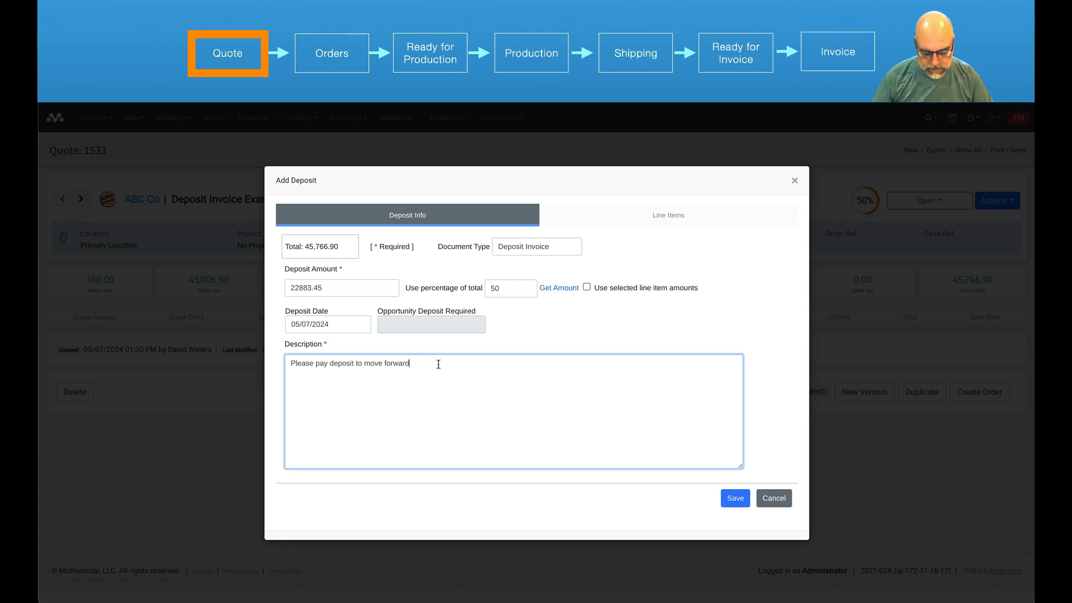
# - Include all the quote's line items on the deposit invoice and save it
pyautogui.click(638, 222)
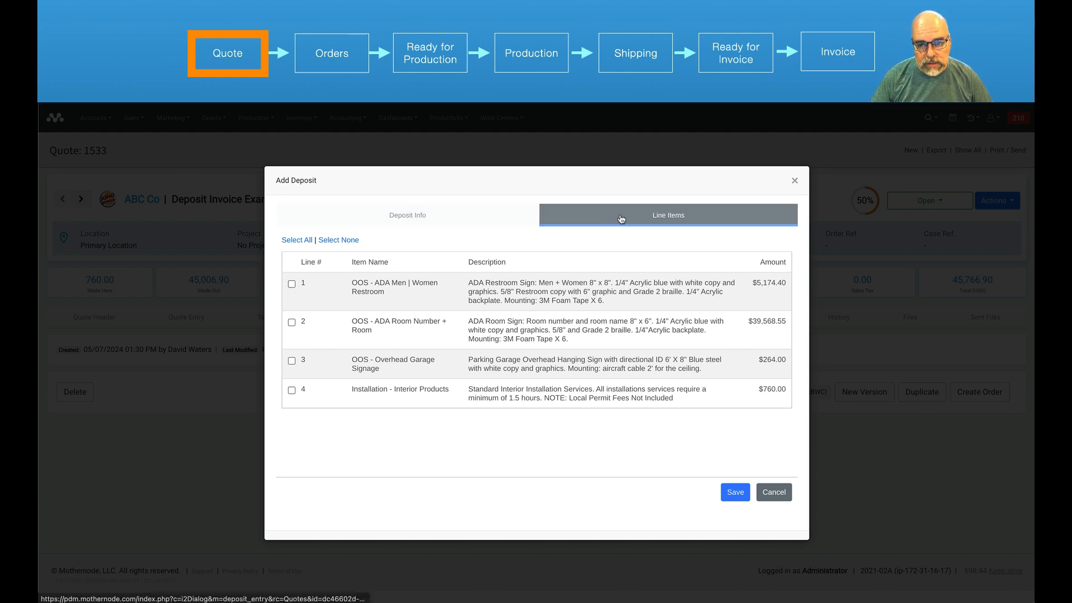
pyautogui.click(307, 241)
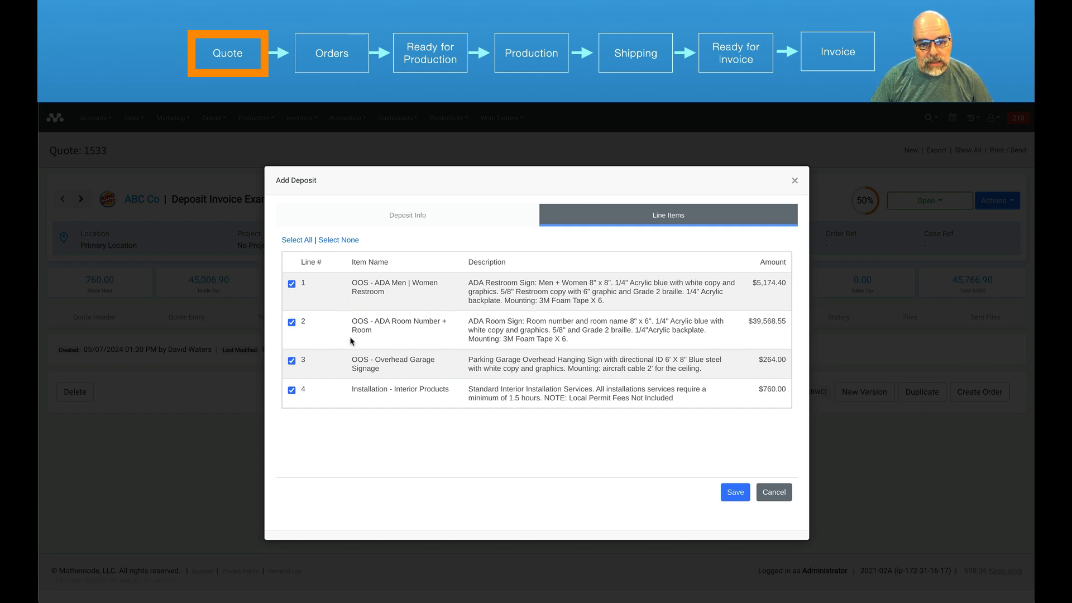
pyautogui.click(734, 496)
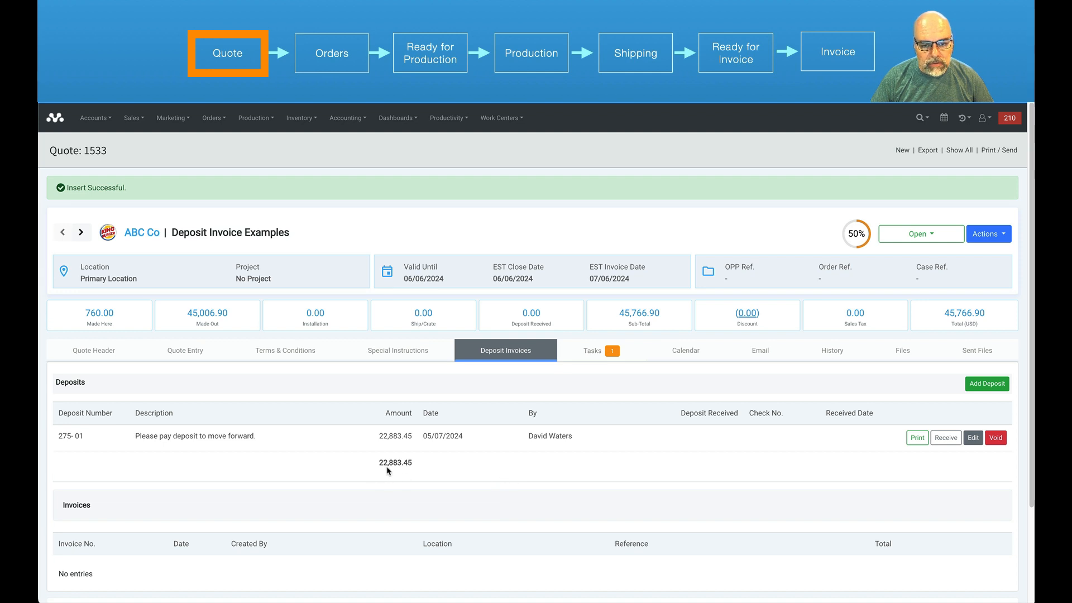
# - Review the deposit's printable invoice and its editable details, closing both without making changes
pyautogui.click(917, 438)
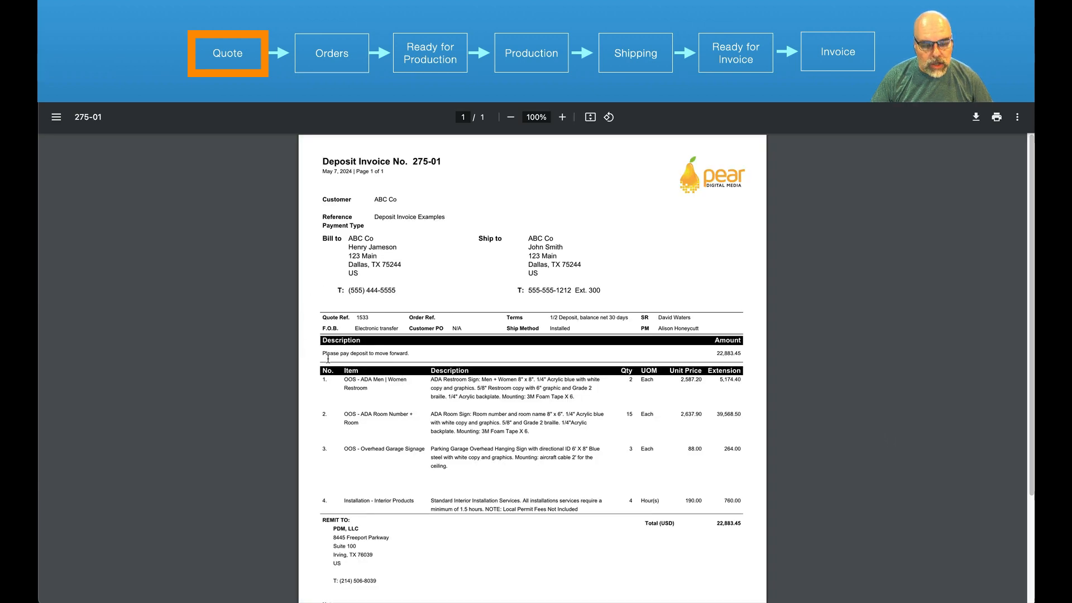
pyautogui.moveTo(334, 364); pyautogui.dragTo(356, 356)
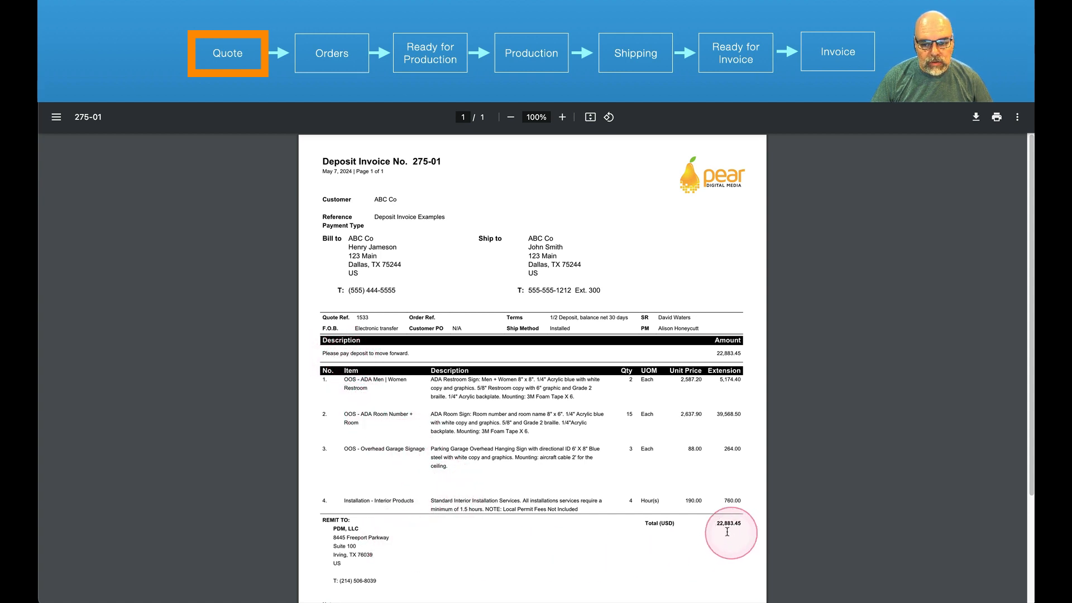
pyautogui.scroll(-3, 618, 482)
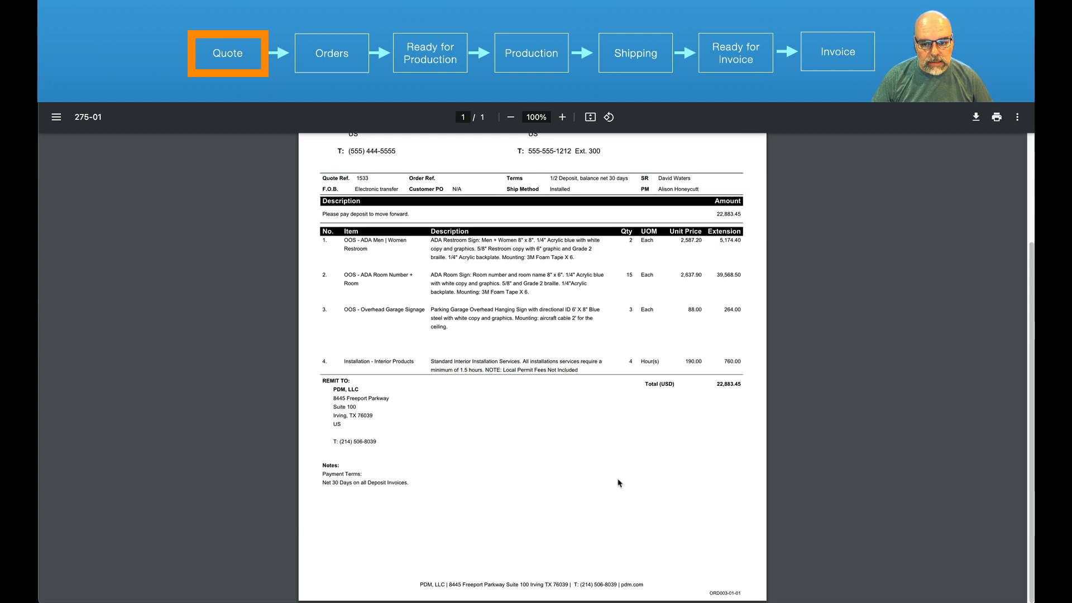
pyautogui.scroll(3, 617, 482)
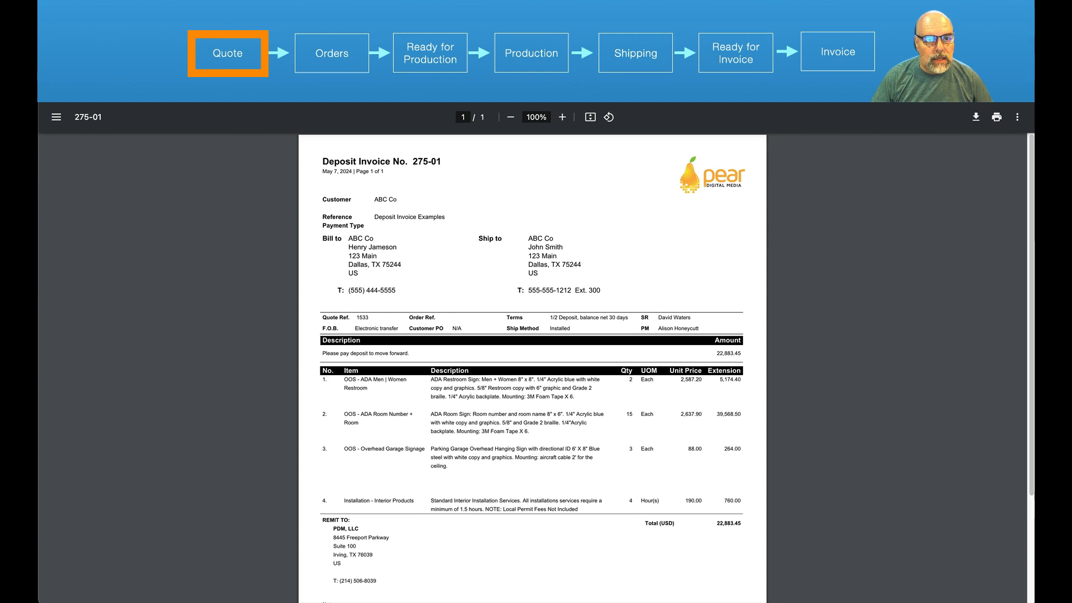
pyautogui.hotkey('ctrl', 'w')
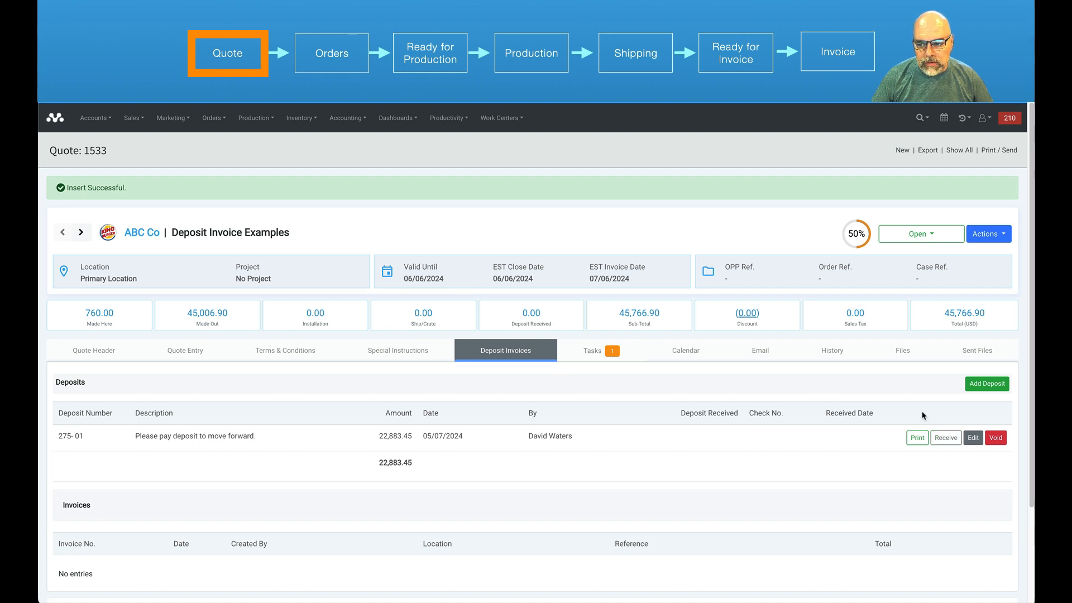
pyautogui.click(970, 442)
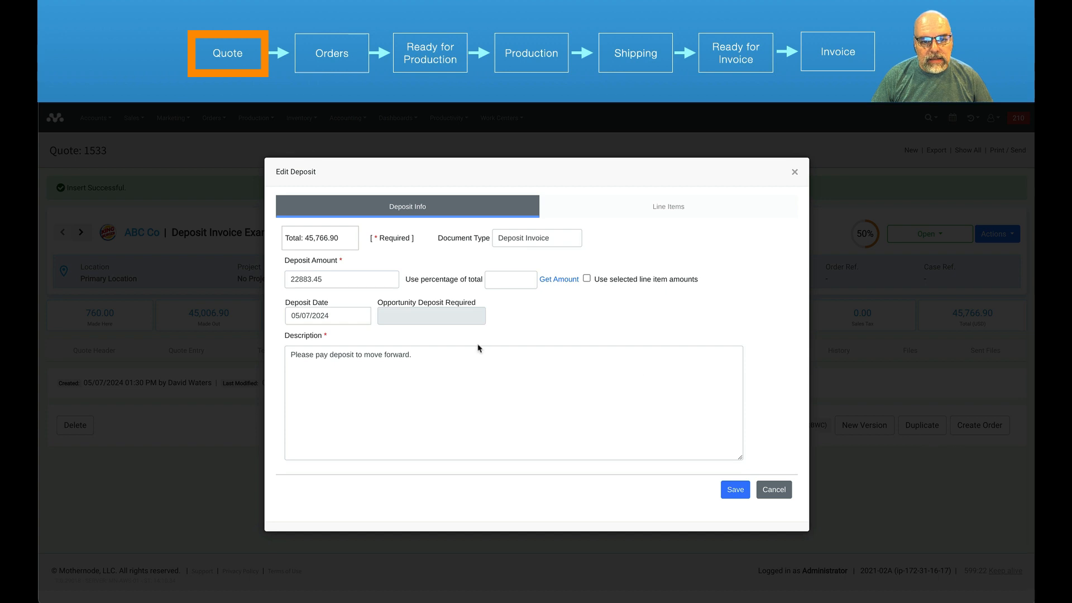
pyautogui.click(794, 172)
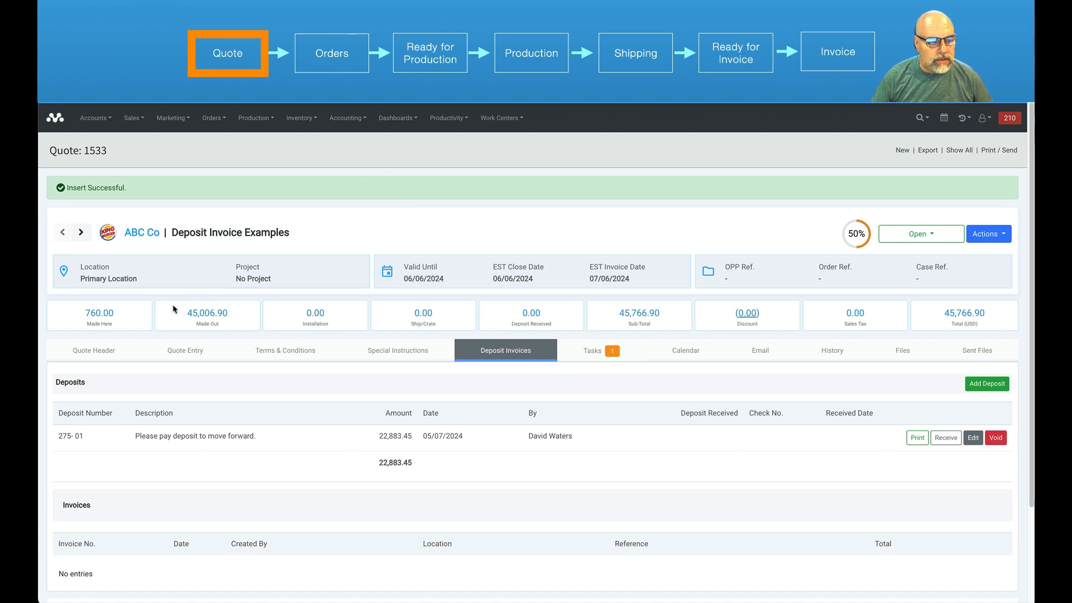
# - Open the quote header for editing, examine its deposit required and deposit received fields, and save the header
pyautogui.click(81, 352)
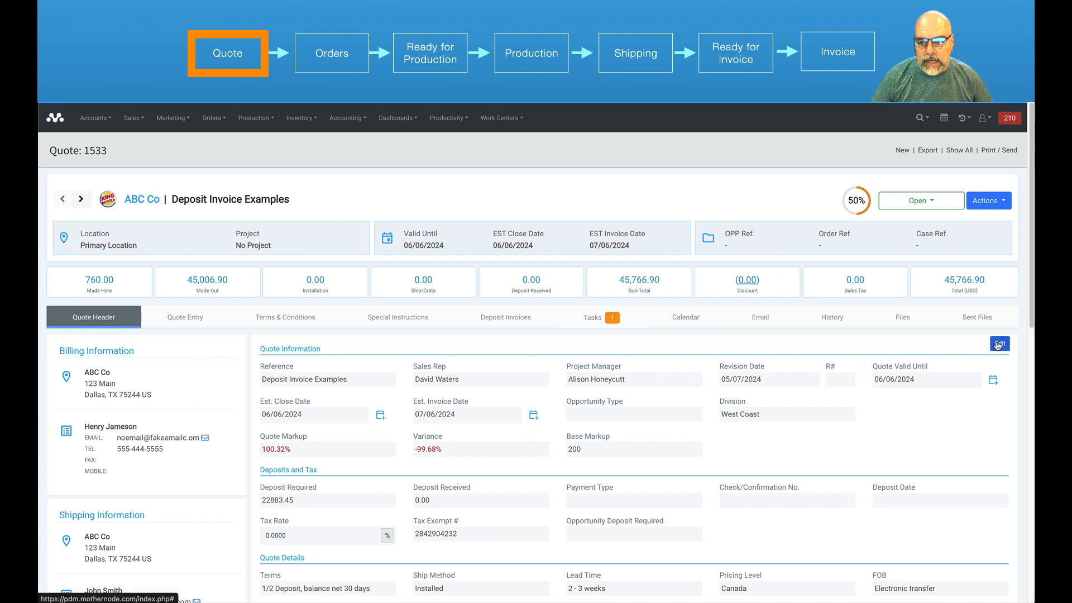
pyautogui.click(999, 345)
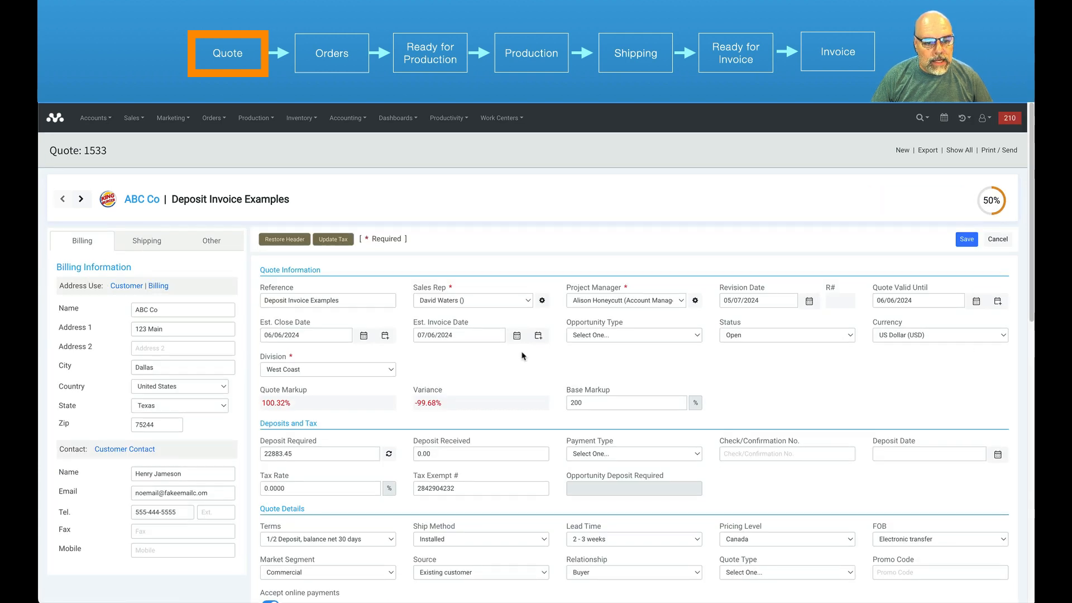
pyautogui.scroll(-2, 523, 356)
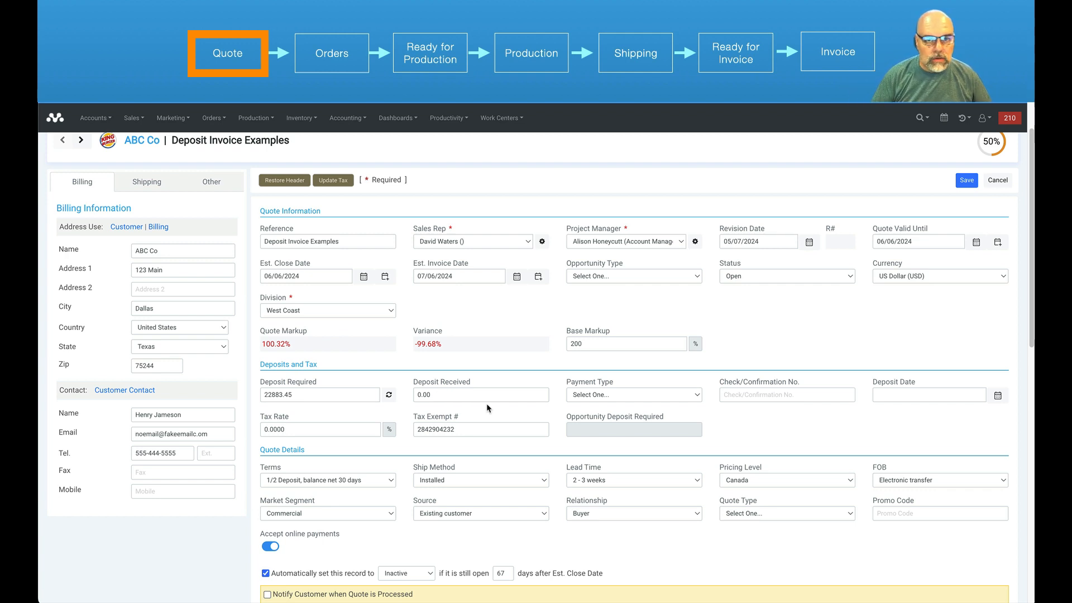
pyautogui.click(437, 396)
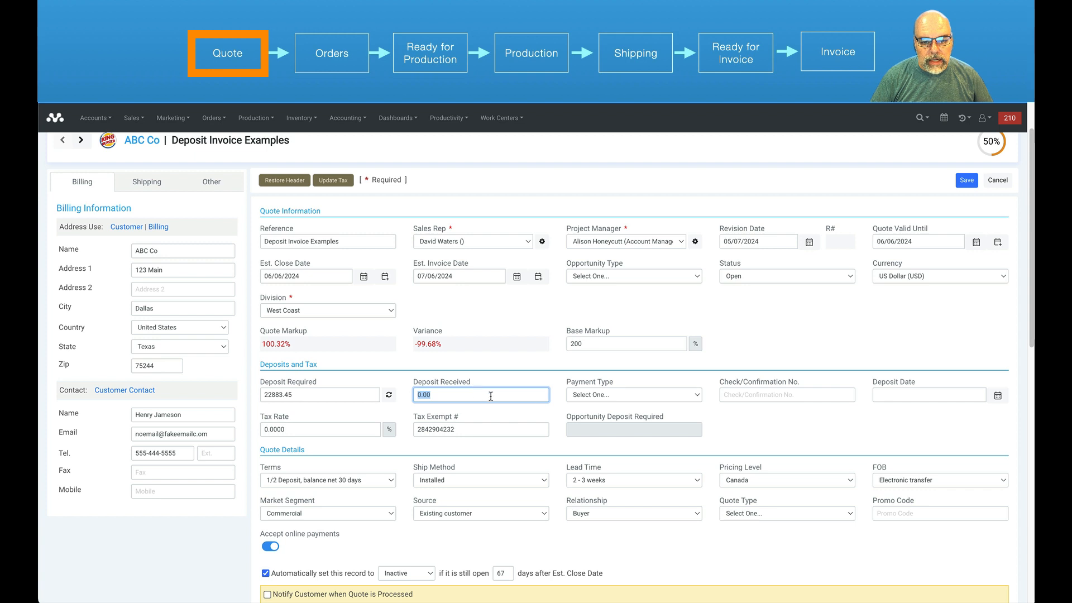
pyautogui.click(743, 416)
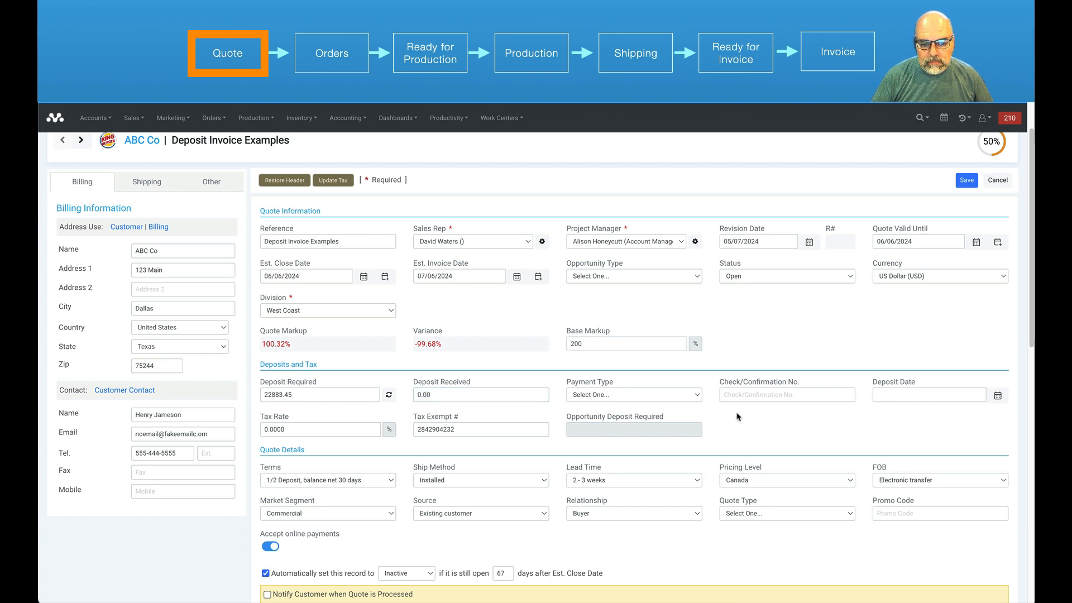
pyautogui.click(965, 180)
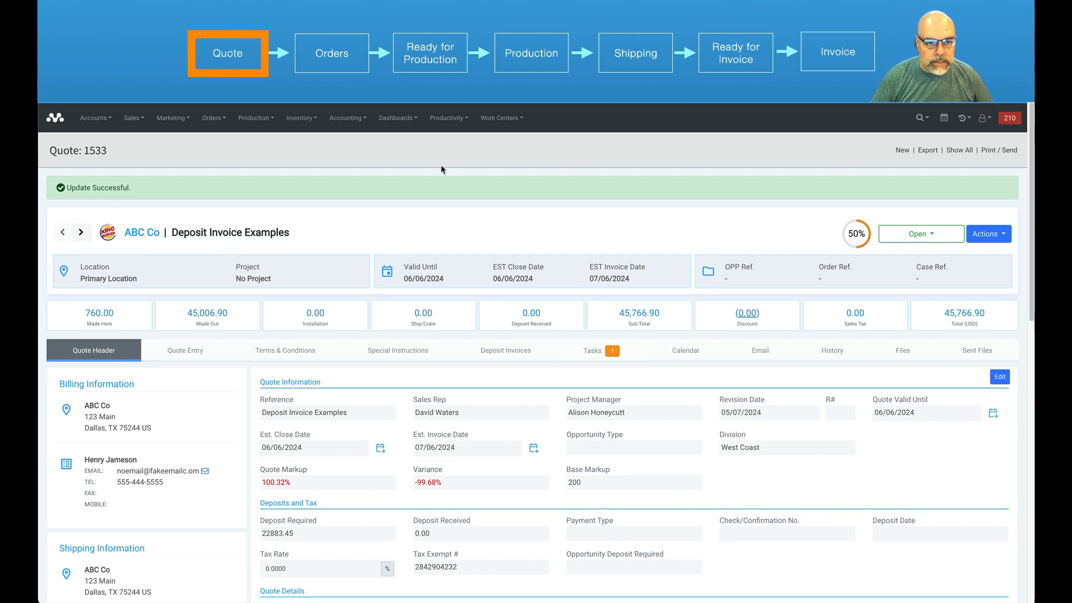
# - Open the accounting list of deposit invoices and look through its entries
pyautogui.click(346, 119)
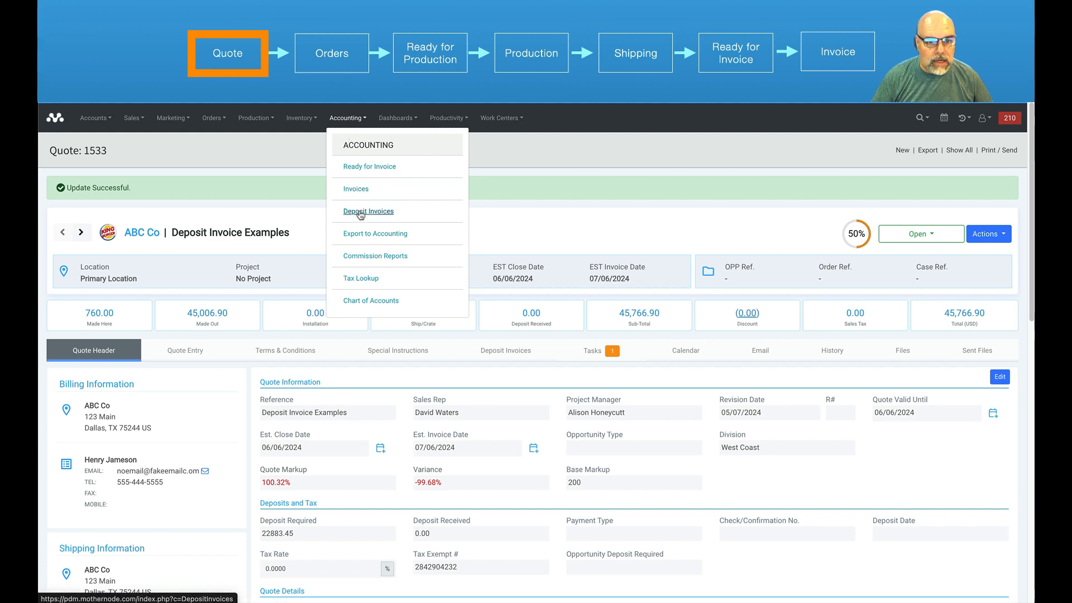
pyautogui.click(380, 217)
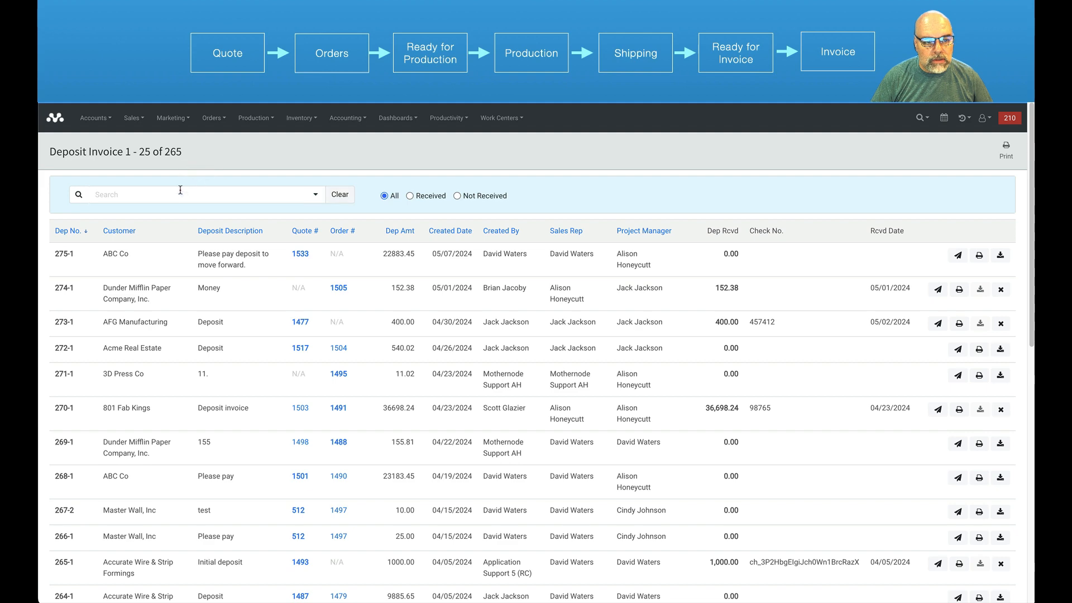
pyautogui.scroll(-1, 456, 339)
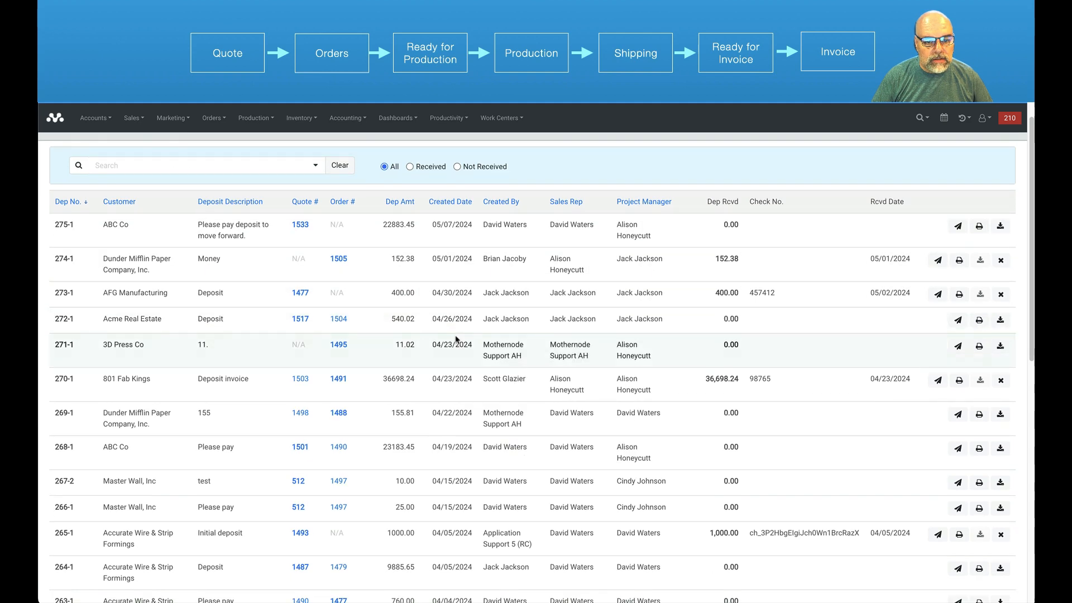
# - Filter the deposit invoices to the received ones, and switch the filter to those not received
pyautogui.scroll(1, 455, 340)
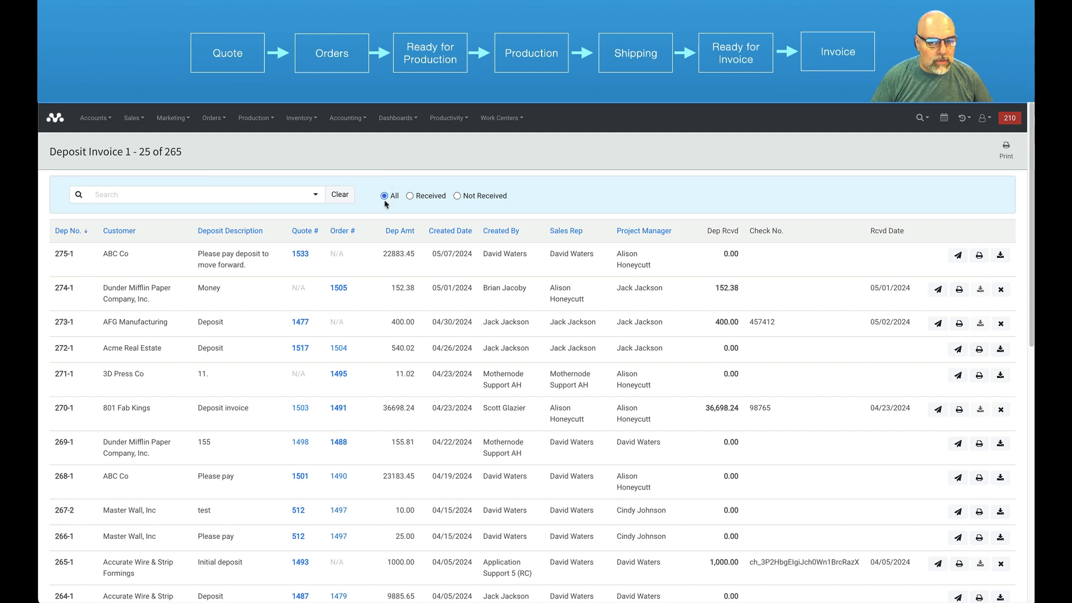
pyautogui.click(409, 197)
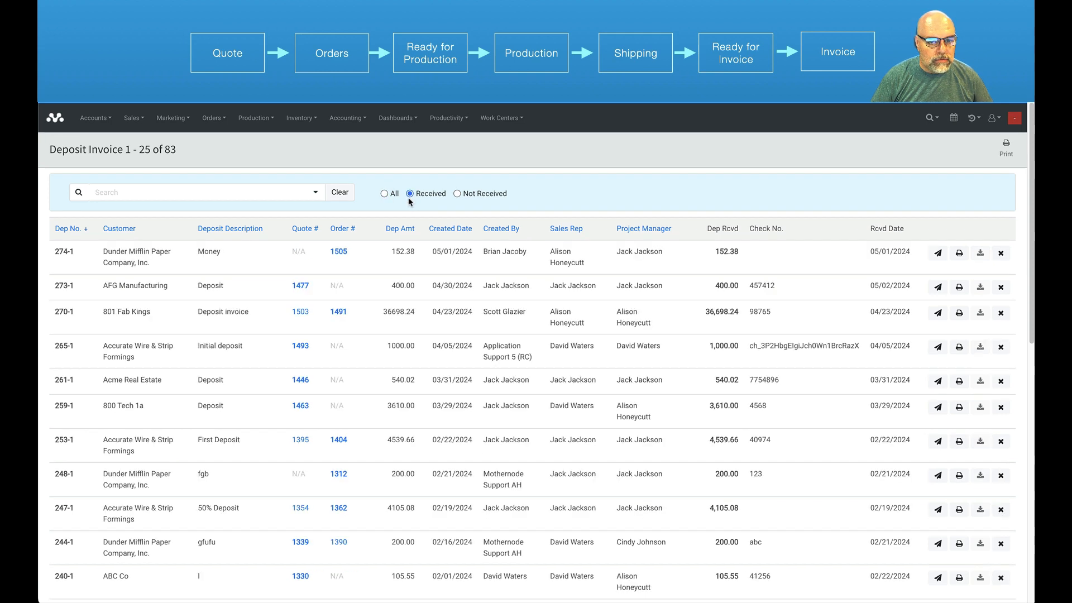
pyautogui.click(457, 196)
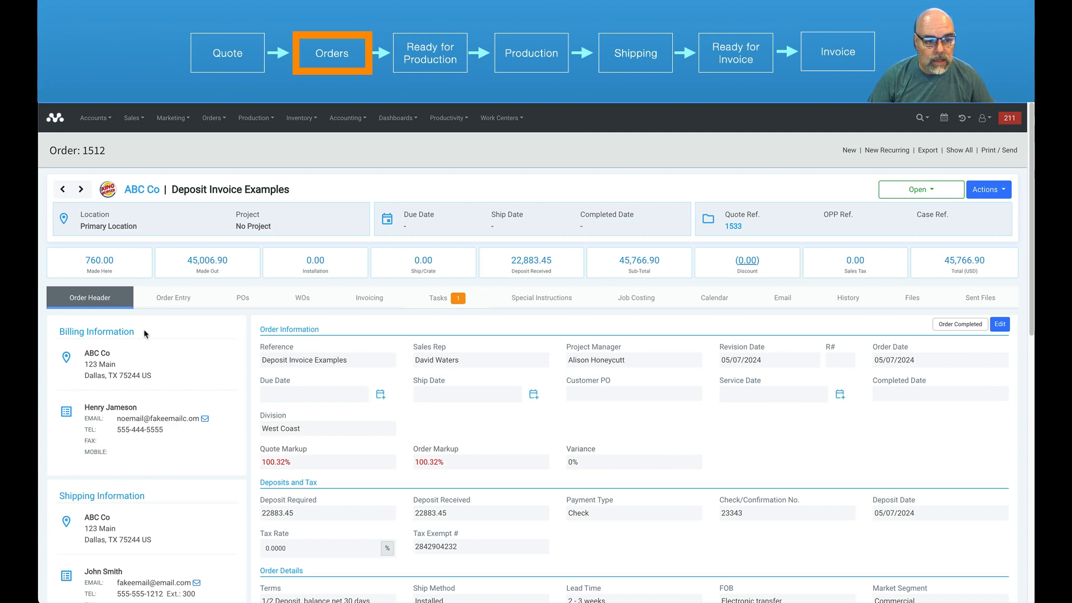
# - Look through the line items of ABC Co's Deposit Invoice Examples order and process the order
pyautogui.click(167, 307)
pyautogui.scroll(-4, 202, 431)
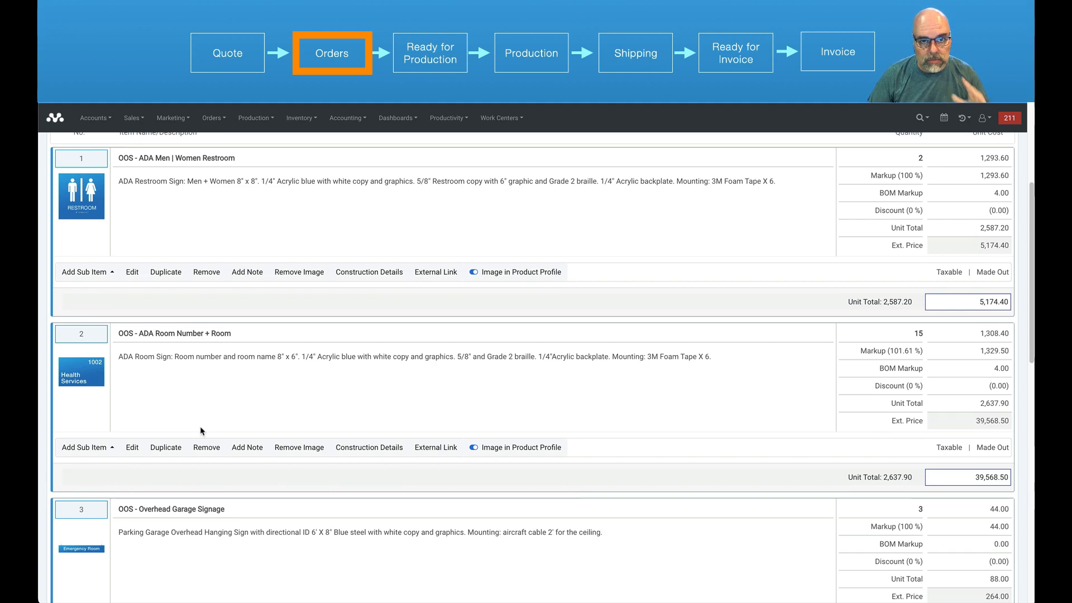
pyautogui.scroll(4, 200, 426)
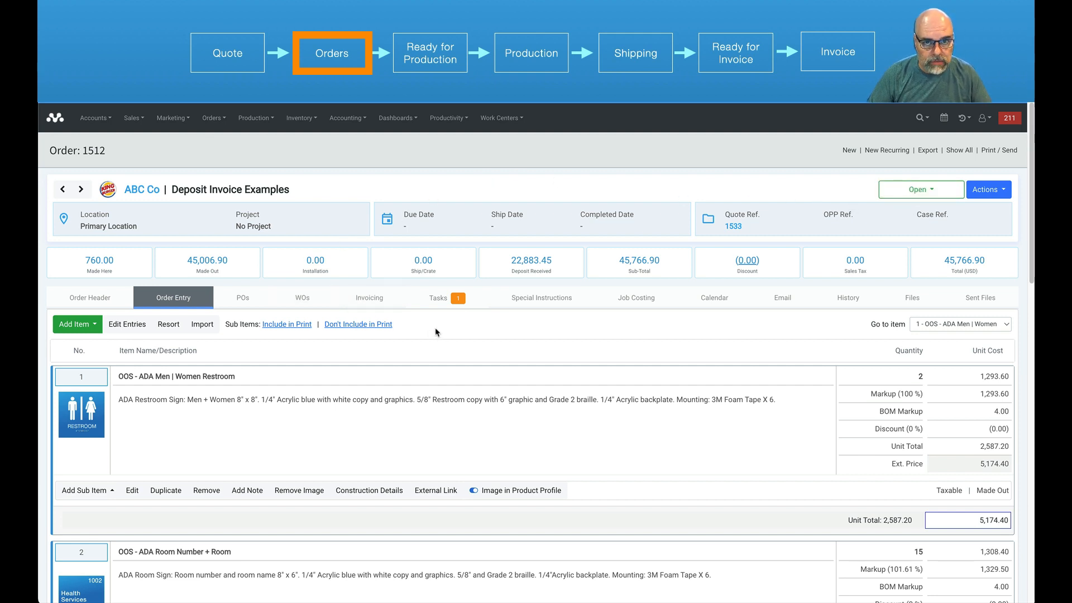
pyautogui.scroll(-10, 441, 338)
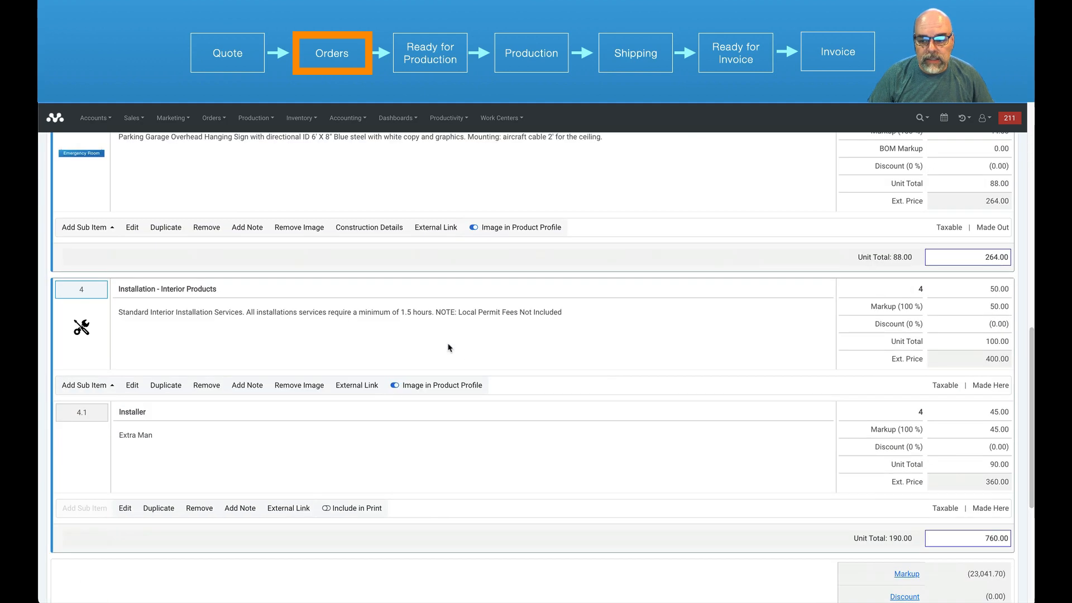
pyautogui.scroll(-5, 448, 347)
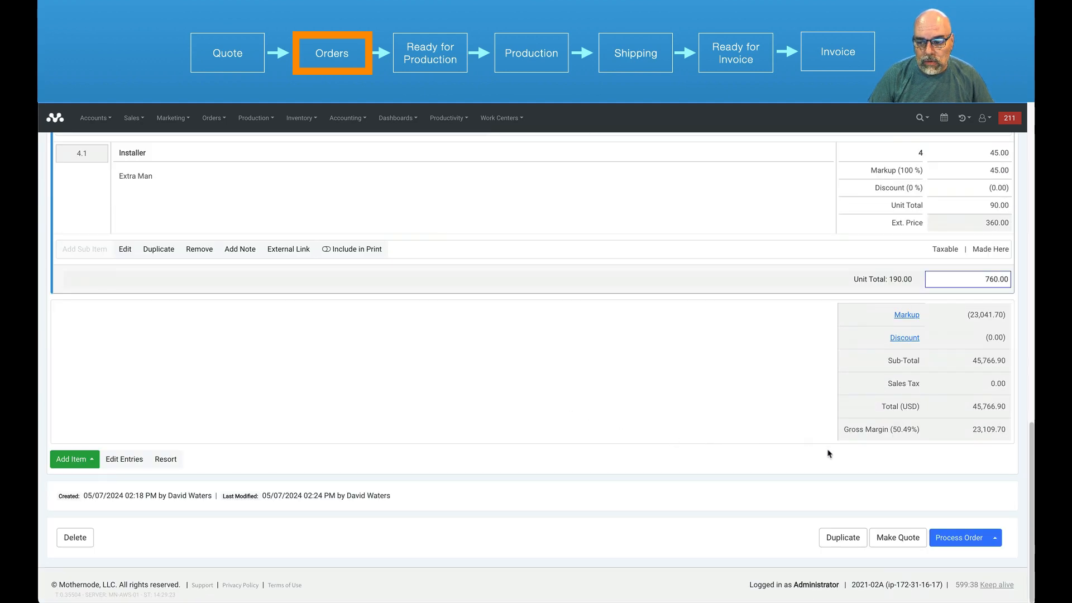
pyautogui.click(950, 539)
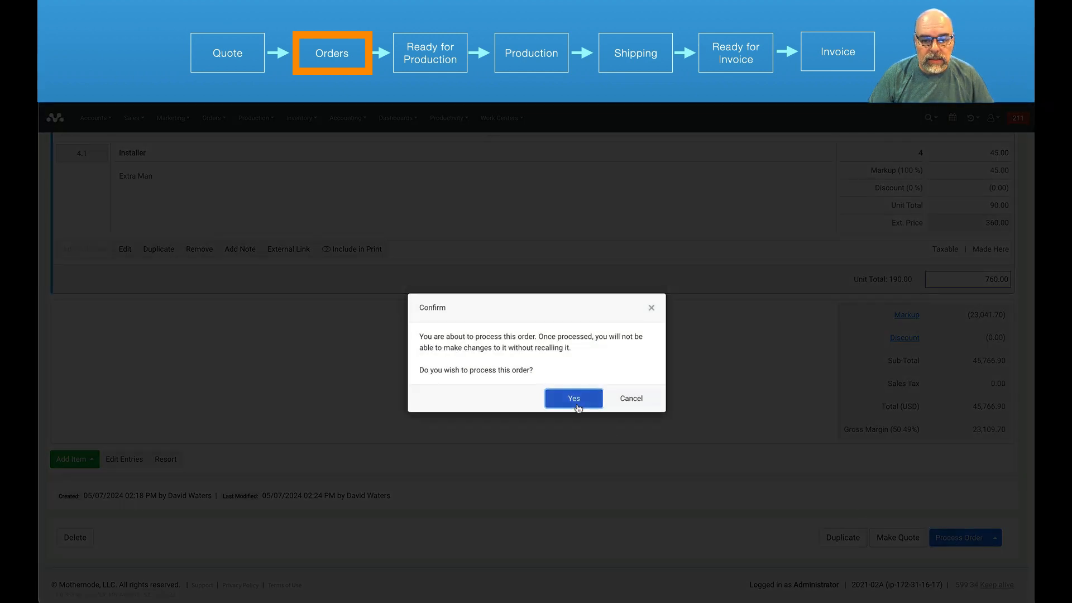
pyautogui.click(578, 408)
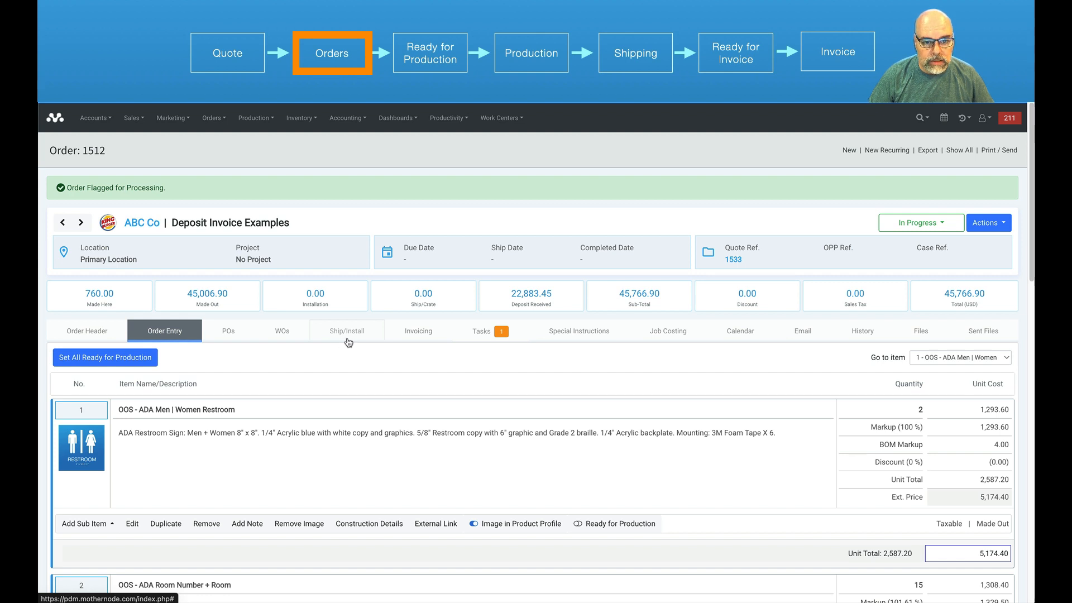
# - Create a shipment that ships all items of the order, keeping the default ship-to address and Installed ship method
pyautogui.click(349, 343)
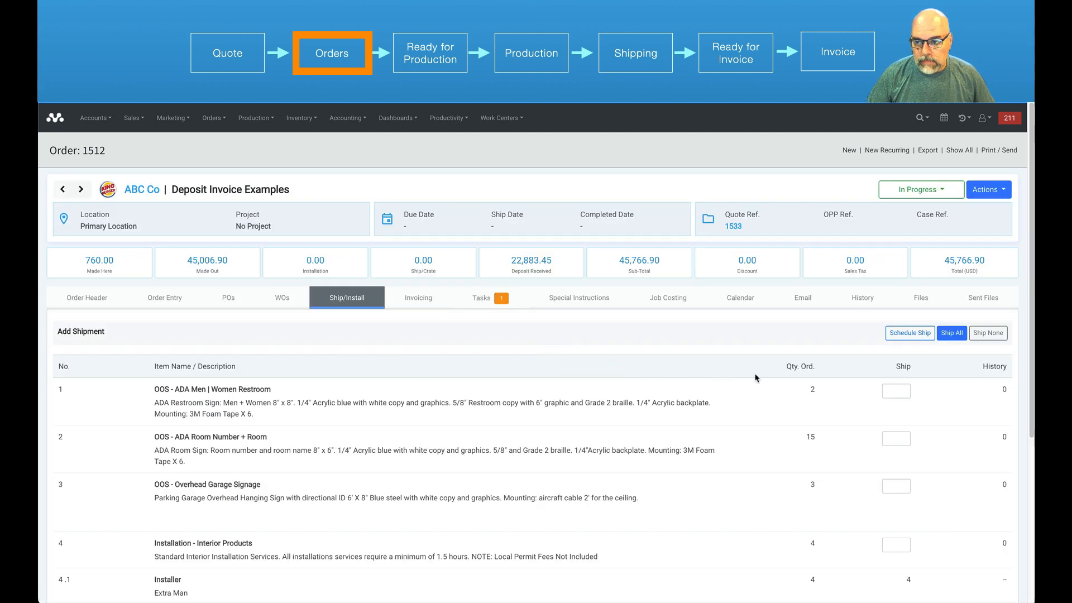
pyautogui.scroll(-3, 843, 370)
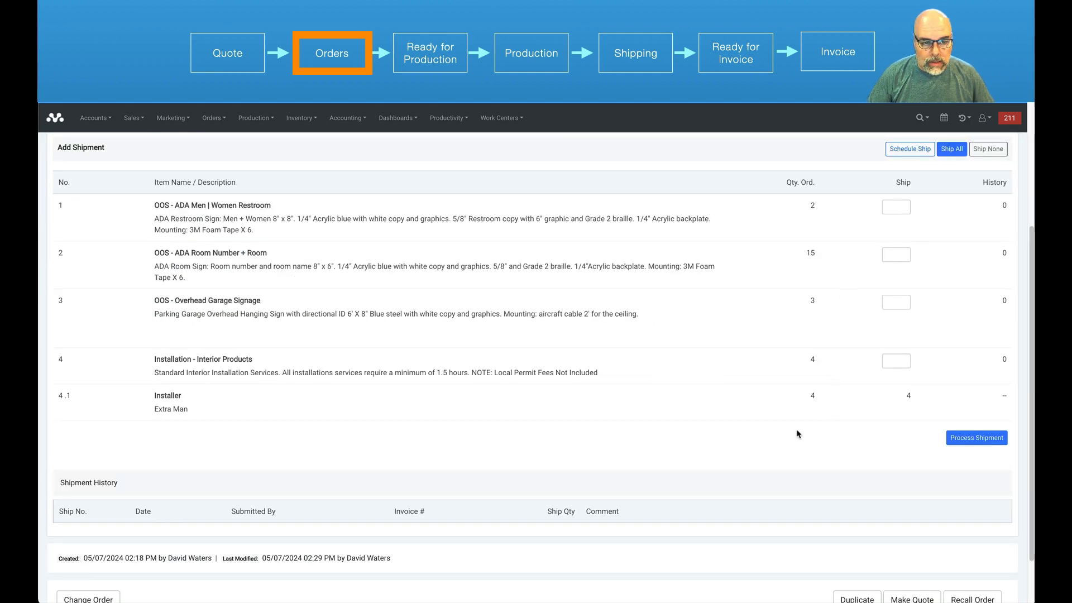
pyautogui.scroll(3, 746, 439)
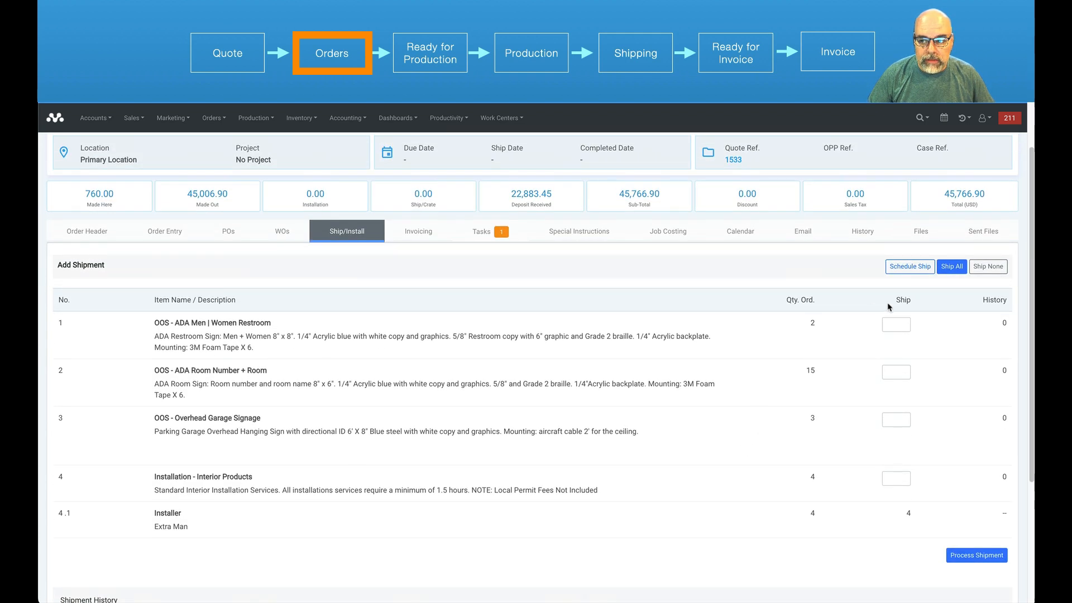
pyautogui.click(946, 268)
pyautogui.click(955, 556)
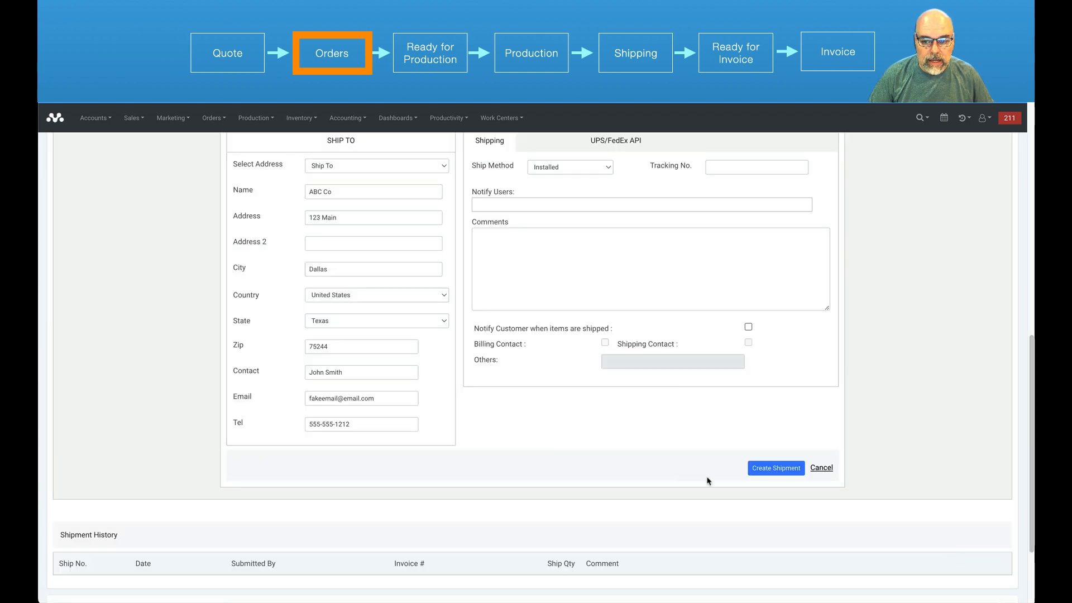
pyautogui.click(784, 471)
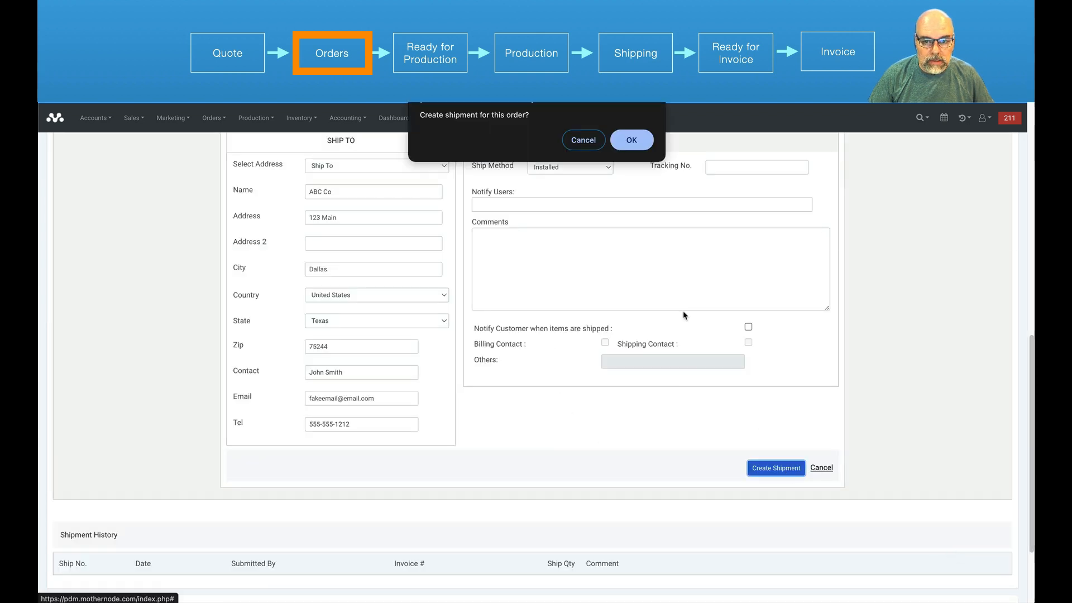
pyautogui.click(634, 143)
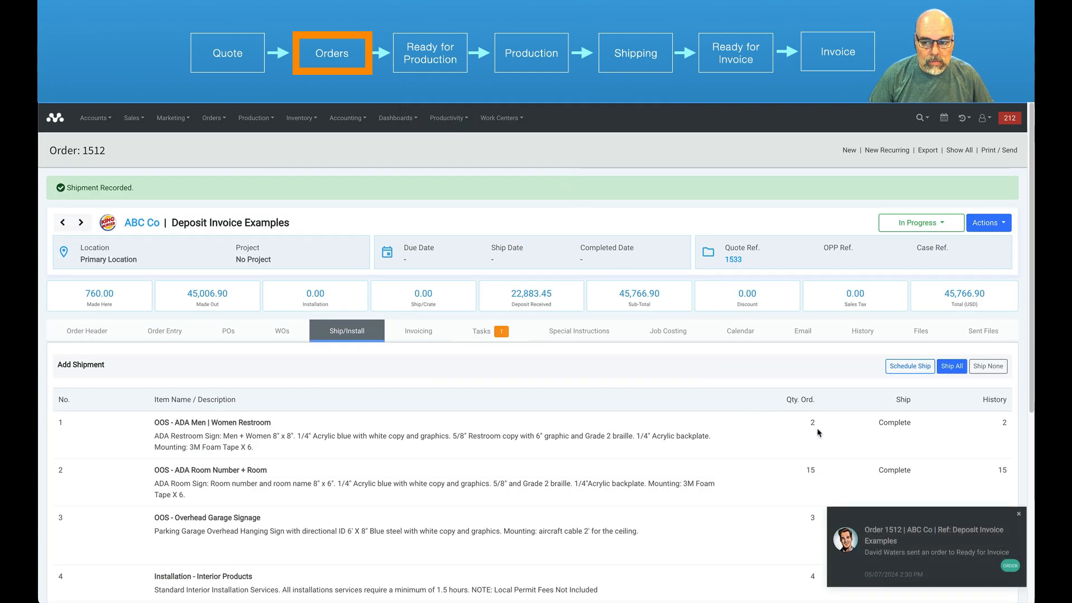
# - Check the shipped status of each order item and the order's shipment history
pyautogui.scroll(-4, 818, 433)
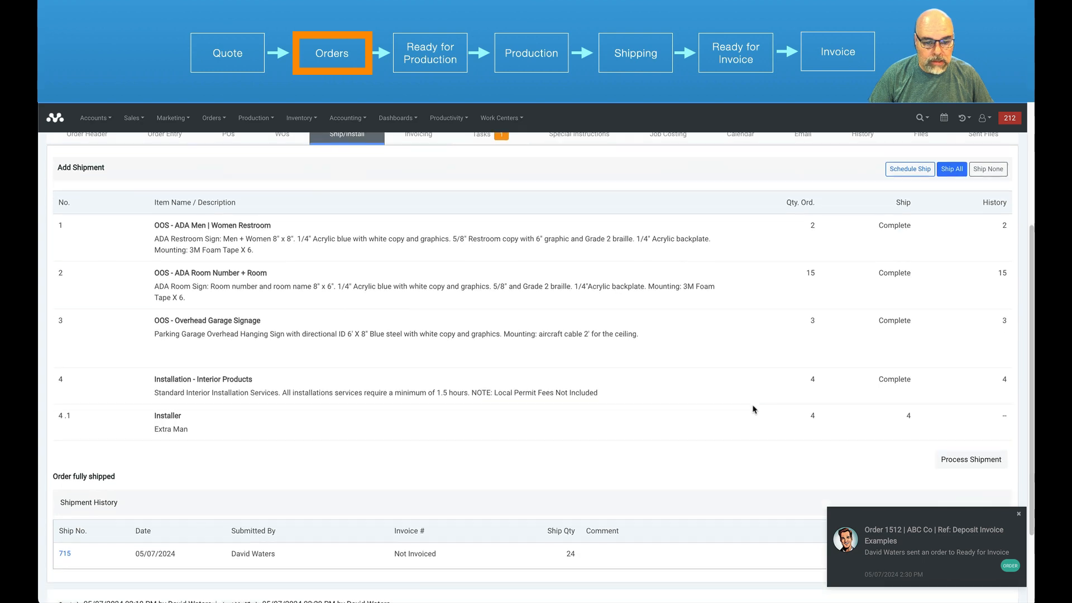
pyautogui.scroll(-2, 753, 409)
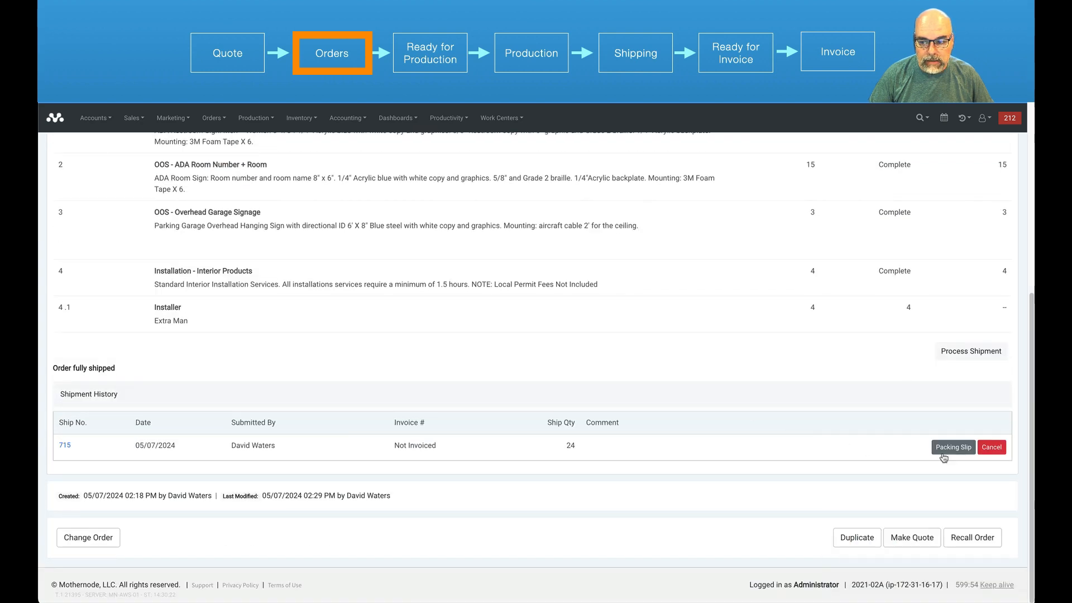
pyautogui.scroll(5, 398, 180)
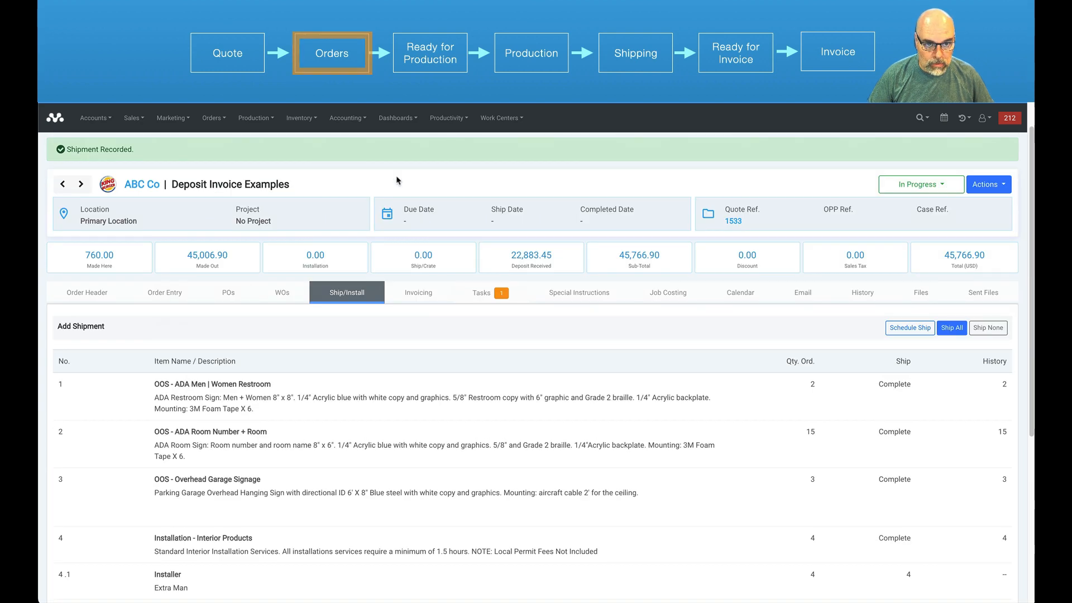
# - Open the accounting list of orders that are ready for invoice
pyautogui.click(349, 119)
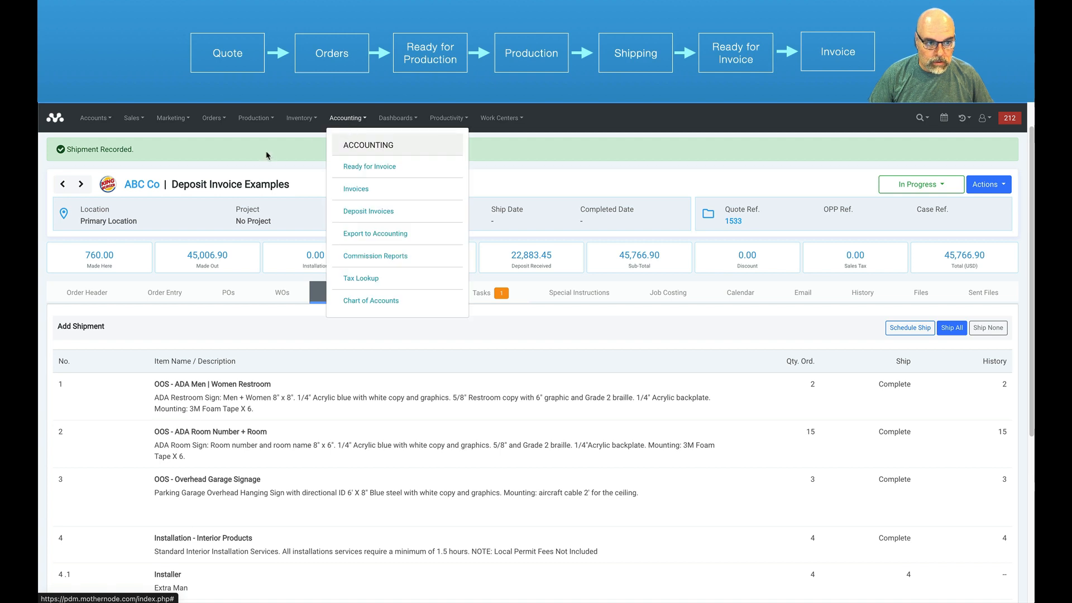
pyautogui.click(252, 174)
pyautogui.scroll(1, 246, 201)
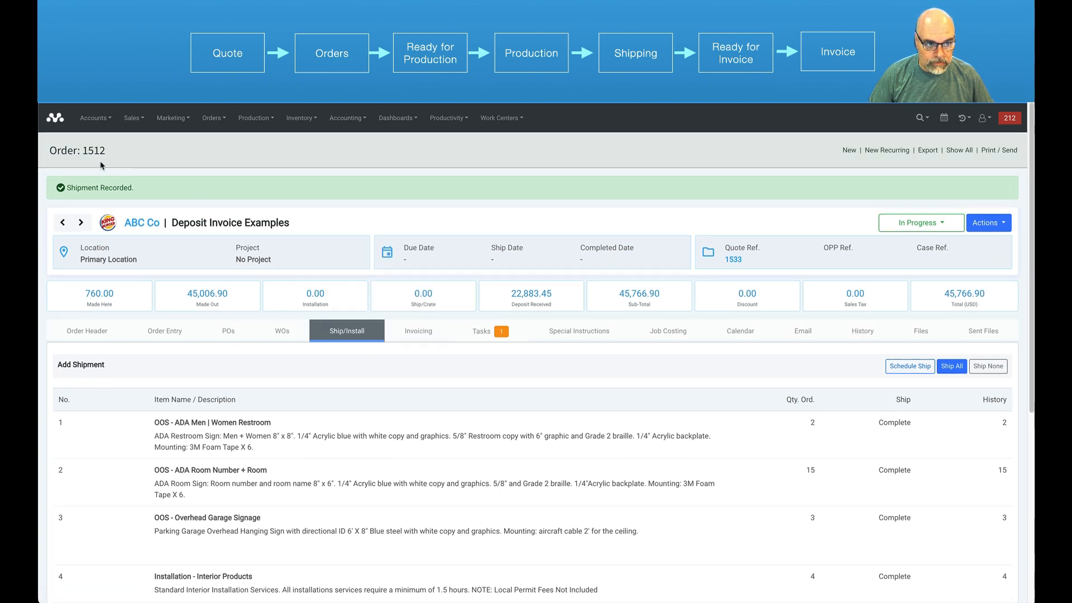
pyautogui.click(347, 117)
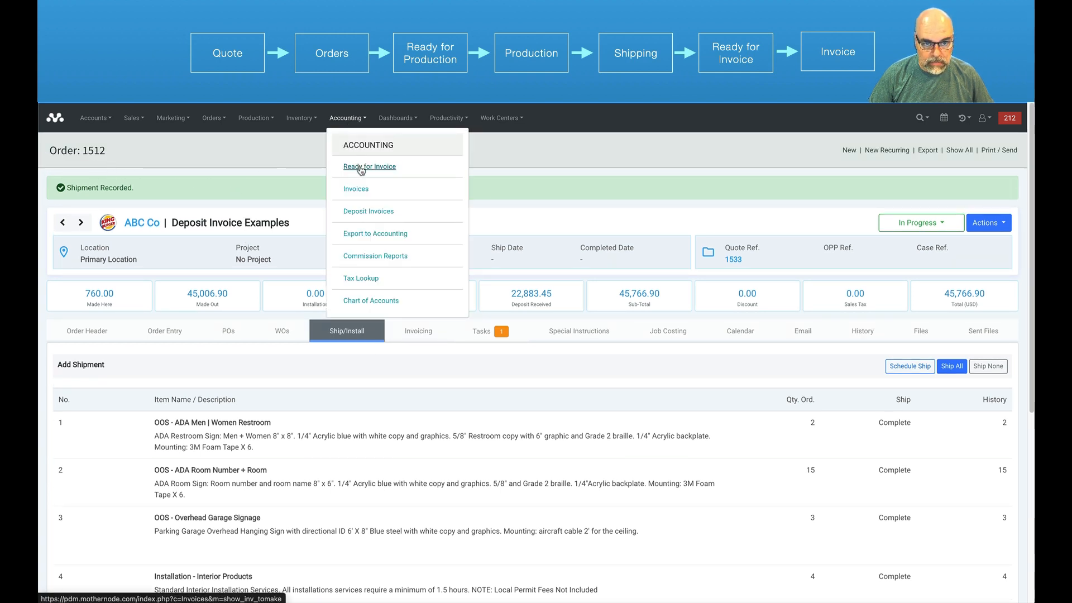
pyautogui.click(360, 167)
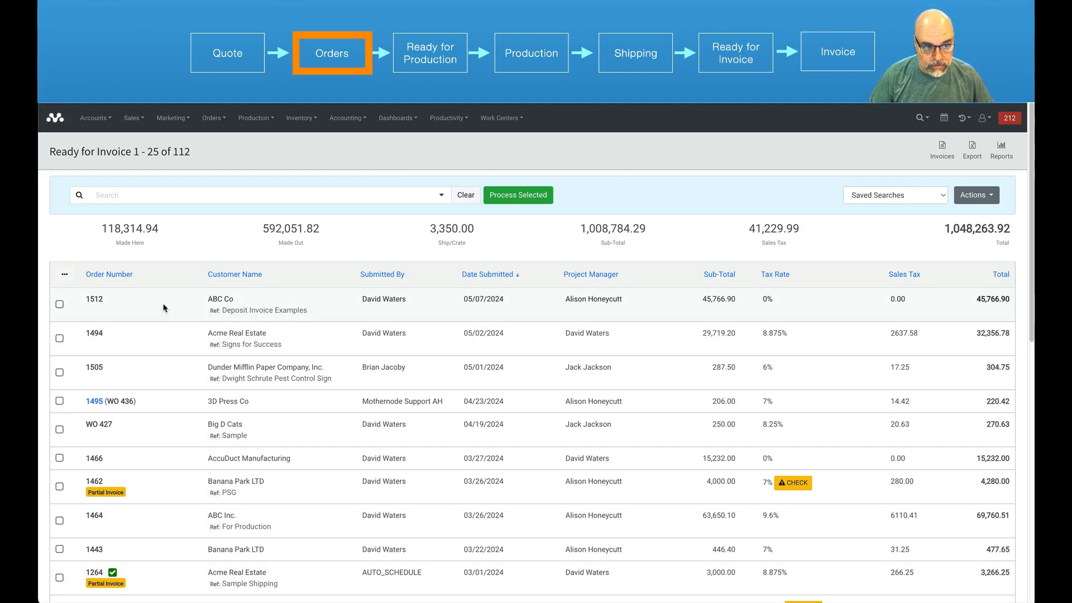
# - Open ABC Co's Deposit Invoice Examples entry, review its deposit amounts and line items, and close it
pyautogui.click(192, 305)
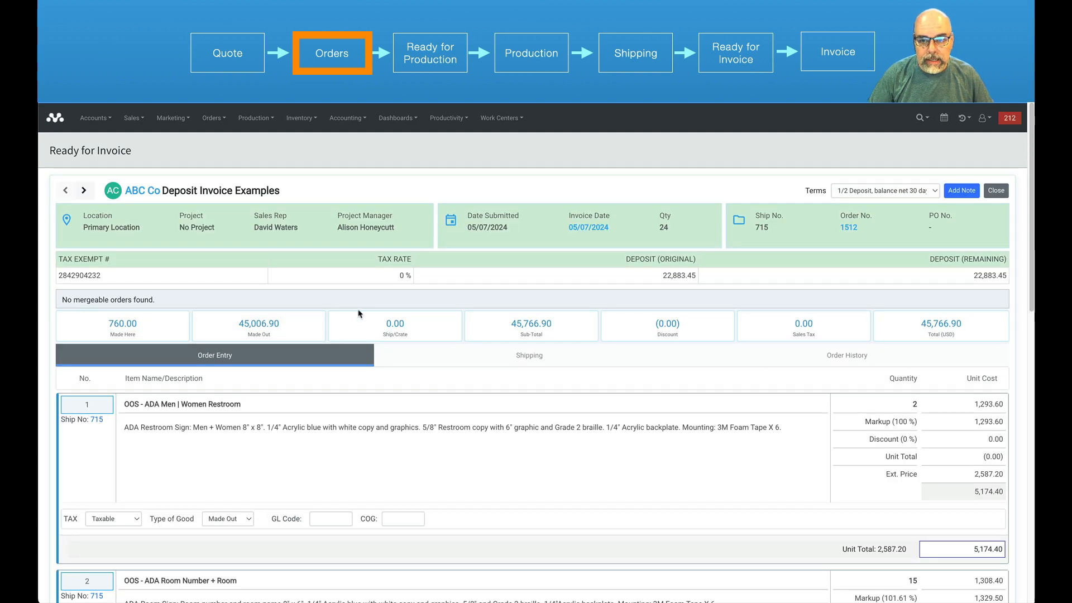
pyautogui.scroll(-3, 432, 313)
pyautogui.scroll(-5, 431, 313)
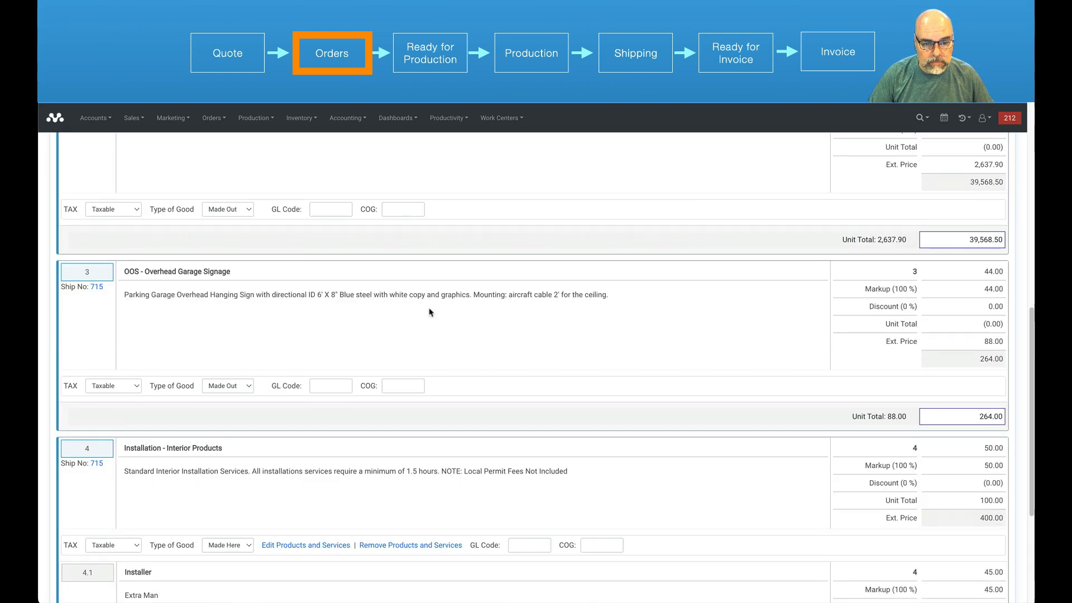
pyautogui.scroll(10, 428, 311)
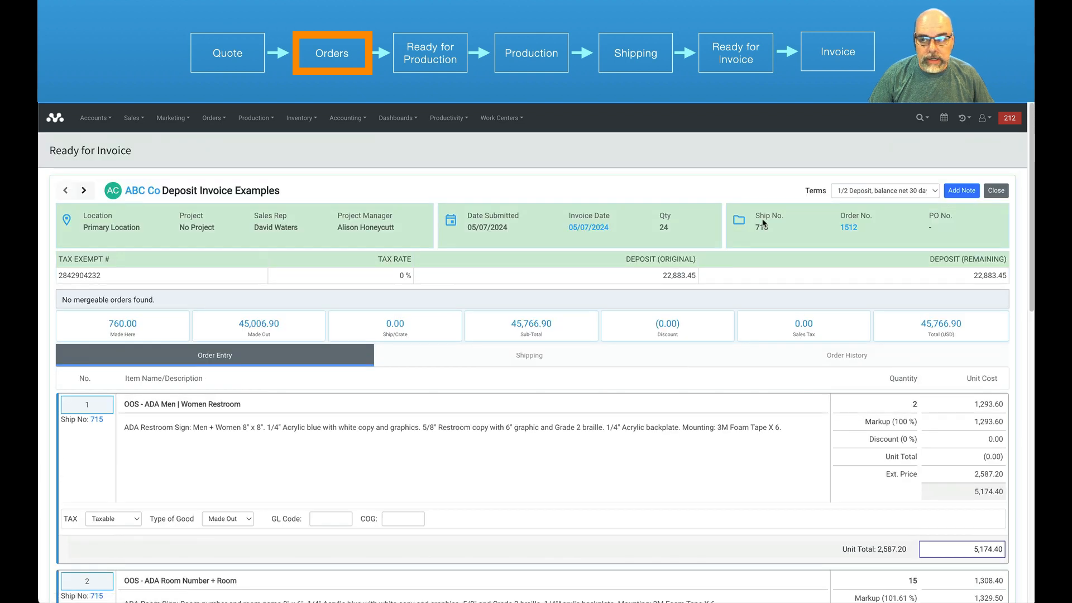
pyautogui.click(996, 190)
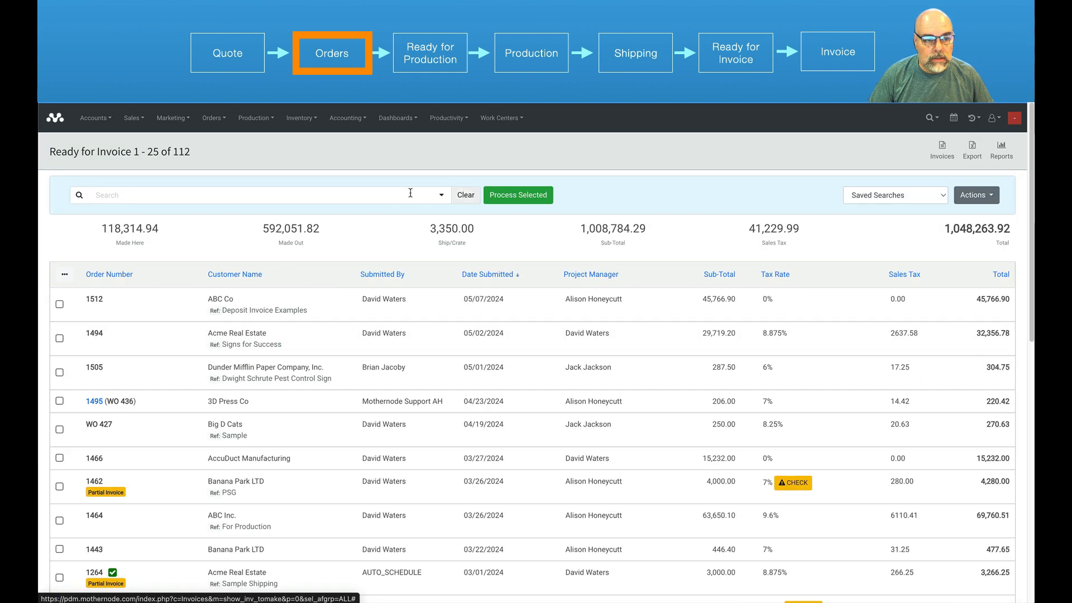
# - Select ABC Co's Deposit Invoice Examples order and process it into an invoice
pyautogui.click(60, 305)
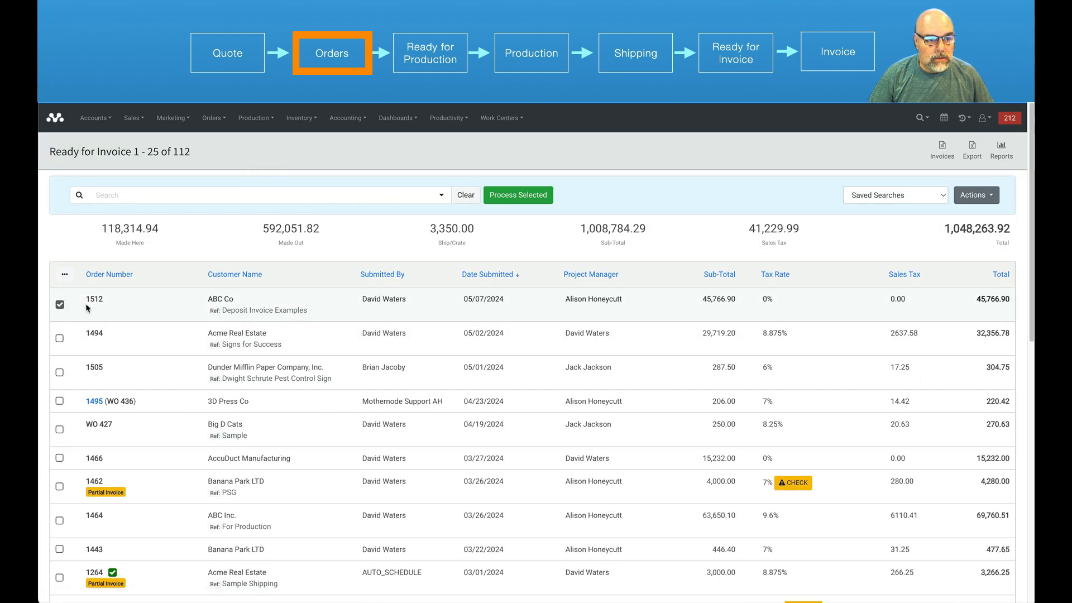
pyautogui.click(520, 195)
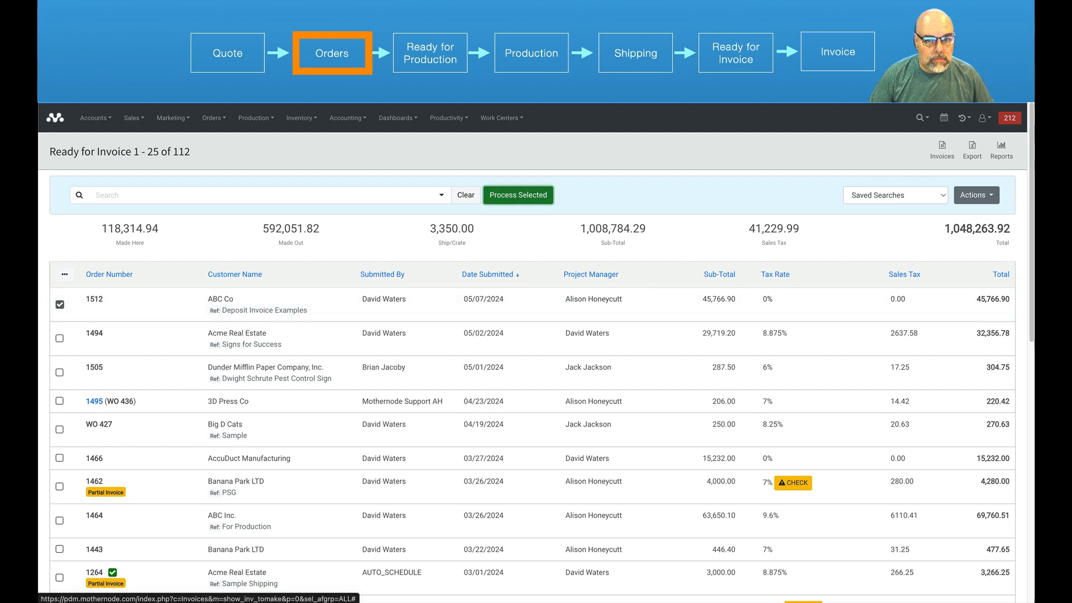
pyautogui.click(632, 153)
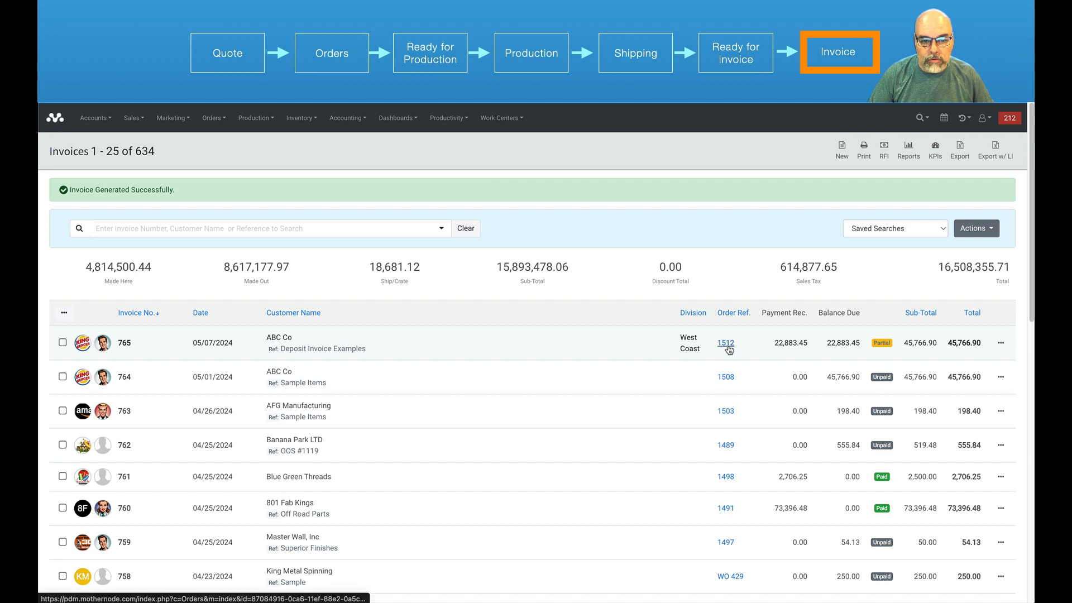
# - Review the ABC Co Deposit Invoice Examples invoice and its printable version down to the amount due, and open its referenced order
pyautogui.click(335, 345)
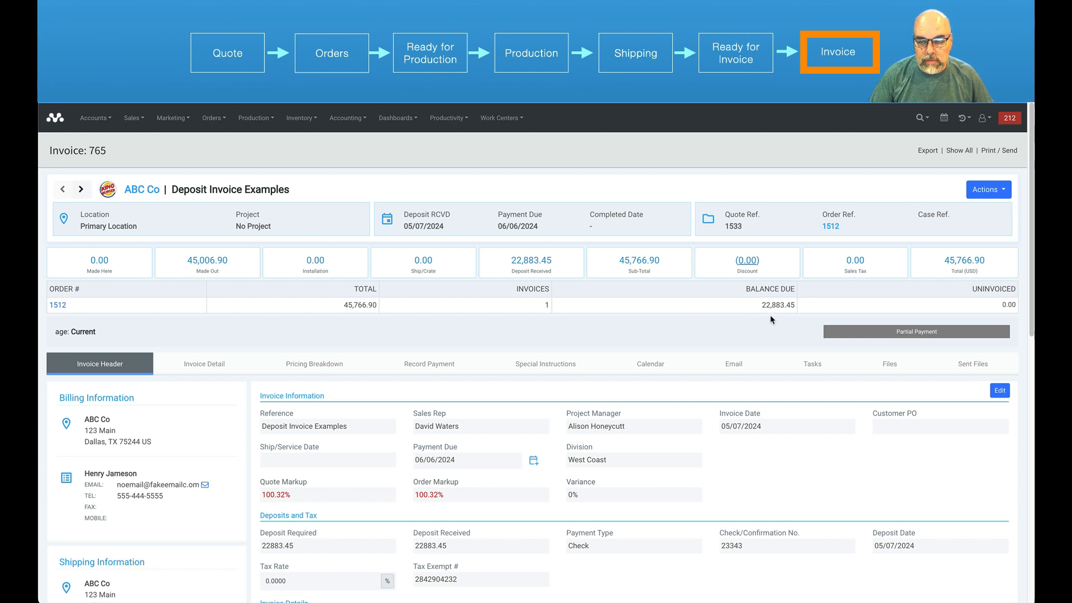
pyautogui.click(992, 153)
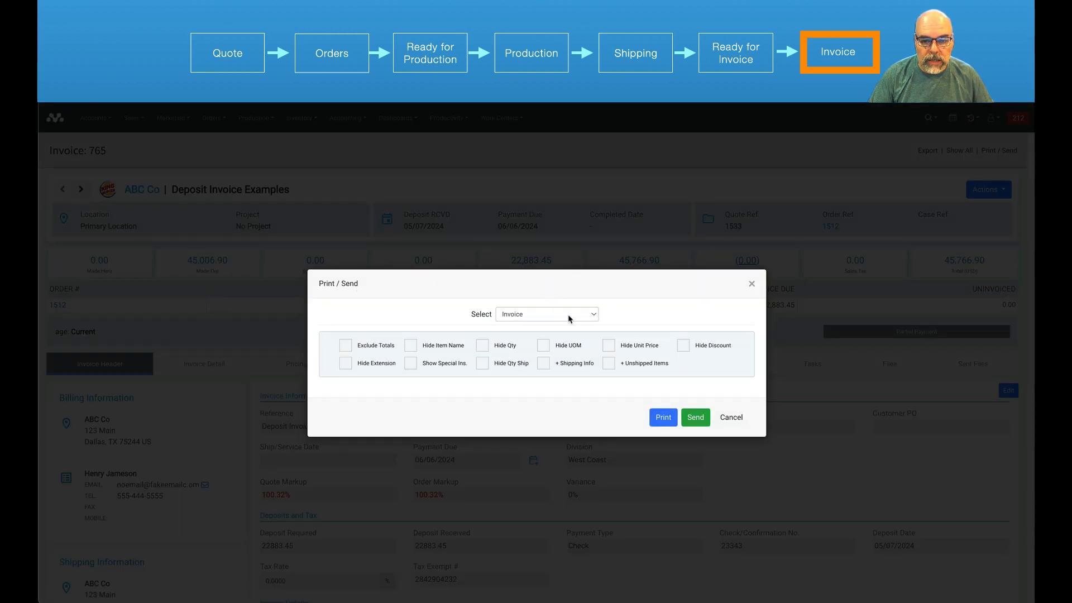
pyautogui.click(656, 414)
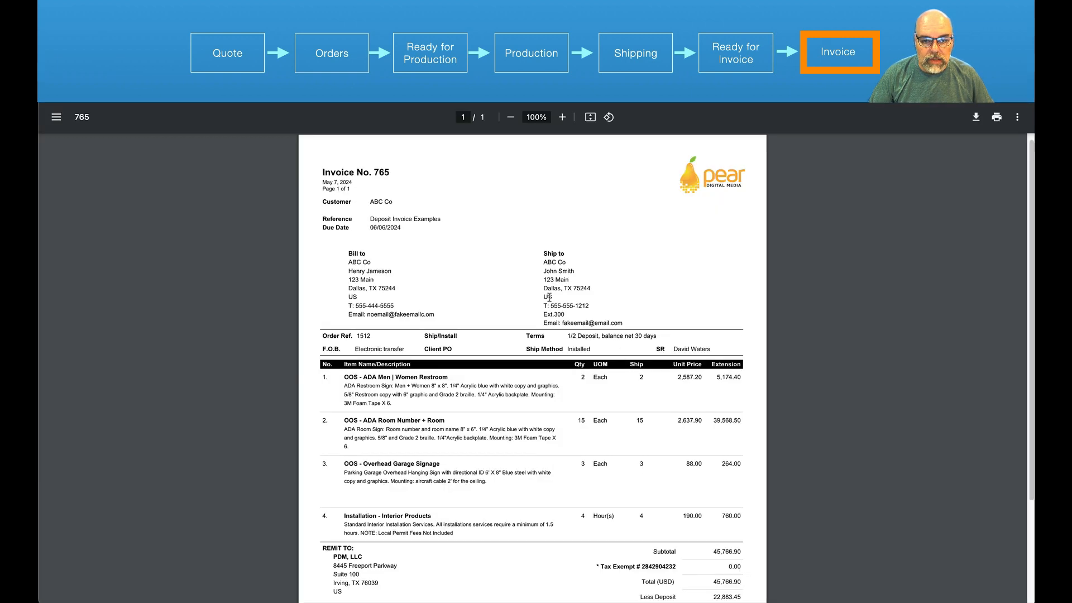
pyautogui.scroll(-3, 548, 297)
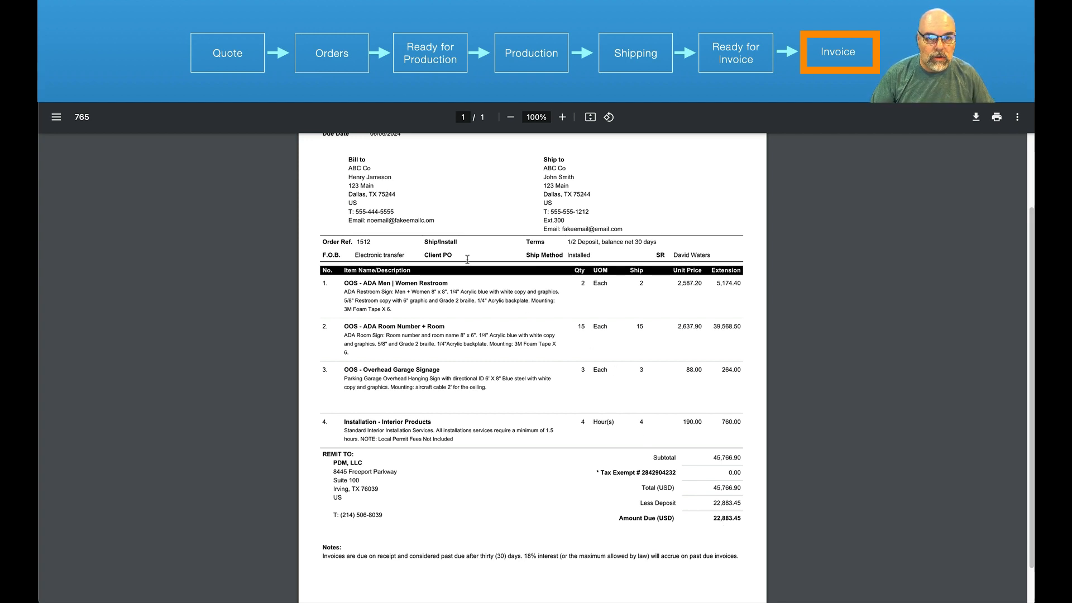
pyautogui.click(201, 64)
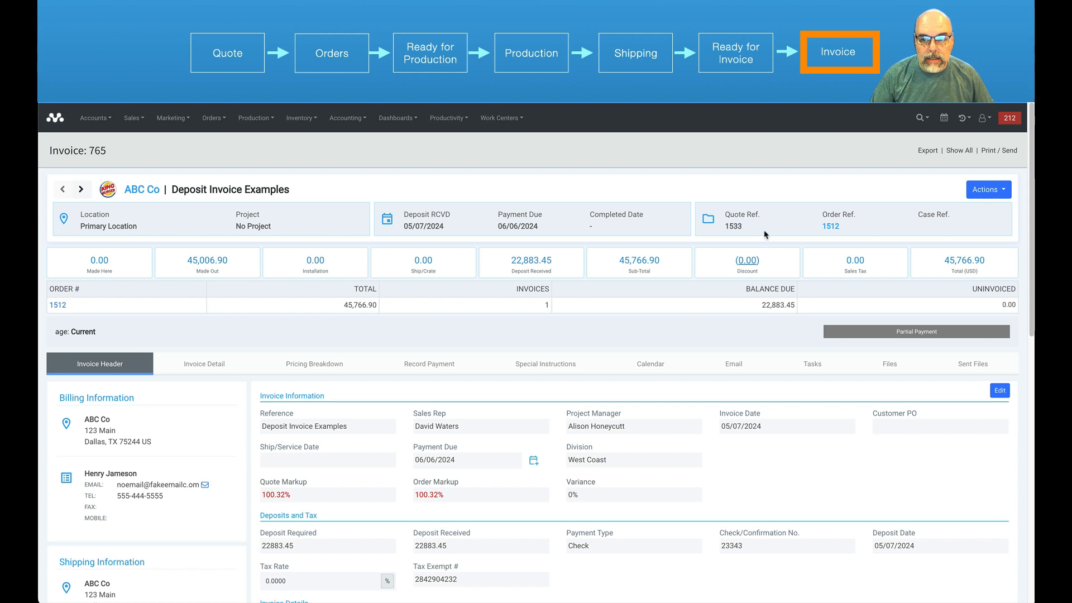
pyautogui.click(830, 228)
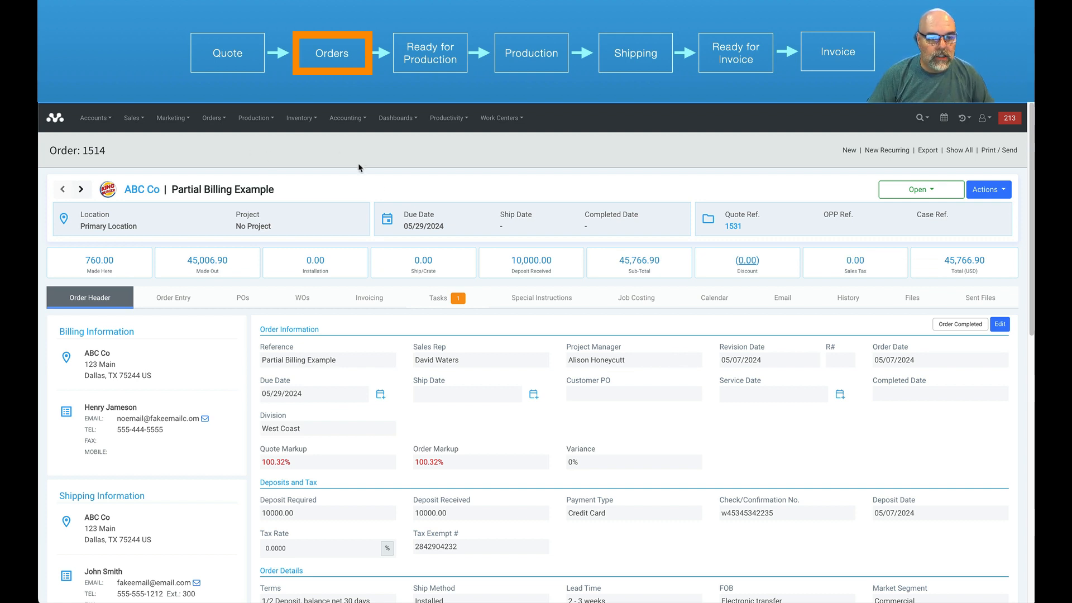
# - Review the line items and totals of ABC Co's Partial Billing Example order, and process the order
pyautogui.click(185, 298)
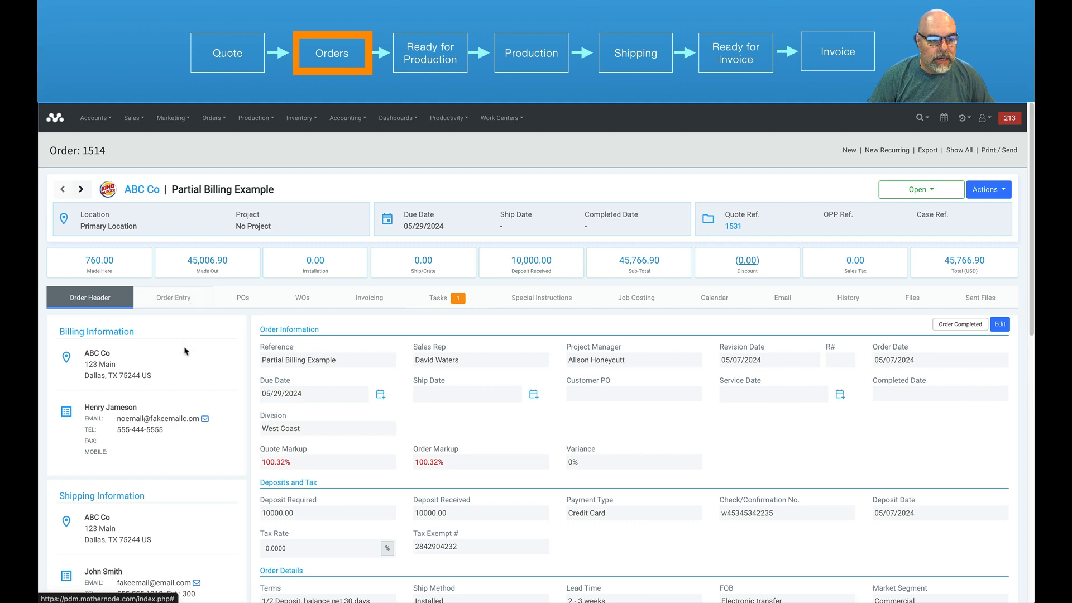
pyautogui.scroll(-7, 197, 418)
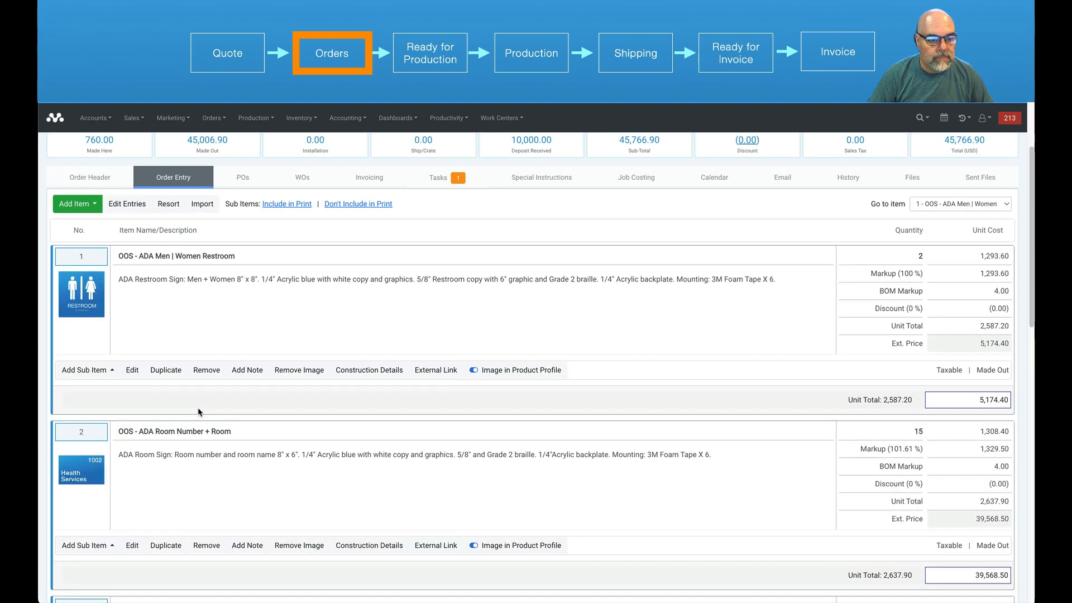
pyautogui.scroll(-10, 573, 474)
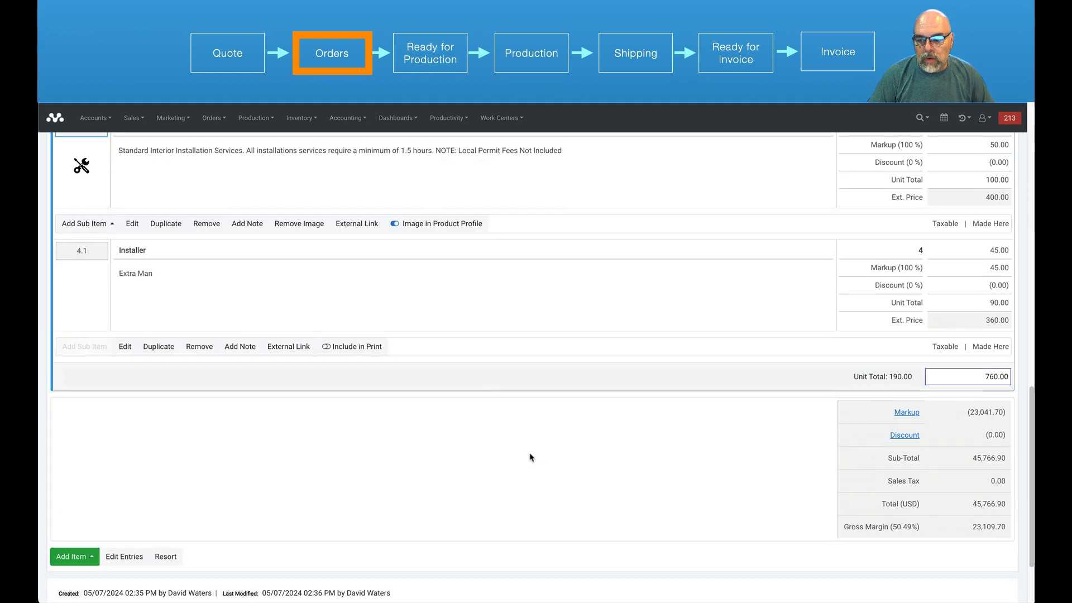
pyautogui.click(954, 539)
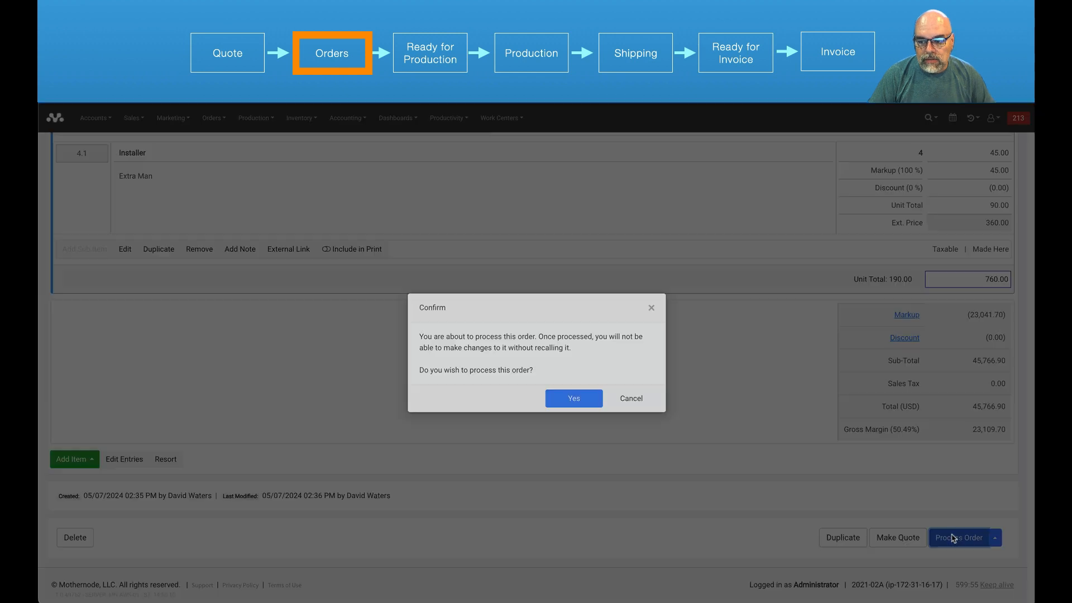
pyautogui.click(569, 403)
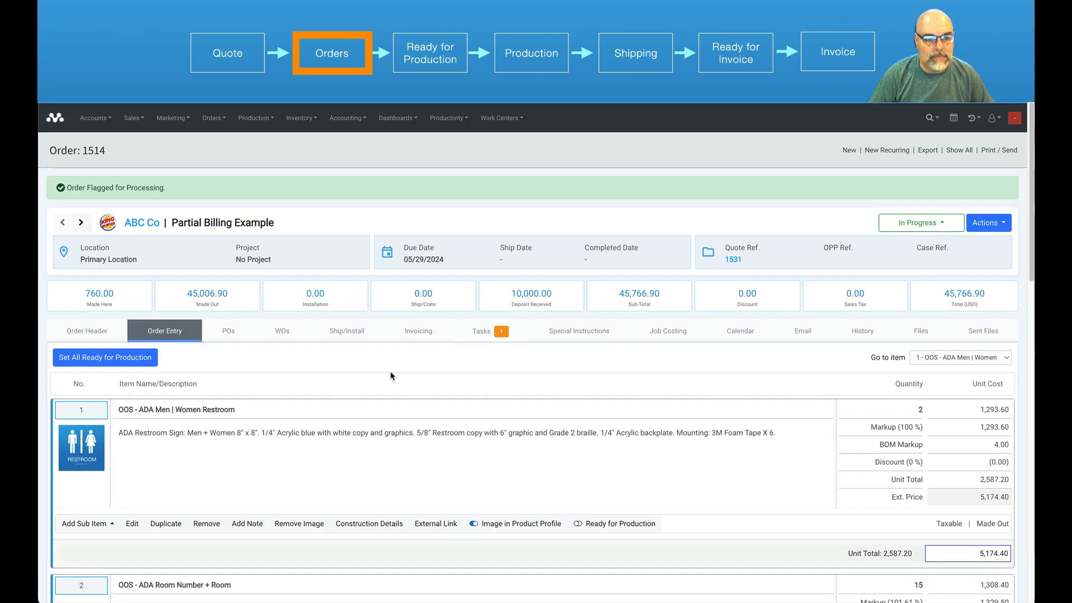
# - Create a partial shipment for the order with 2 ADA Men | Women Restroom signs and 7 ADA Room Number + Room signs
pyautogui.click(350, 340)
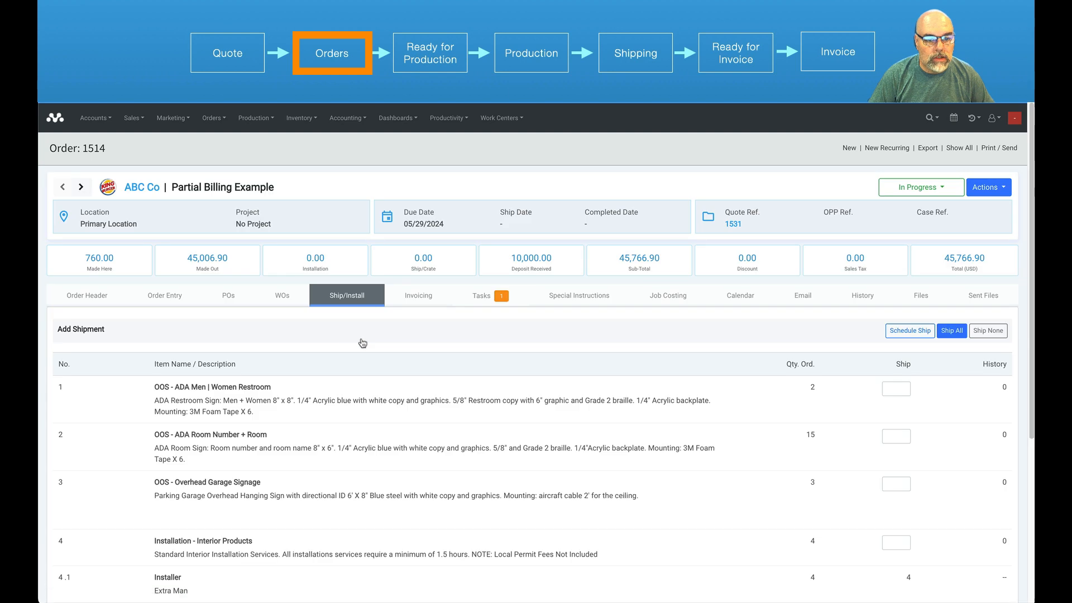
pyautogui.scroll(-2, 891, 486)
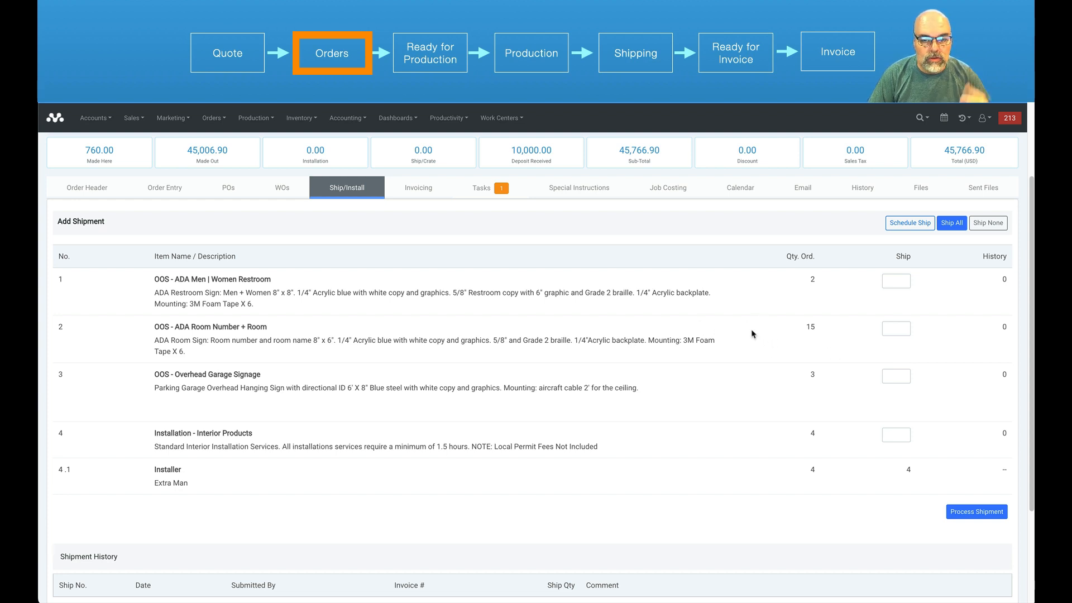
pyautogui.click(898, 281)
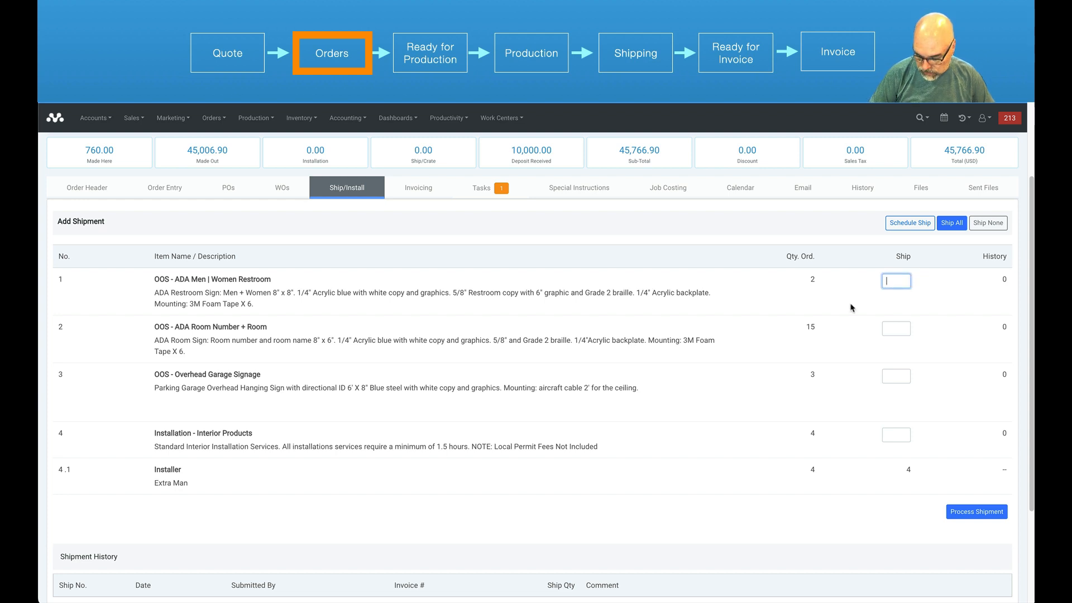
pyautogui.click(893, 331)
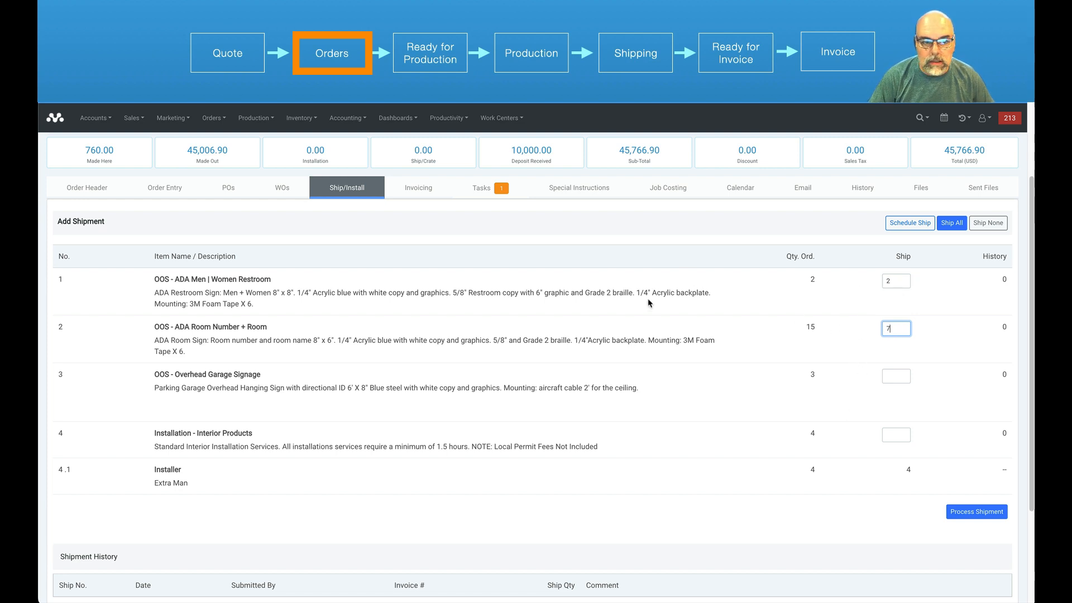
pyautogui.click(967, 514)
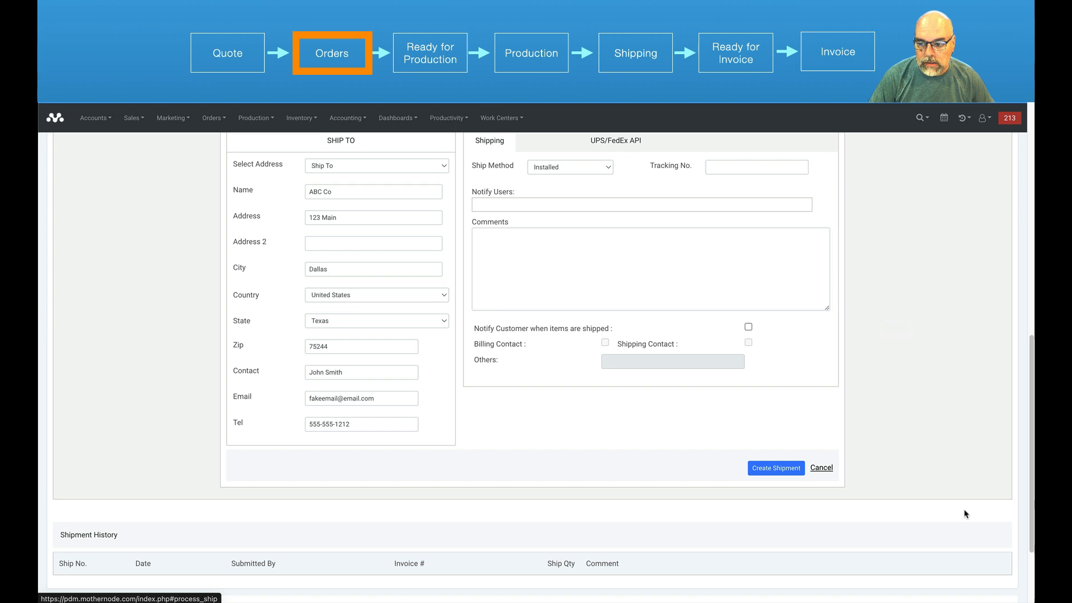
pyautogui.click(775, 469)
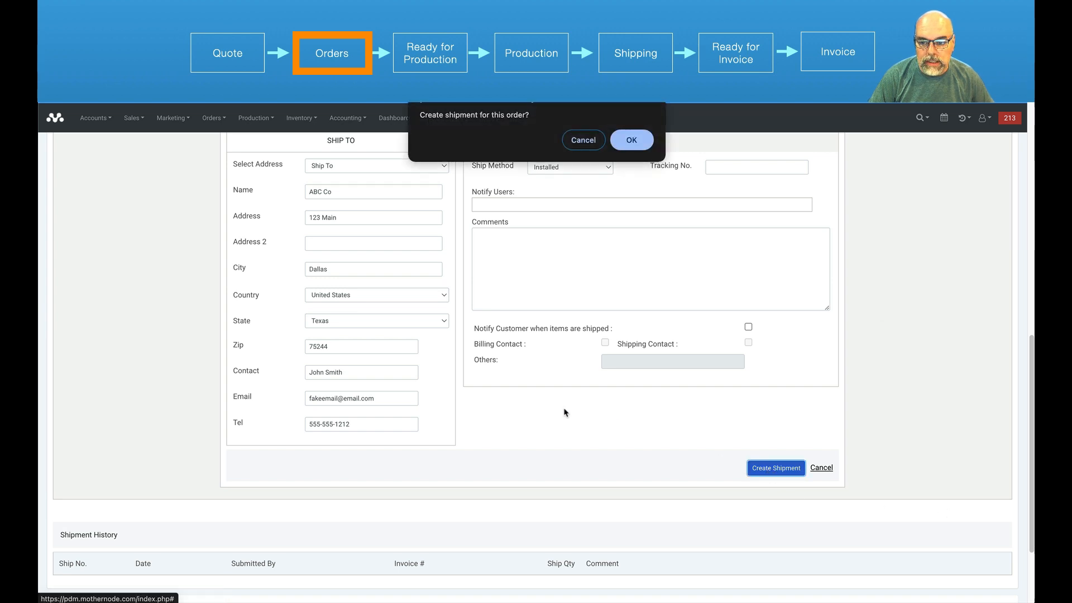
pyautogui.click(630, 140)
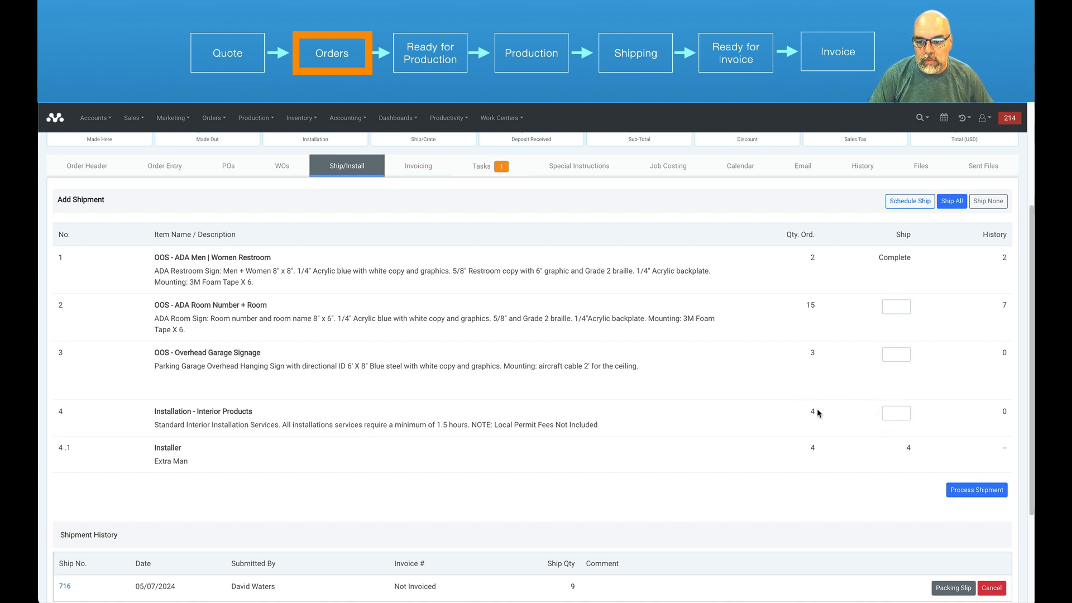
# - Open the accounting list of orders ready for invoice to find the partial shipment
pyautogui.scroll(3, 689, 402)
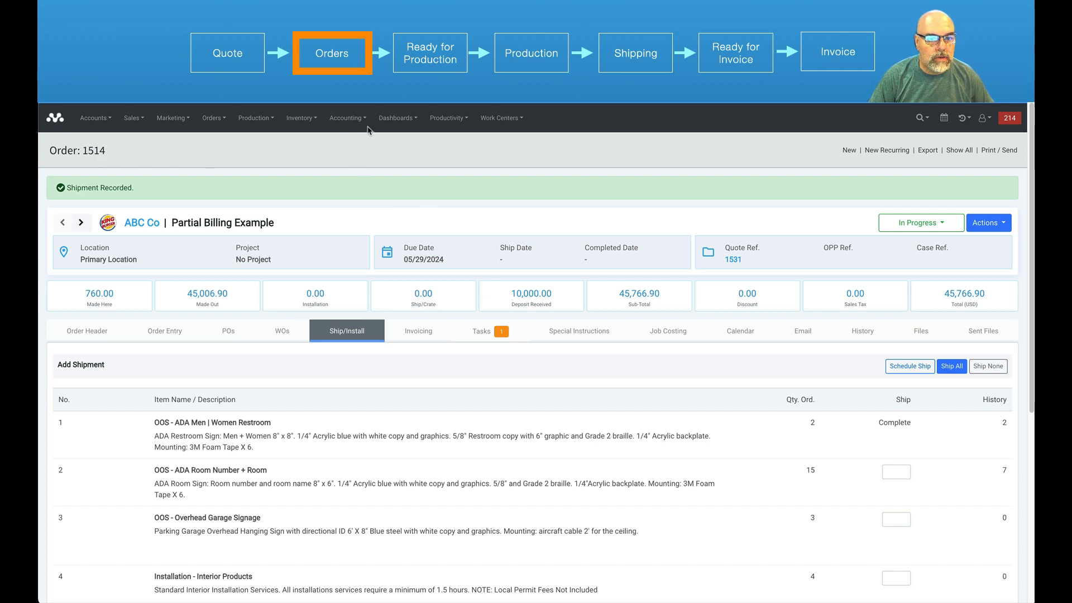
pyautogui.click(347, 119)
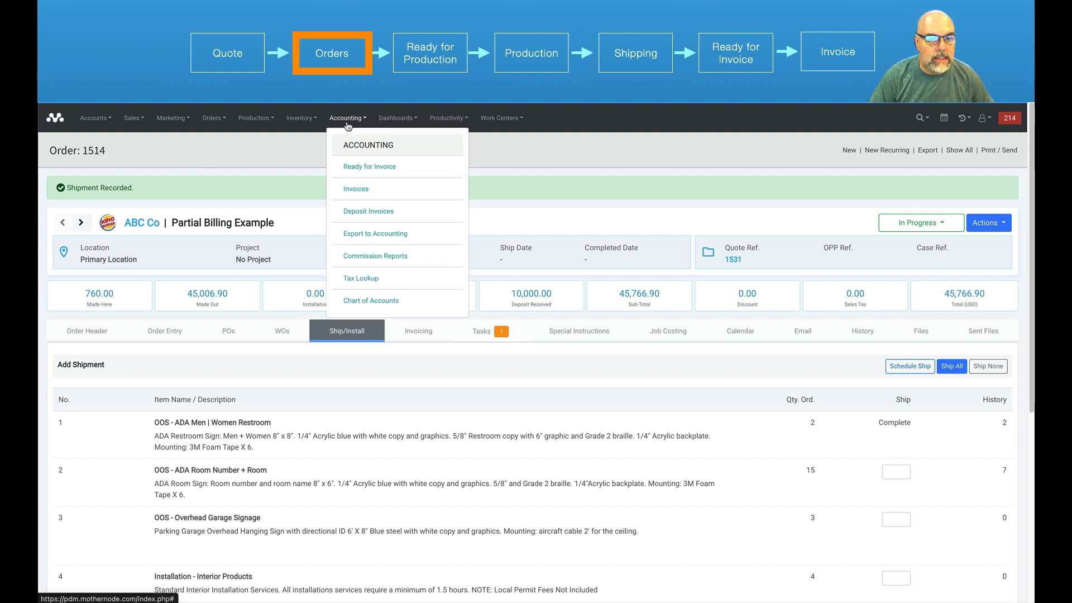
pyautogui.click(352, 167)
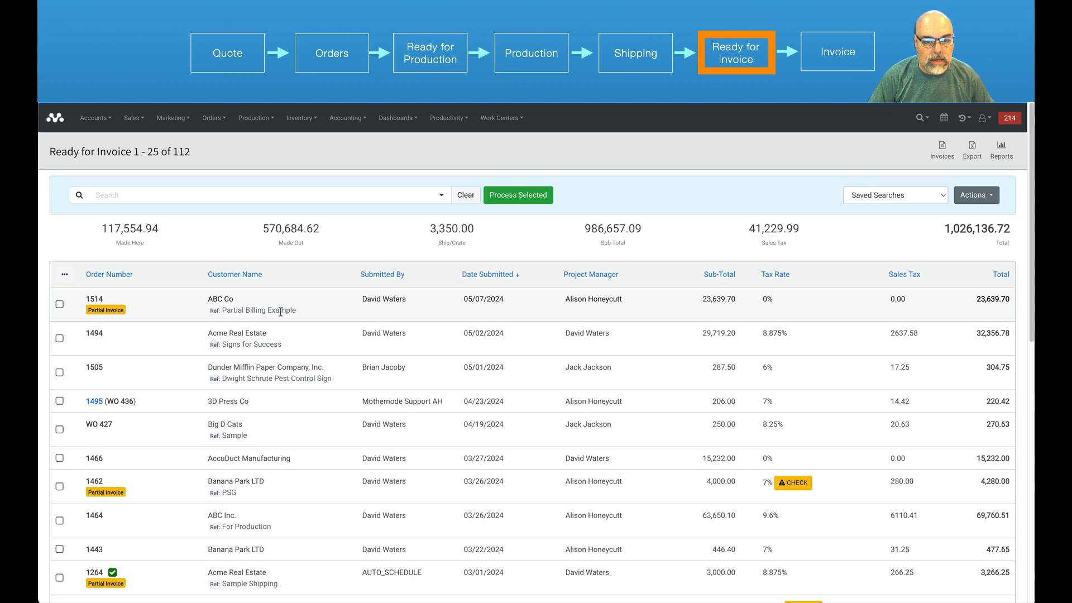
# - Open ABC Co's Partial Billing Example entry, review its shipped line items, and make an invoice from it
pyautogui.click(223, 303)
pyautogui.scroll(-5, 86, 324)
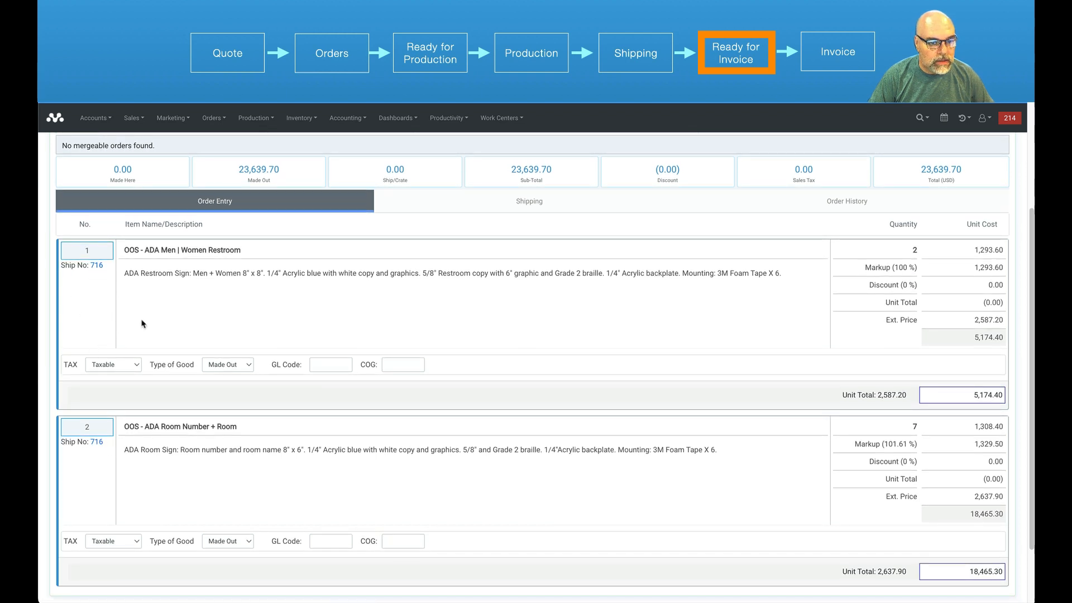
pyautogui.scroll(-1, 274, 400)
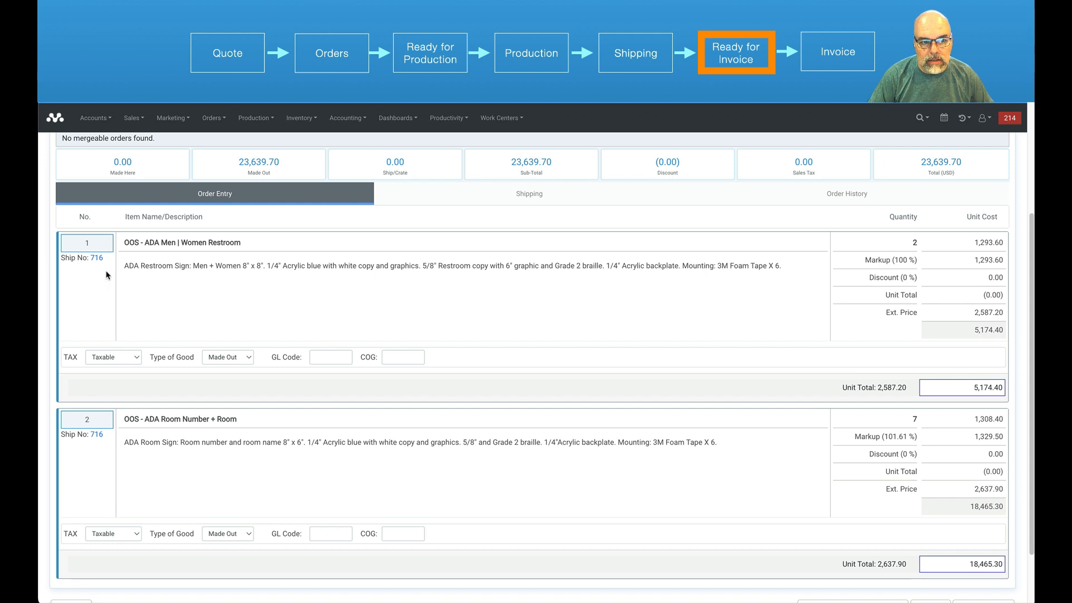
pyautogui.scroll(-1, 391, 354)
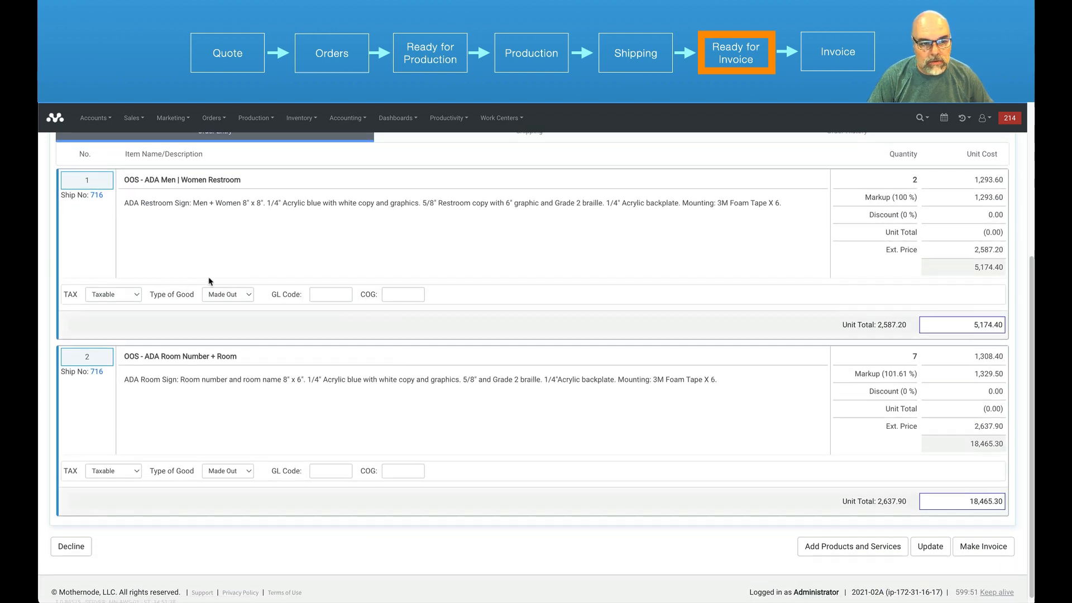
pyautogui.scroll(-1, 528, 357)
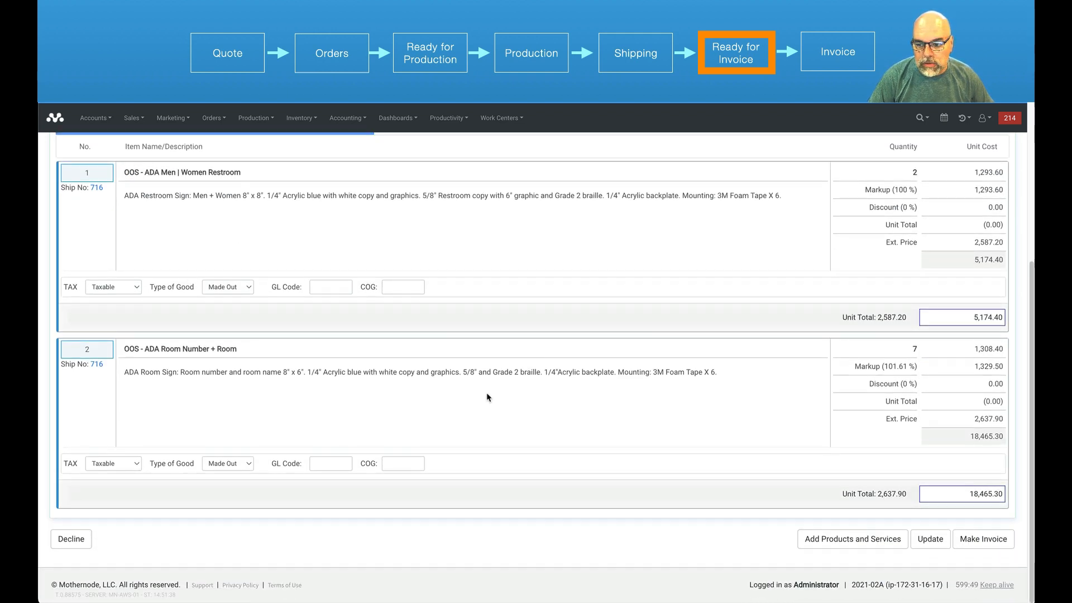
pyautogui.scroll(1, 487, 396)
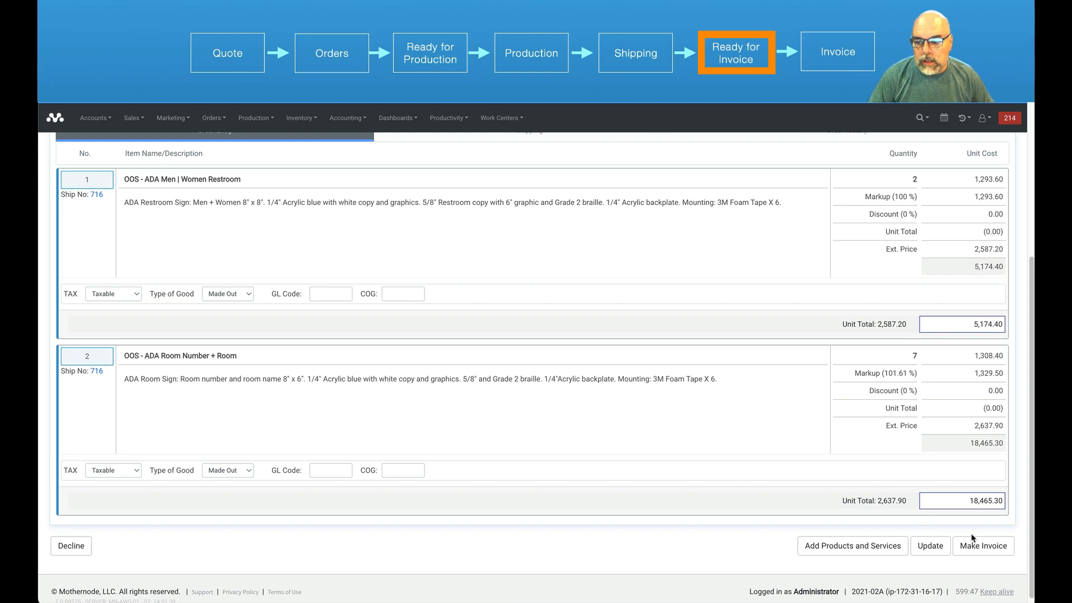
pyautogui.click(976, 548)
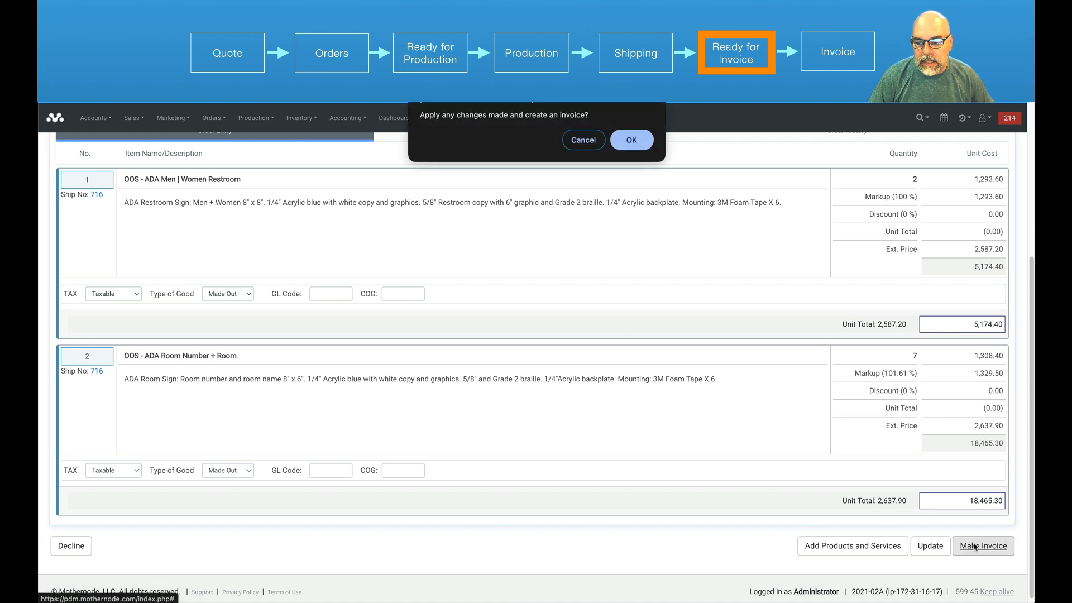
pyautogui.click(628, 146)
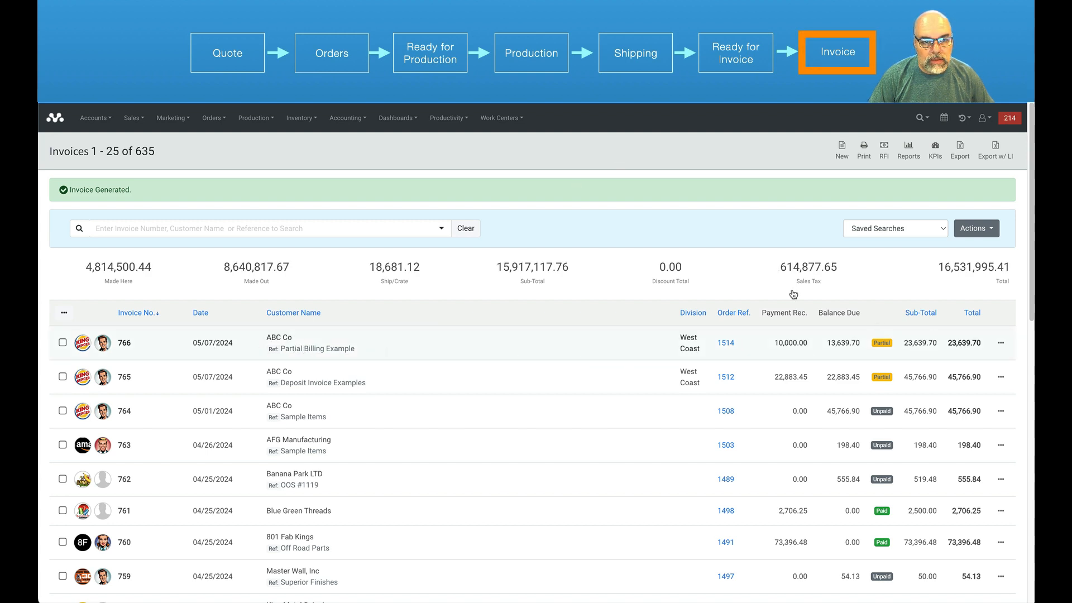
# - Open the new Partial Billing Example invoice, check the deposit deduction on its printable version, and close the printout
pyautogui.click(291, 349)
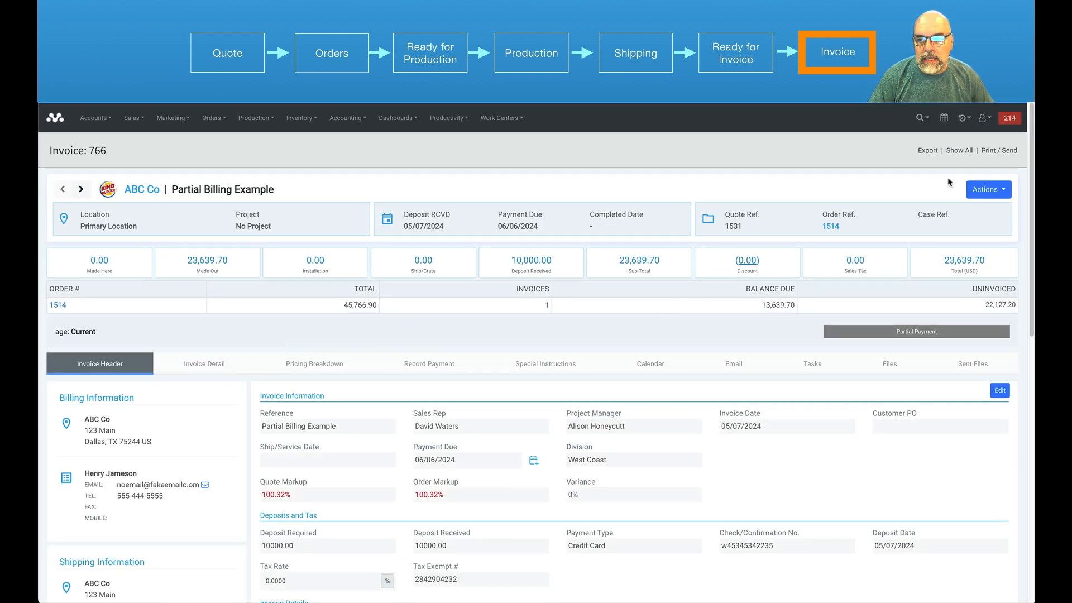
pyautogui.click(993, 151)
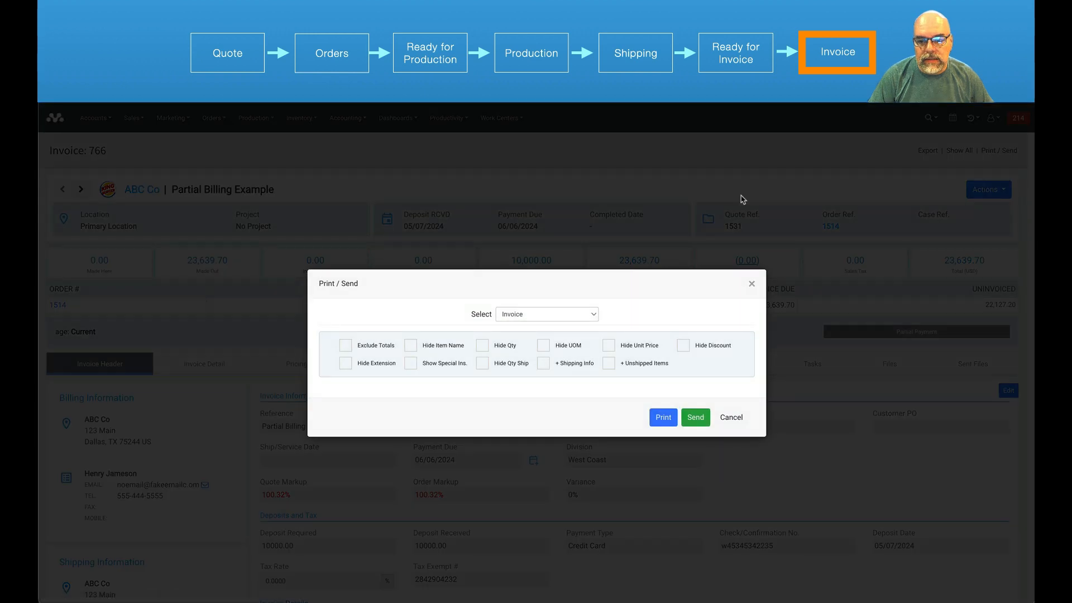
pyautogui.click(662, 417)
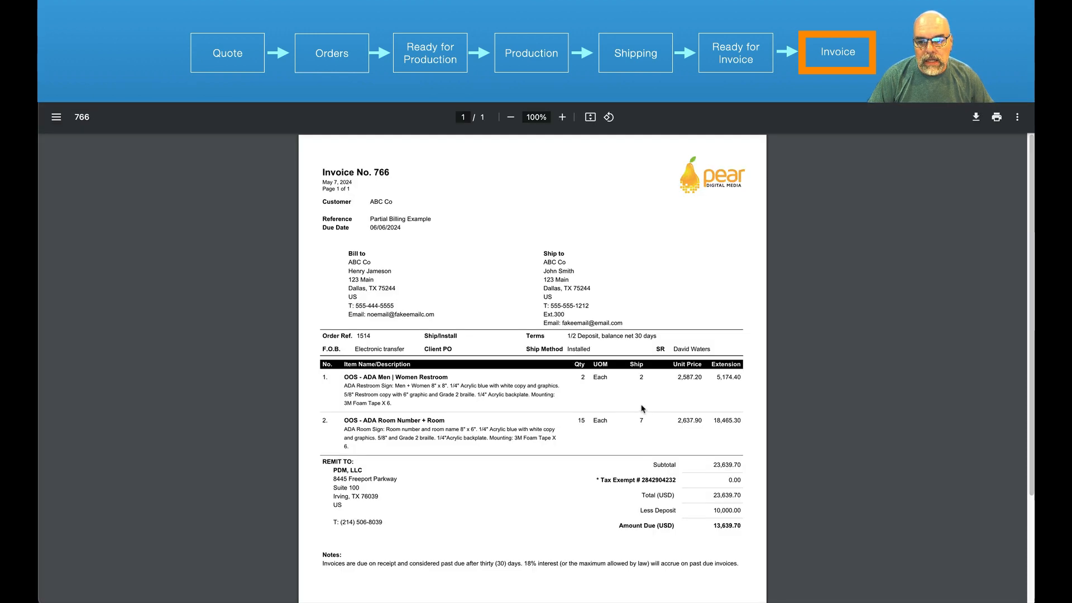
pyautogui.scroll(-1, 558, 425)
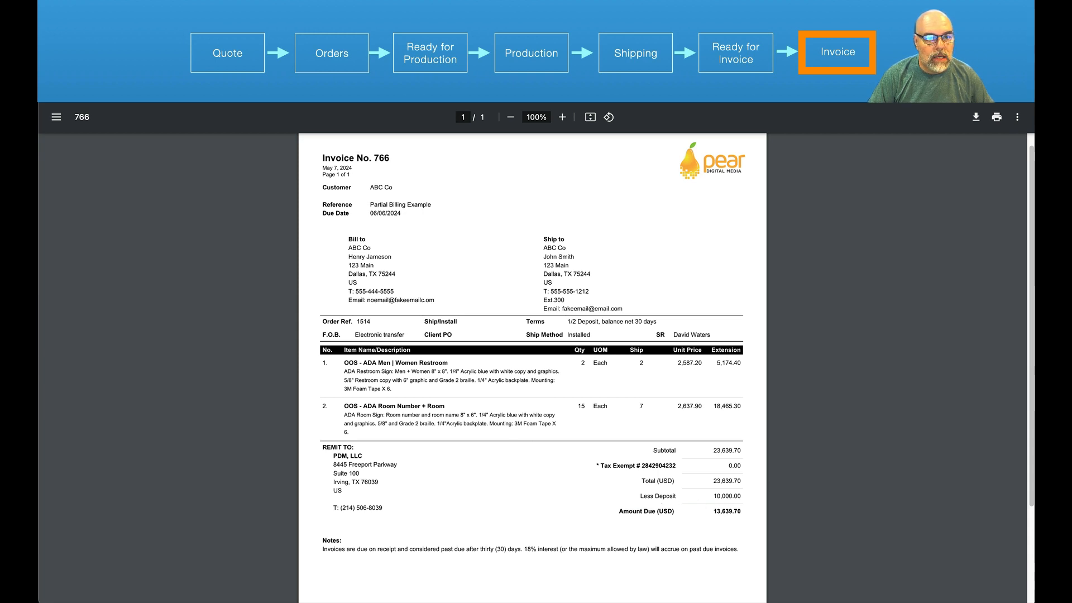
pyautogui.press('super+w')
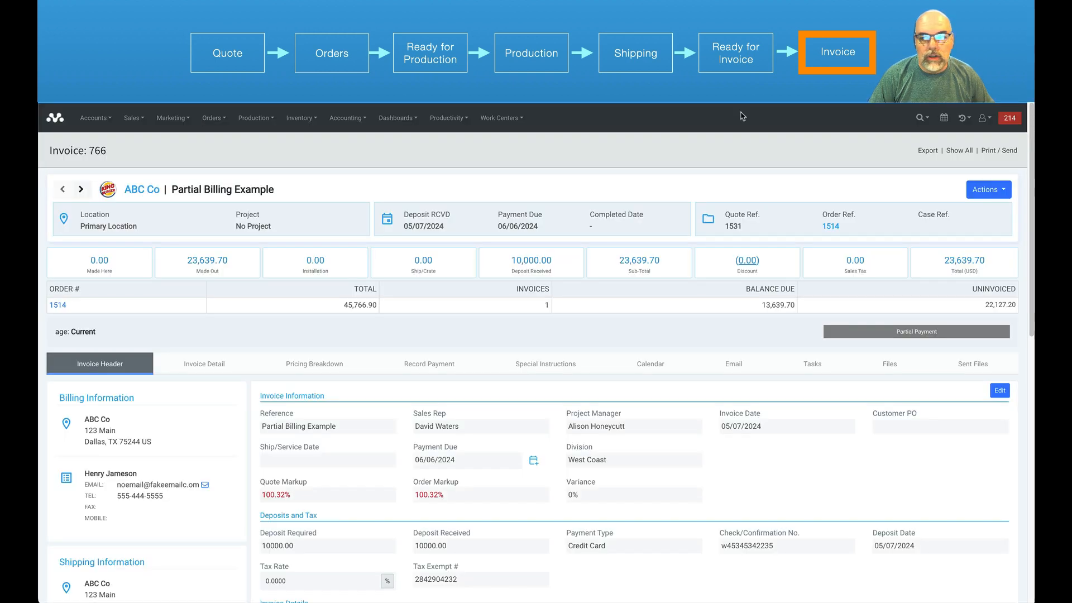
# - Reopen ABC Co's Partial Billing Example order from the recently viewed records and show its shipping and installation details
pyautogui.click(965, 119)
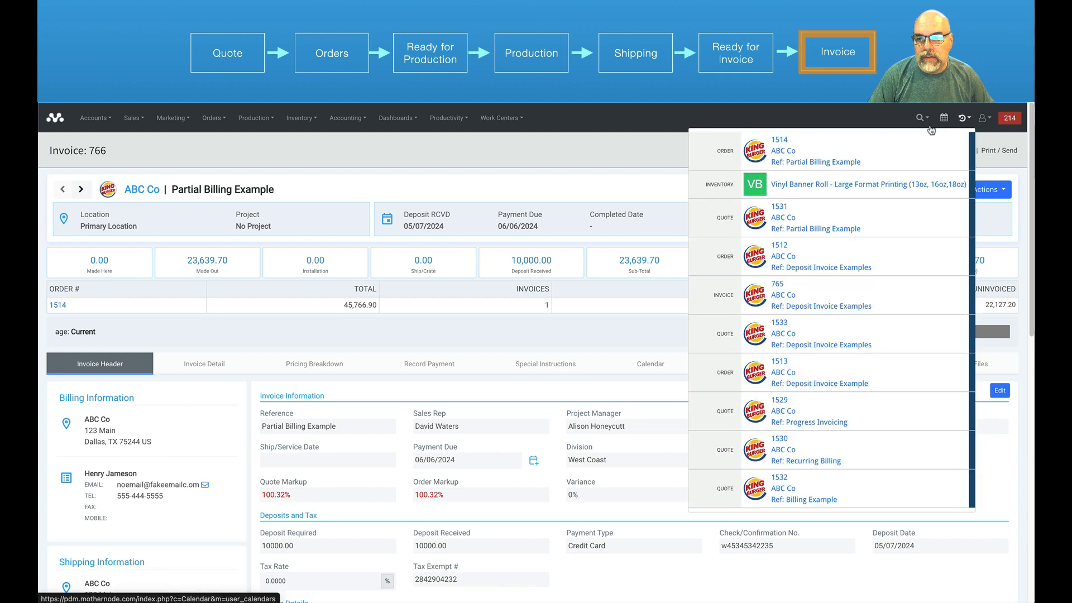
pyautogui.click(781, 151)
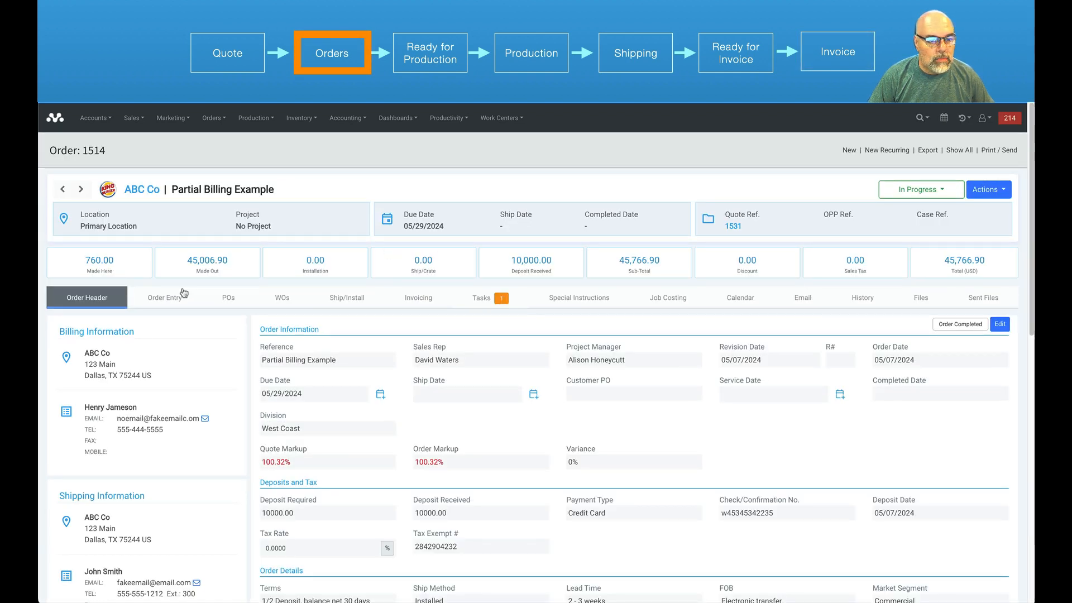
pyautogui.click(352, 305)
# - Create a second shipment for all remaining items: 8 room number signs, 3 overhead garage signs and 4 interior installations
pyautogui.scroll(-1, 609, 360)
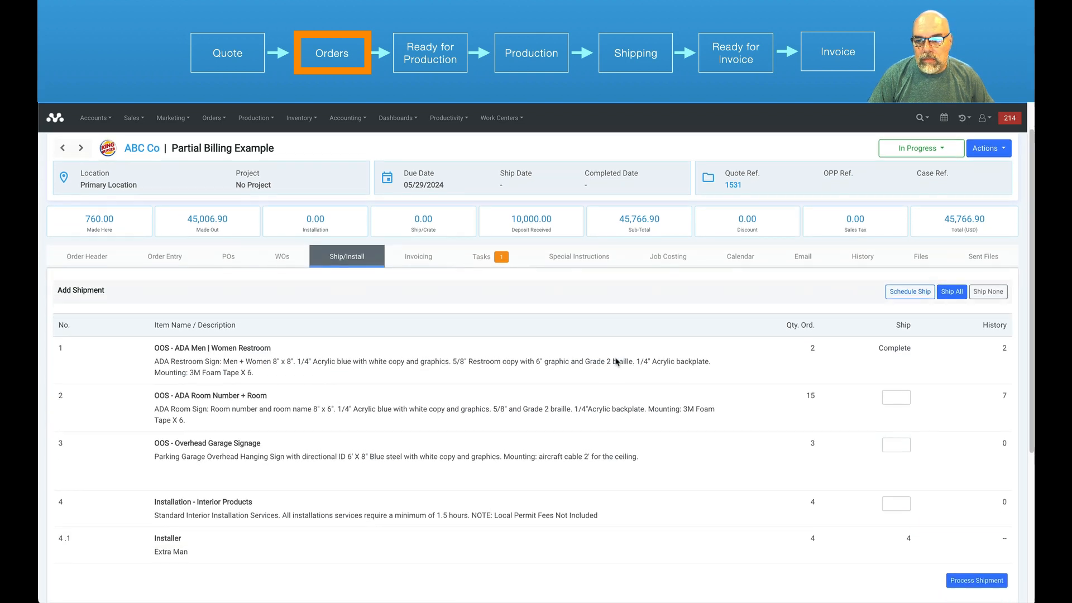
pyautogui.scroll(-1, 616, 362)
pyautogui.click(949, 274)
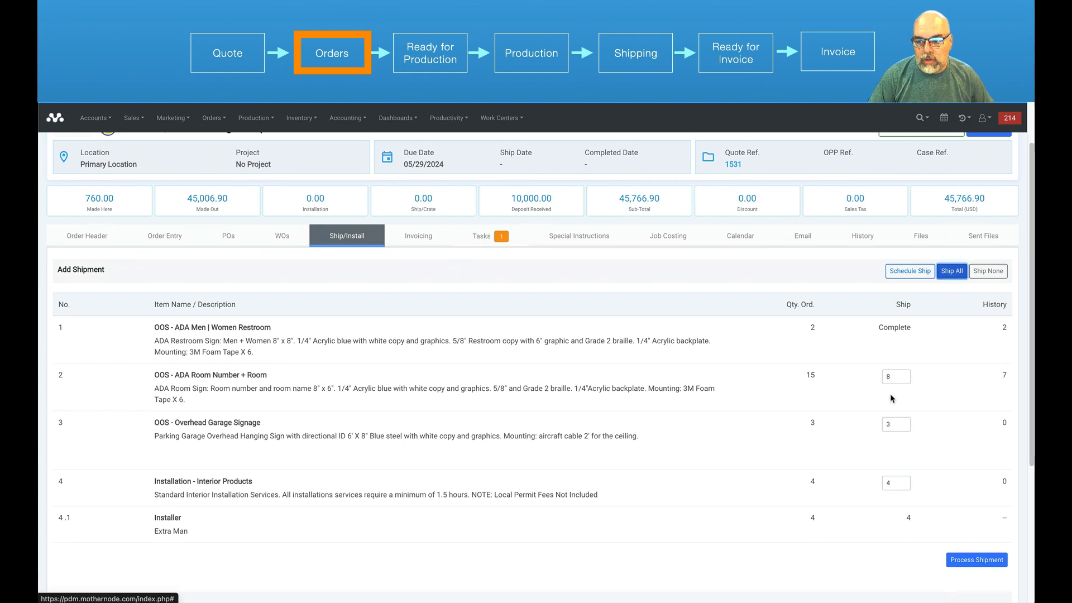
pyautogui.scroll(-5, 890, 514)
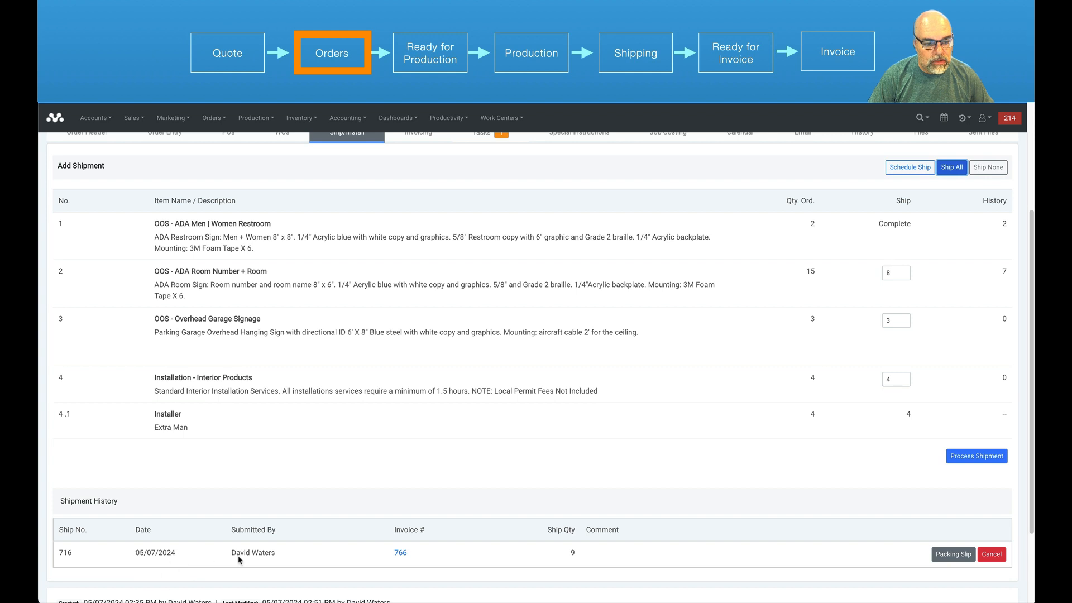
pyautogui.click(957, 457)
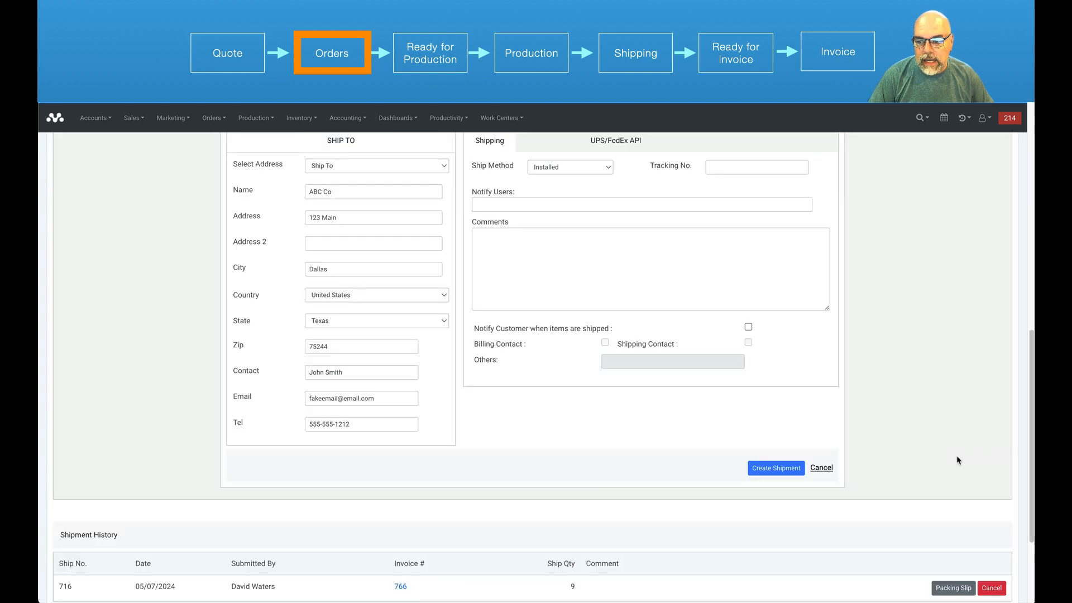
pyautogui.click(776, 467)
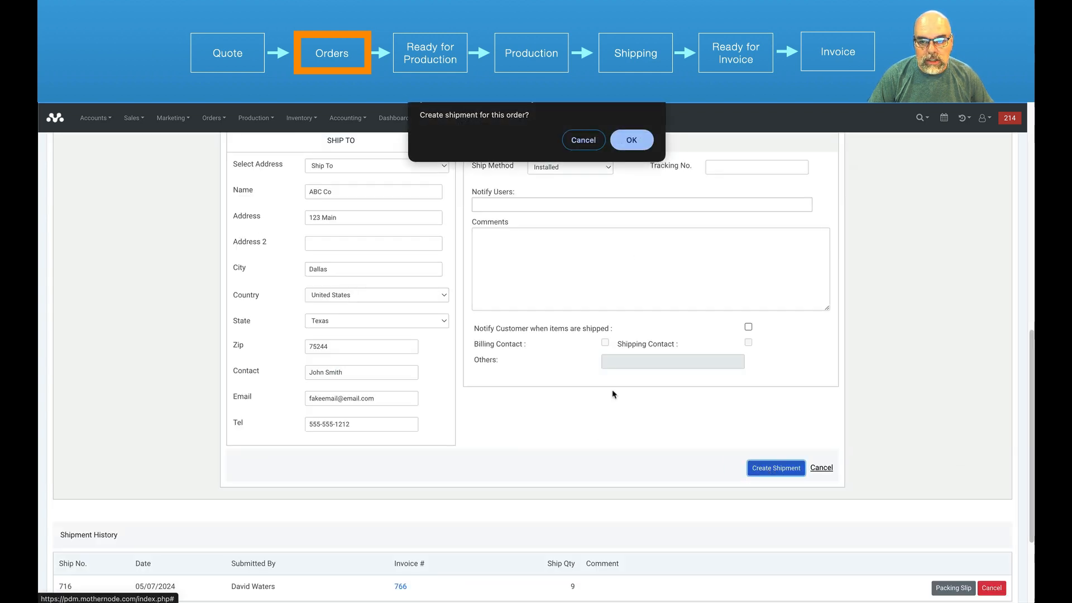
pyautogui.click(634, 142)
pyautogui.scroll(-6, 655, 468)
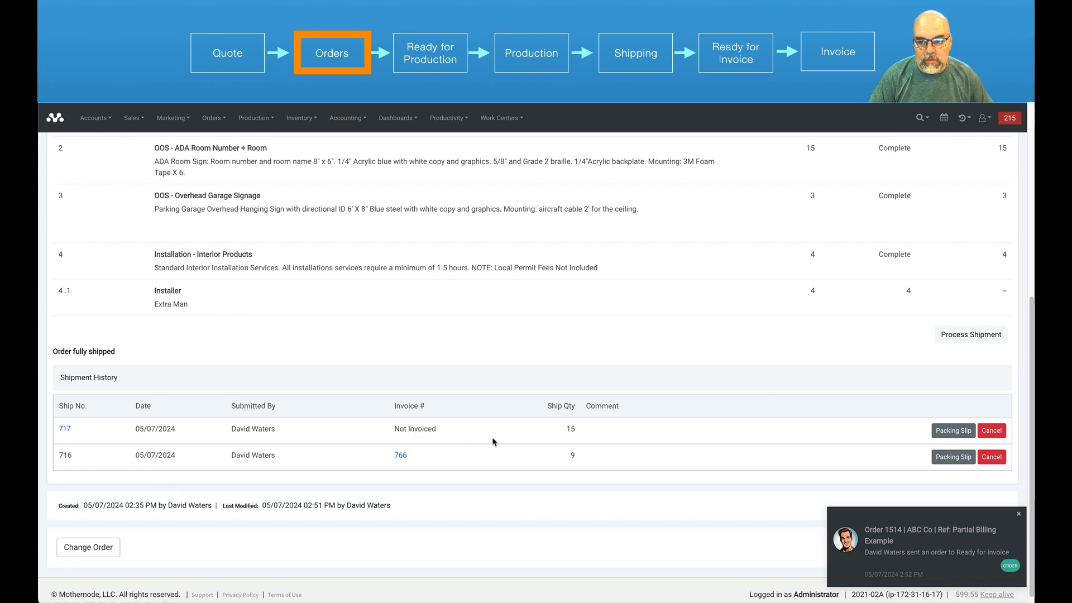
# - Generate an invoice for ABC Co's remaining Partial Billing Example shipment from the orders that are ready for invoice
pyautogui.scroll(6, 491, 446)
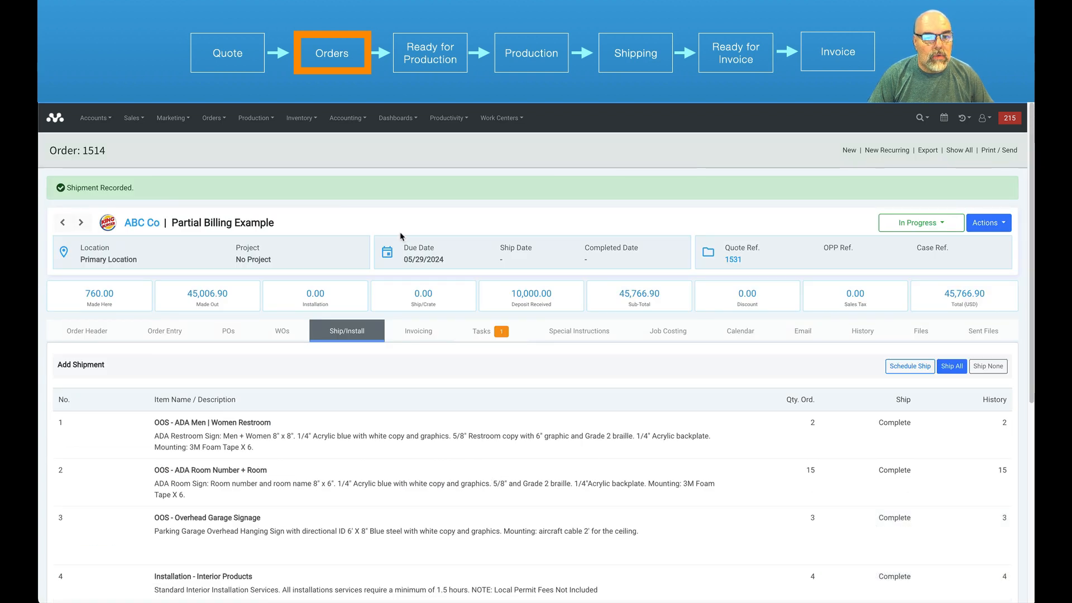
pyautogui.click(345, 118)
pyautogui.click(346, 169)
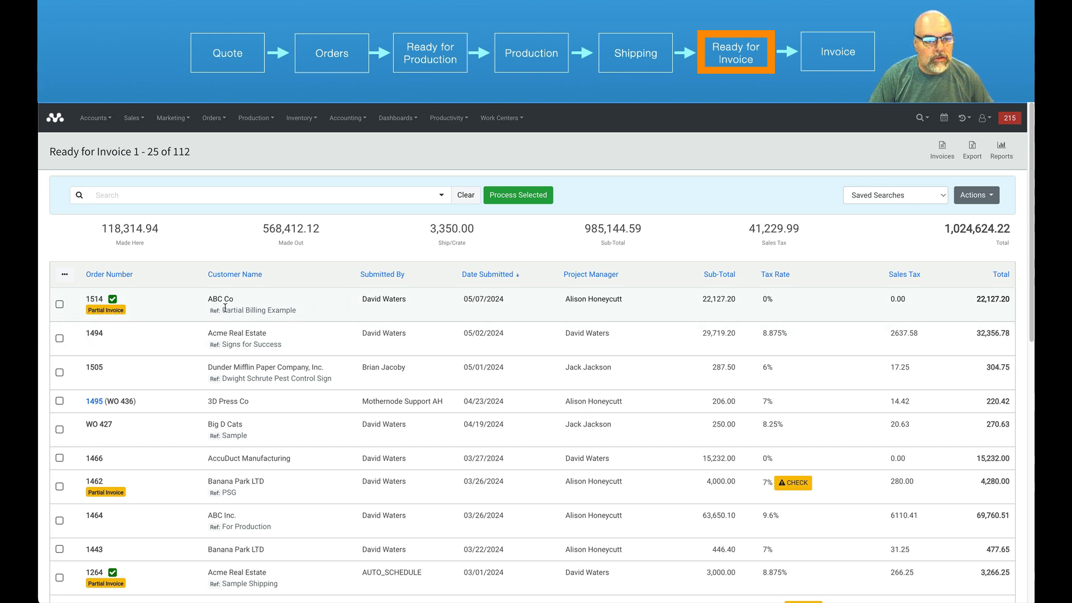
pyautogui.click(61, 306)
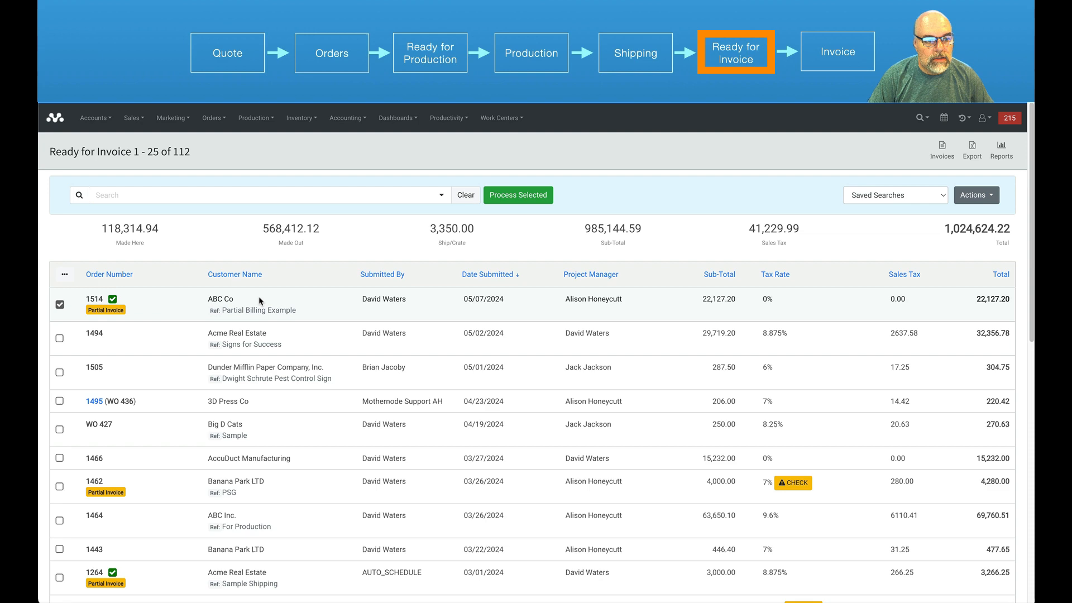
pyautogui.click(504, 201)
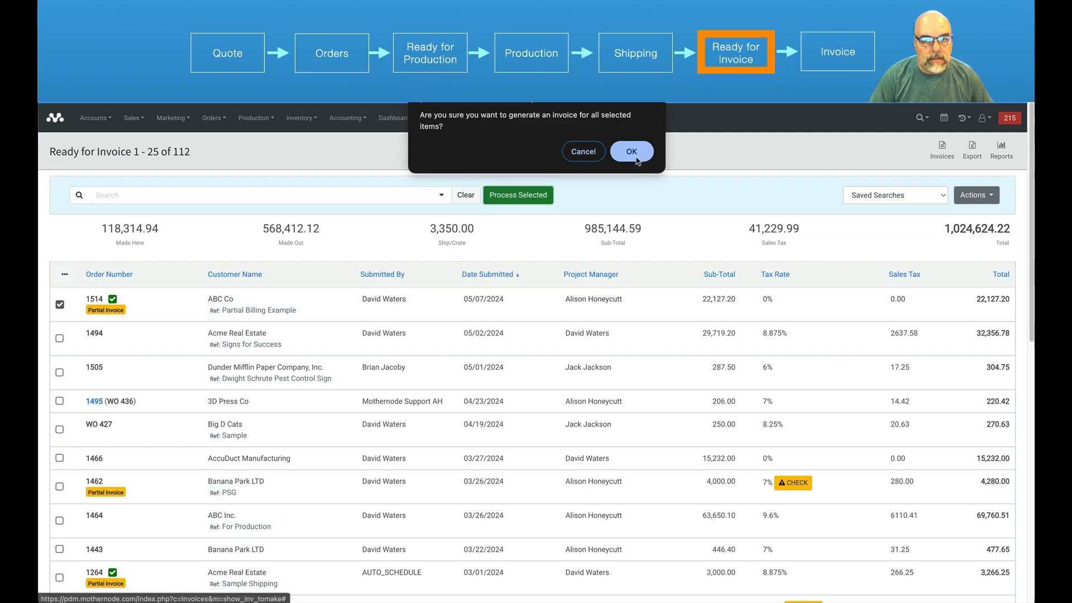
pyautogui.click(628, 151)
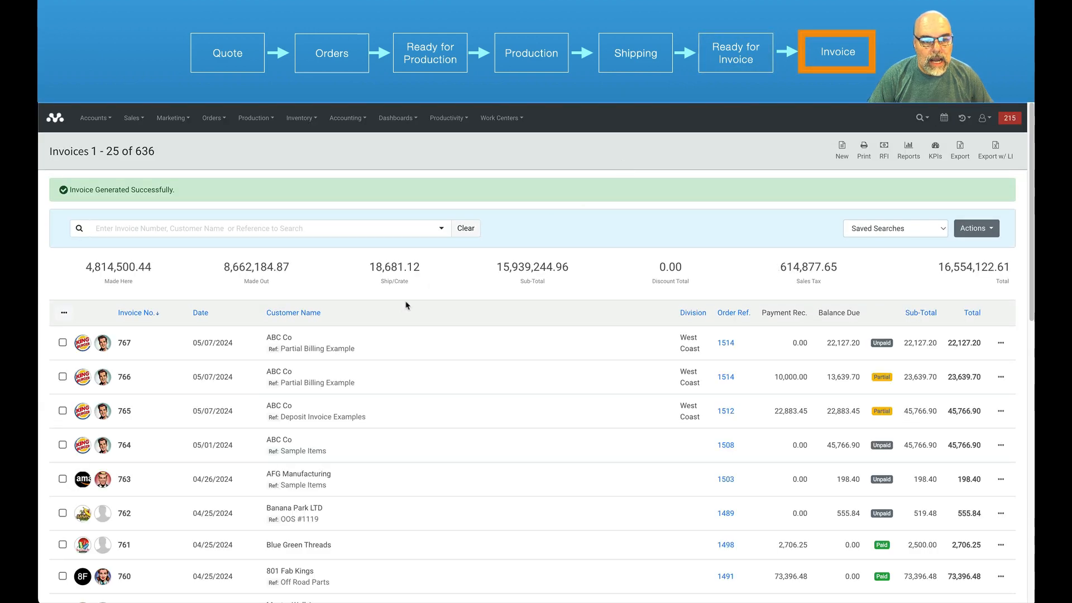
# - Open the newest Partial Billing Example invoice, check the deposit deduction and amount due on its printable version, and close the printout
pyautogui.click(604, 342)
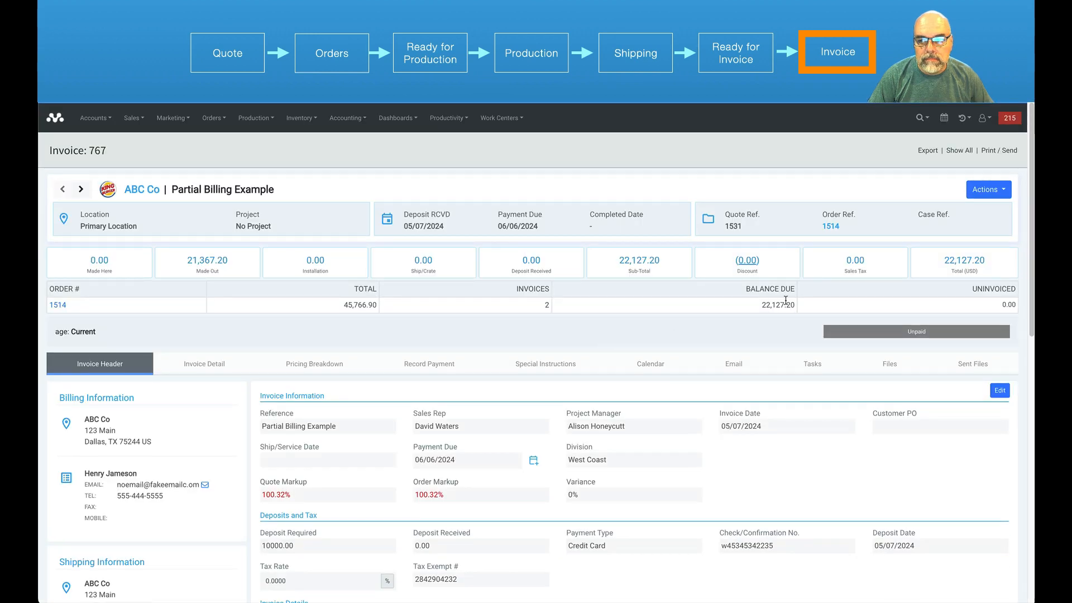
pyautogui.click(999, 150)
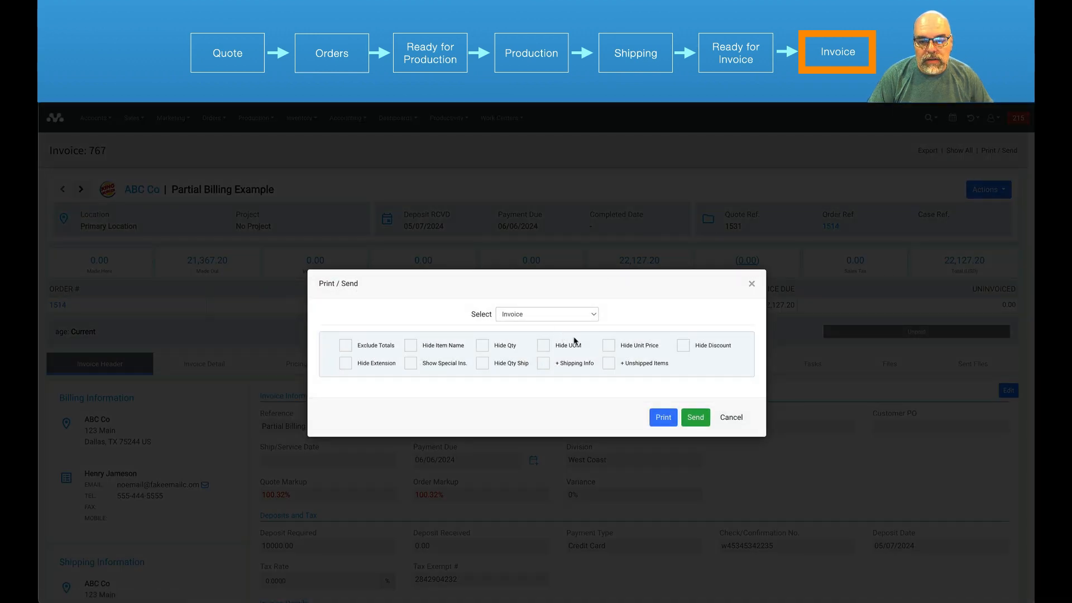
pyautogui.click(663, 417)
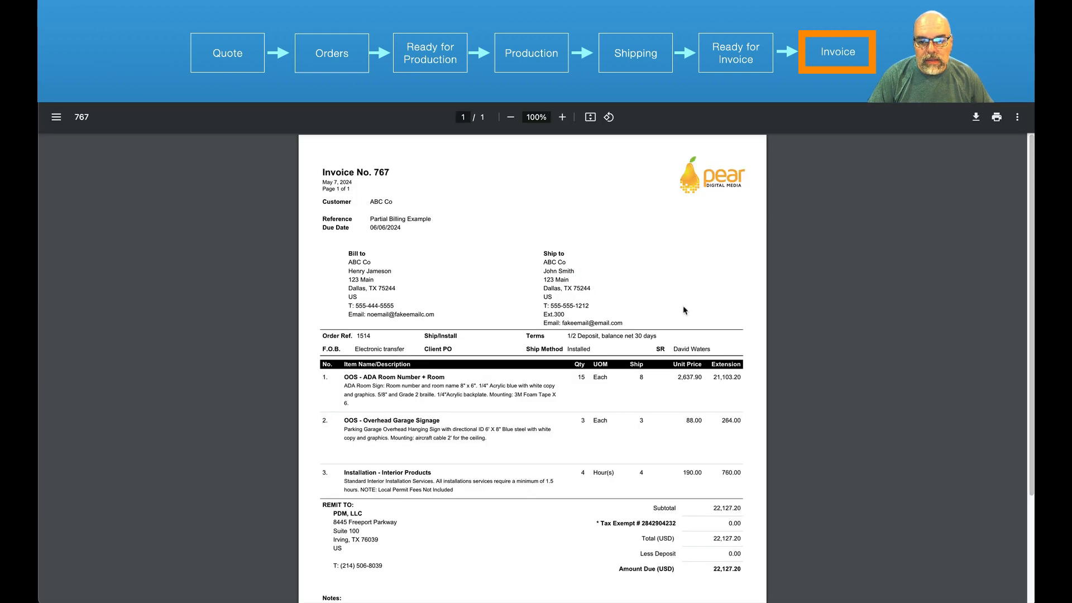
pyautogui.scroll(-1, 674, 416)
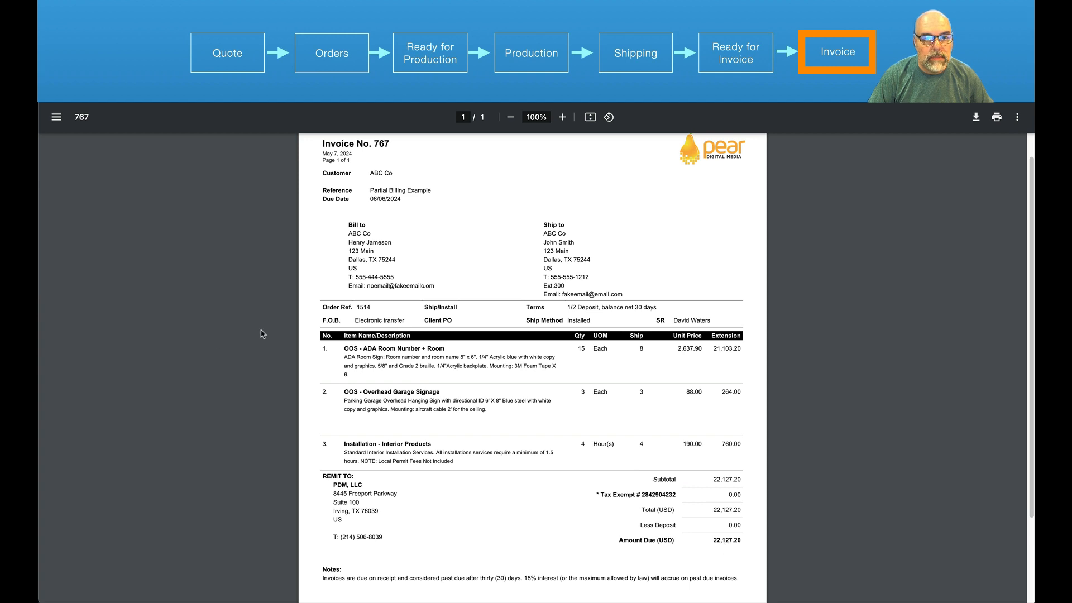
pyautogui.press('super+w')
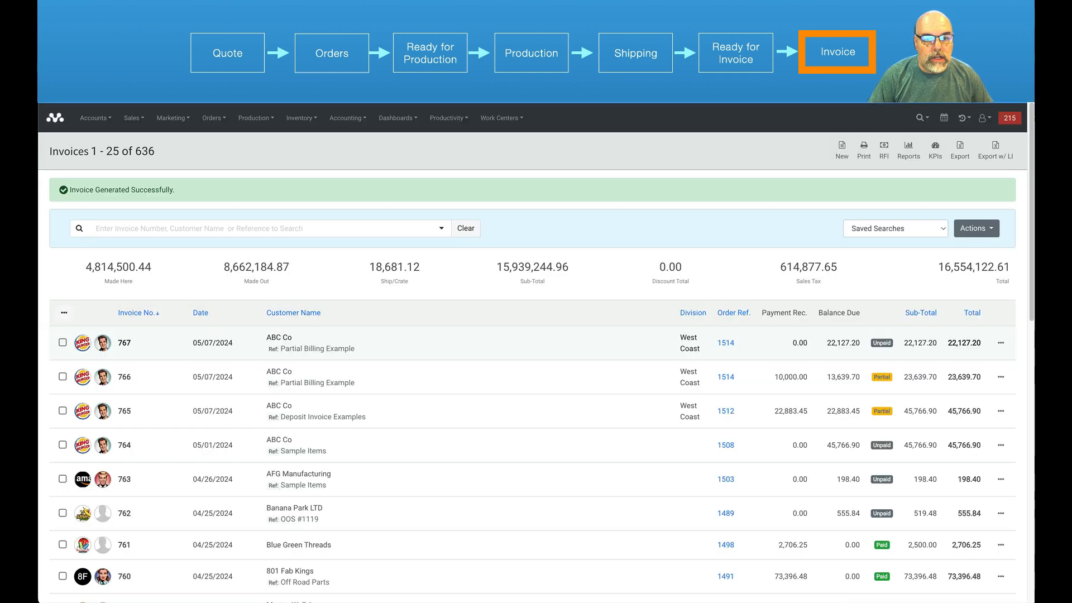
# - Reopen ABC Co's Partial Billing Example order from the recently viewed records and review its deposits and invoices in the invoicing details
pyautogui.click(961, 118)
pyautogui.click(783, 155)
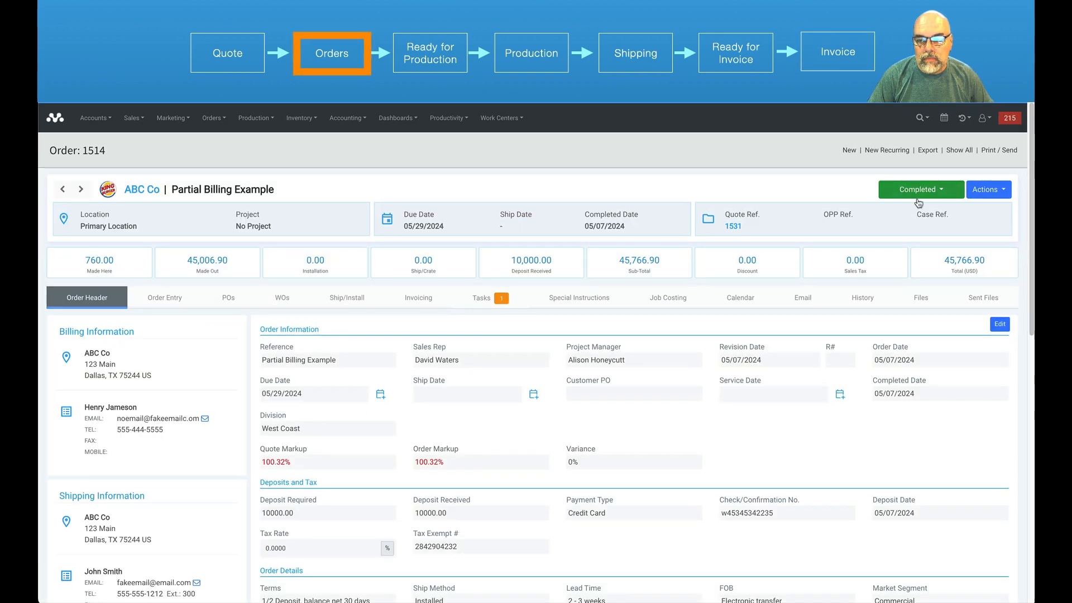
pyautogui.click(417, 304)
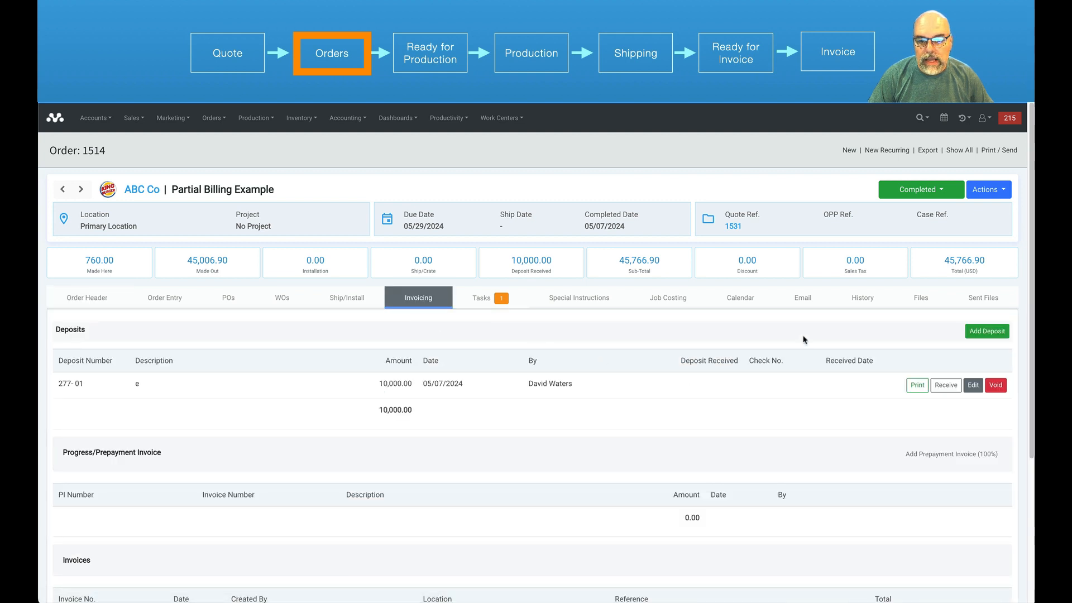
pyautogui.scroll(-3, 478, 437)
pyautogui.scroll(-1, 475, 436)
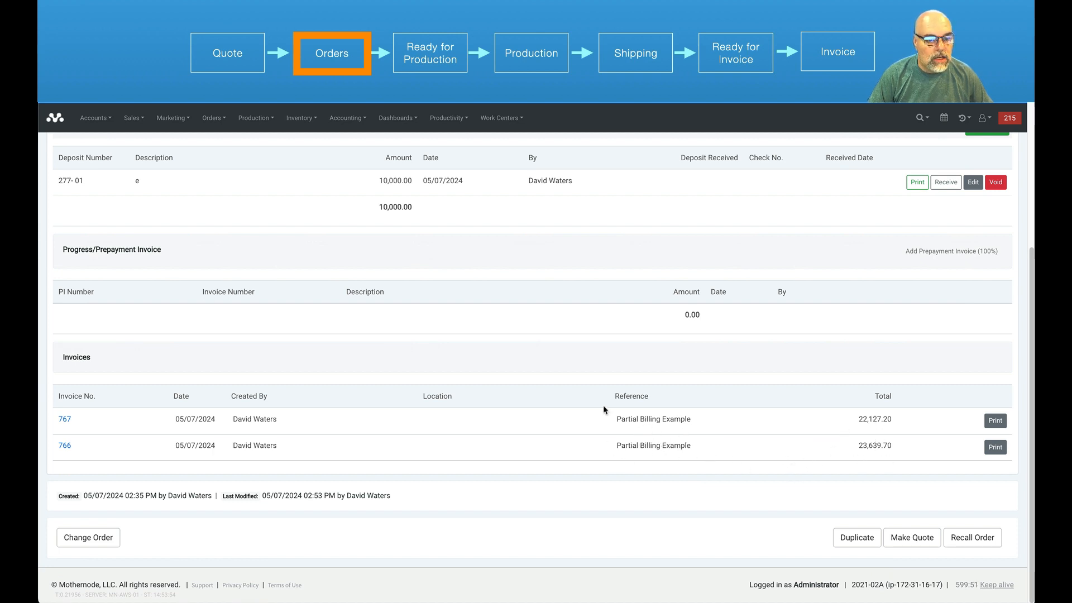
pyautogui.scroll(1, 591, 424)
pyautogui.scroll(-1, 591, 424)
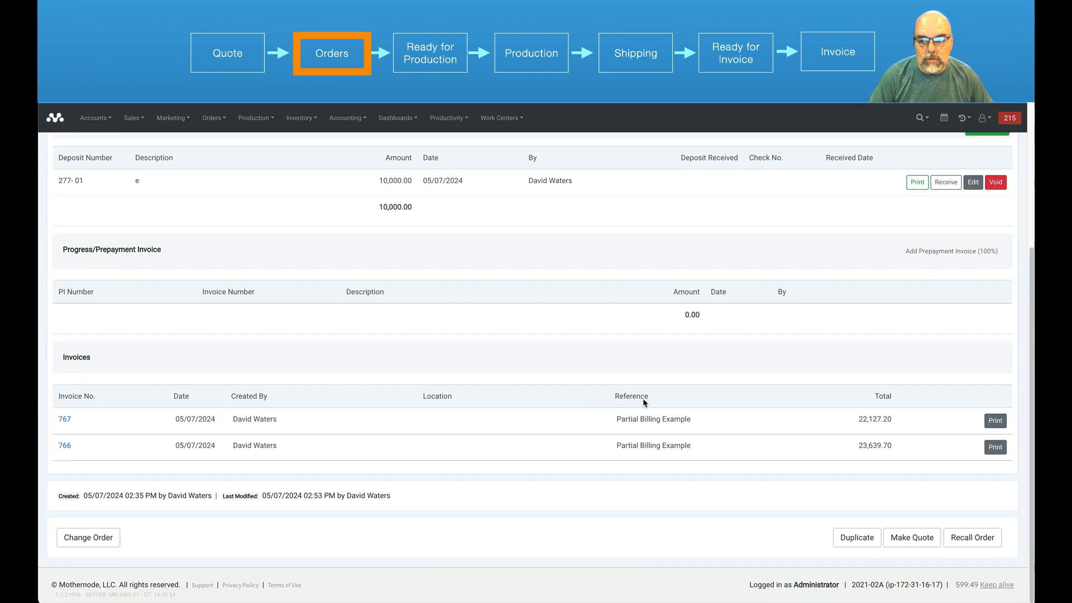
pyautogui.scroll(15, 744, 375)
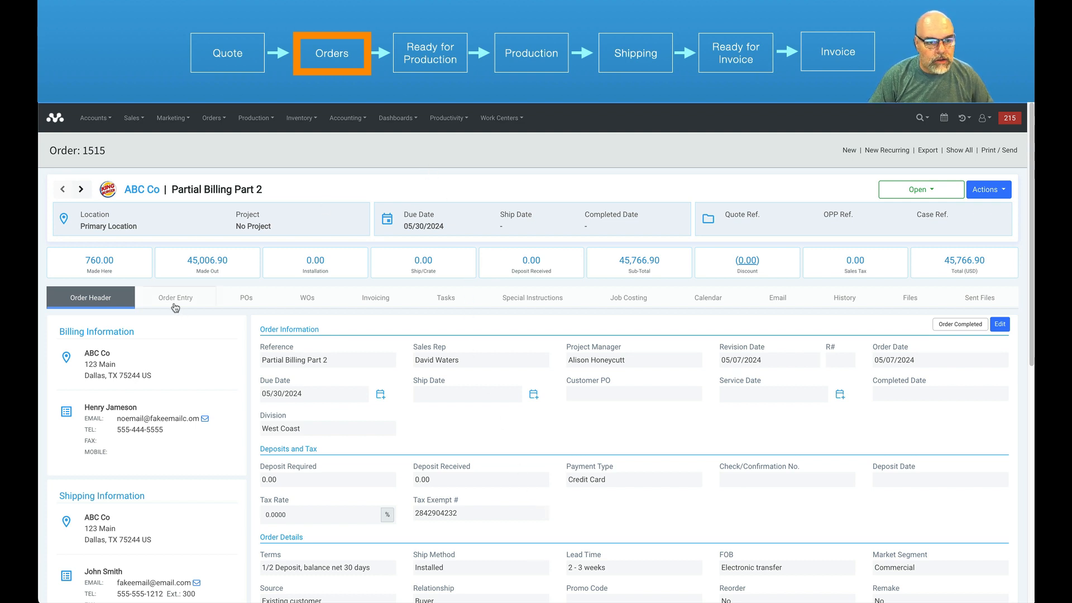
# - Process ABC Co's Partial Billing Part 2 order and review its line items
pyautogui.scroll(-10, 730, 394)
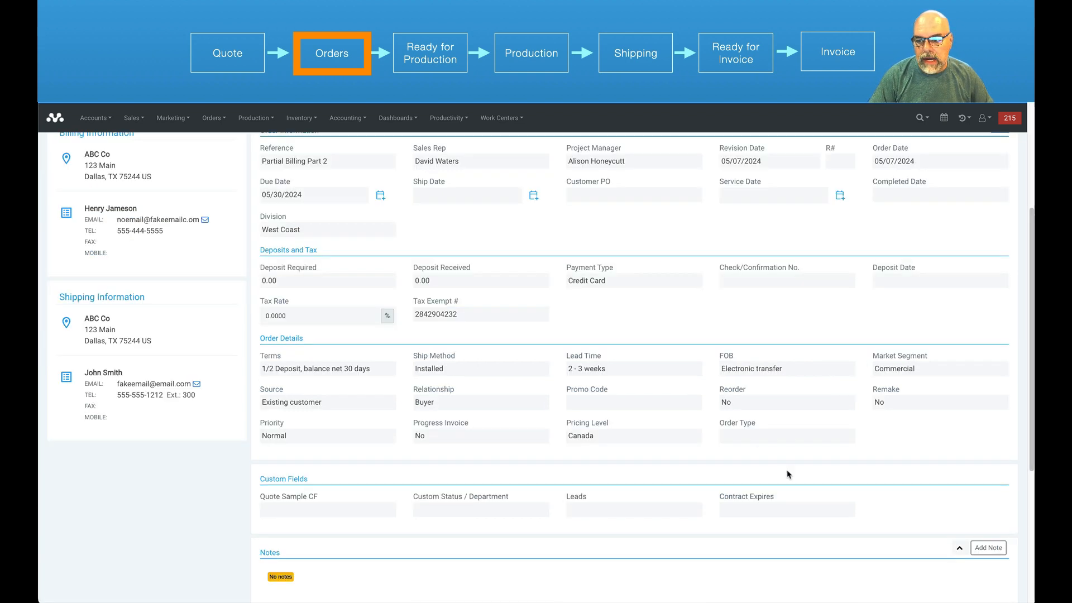
pyautogui.click(958, 537)
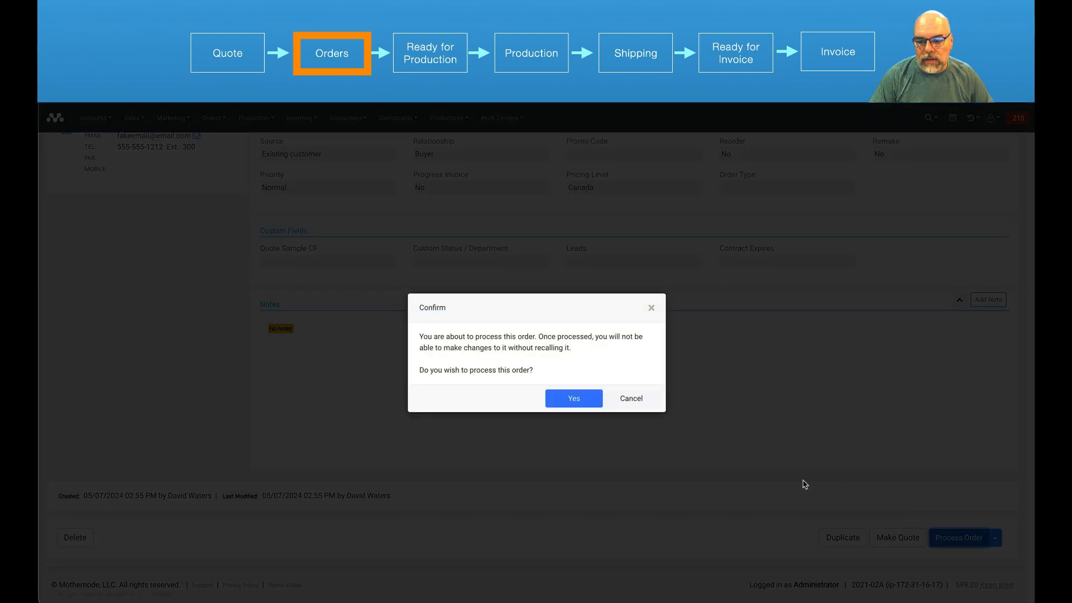
pyautogui.click(594, 404)
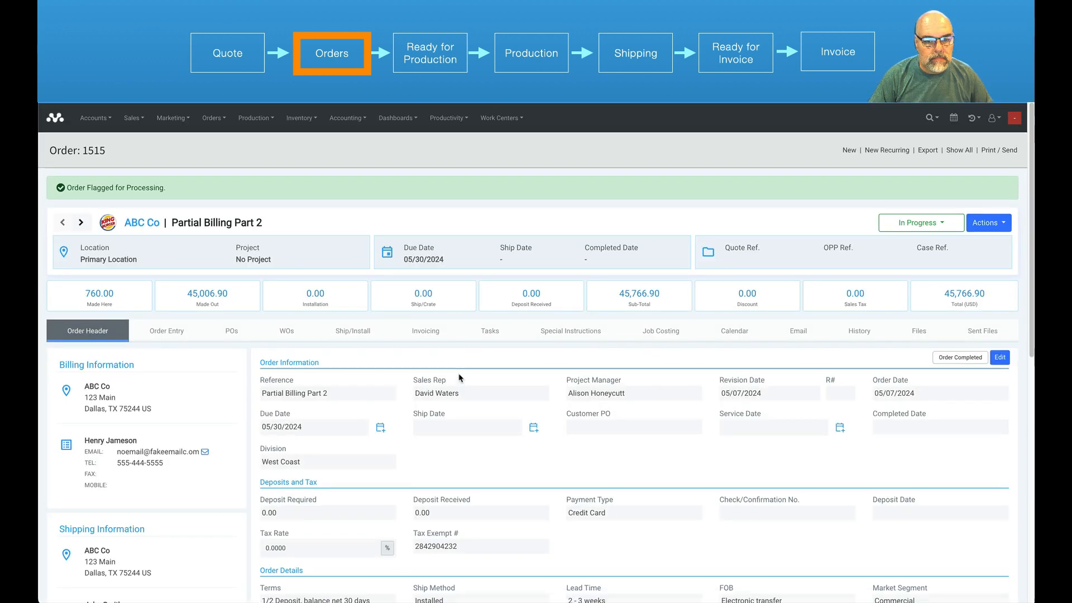
pyautogui.click(158, 334)
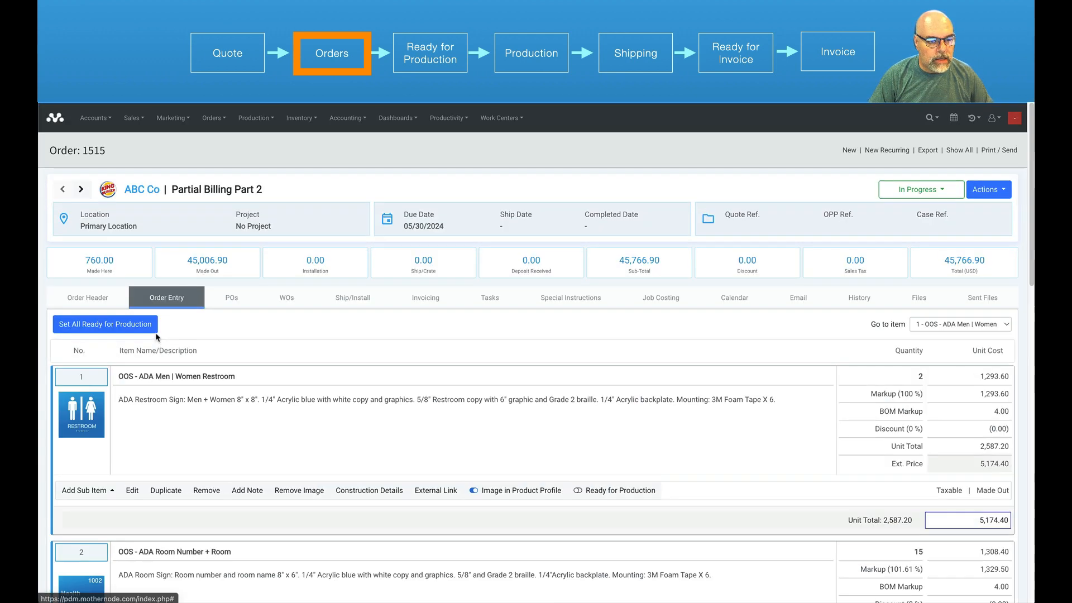
pyautogui.scroll(-5, 165, 459)
pyautogui.scroll(5, 166, 459)
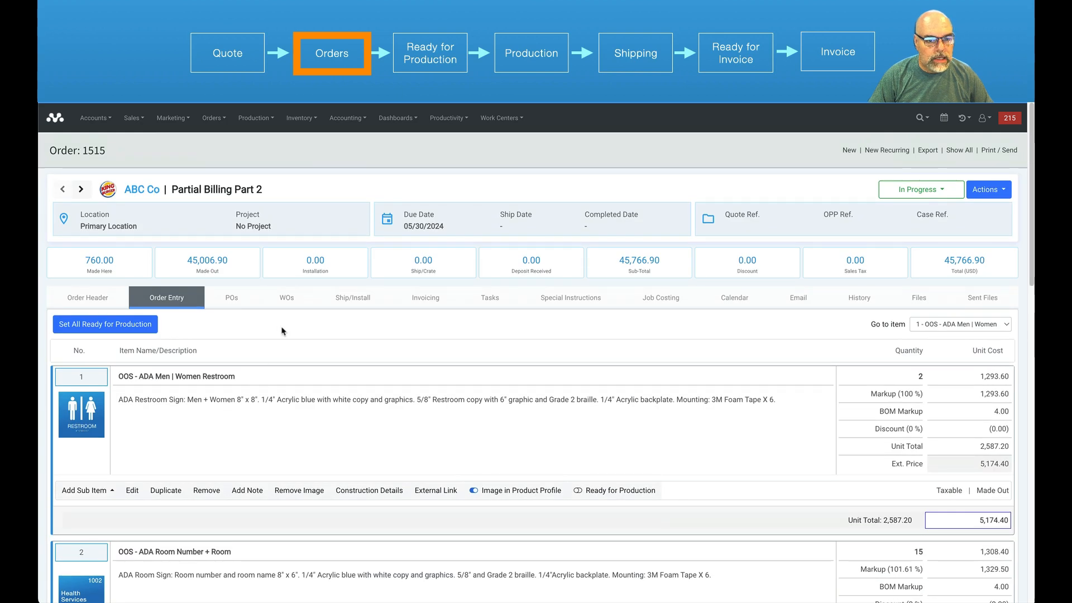
# - Create a first shipment on the Partial Billing Part 2 order with 2 restroom signs and 7 room number signs
pyautogui.click(362, 305)
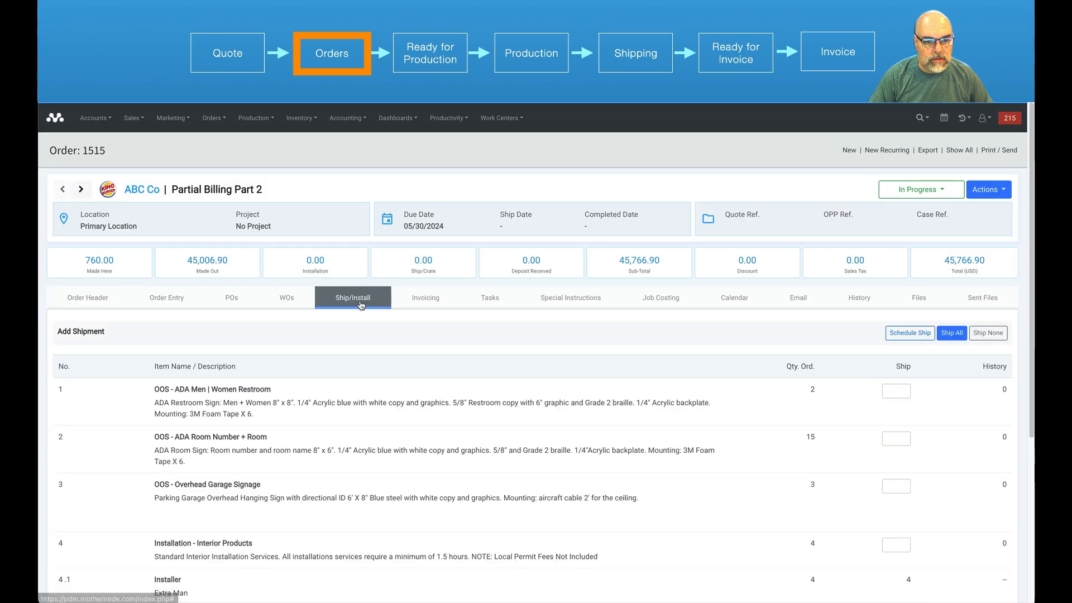
pyautogui.click(896, 391)
pyautogui.write('2')
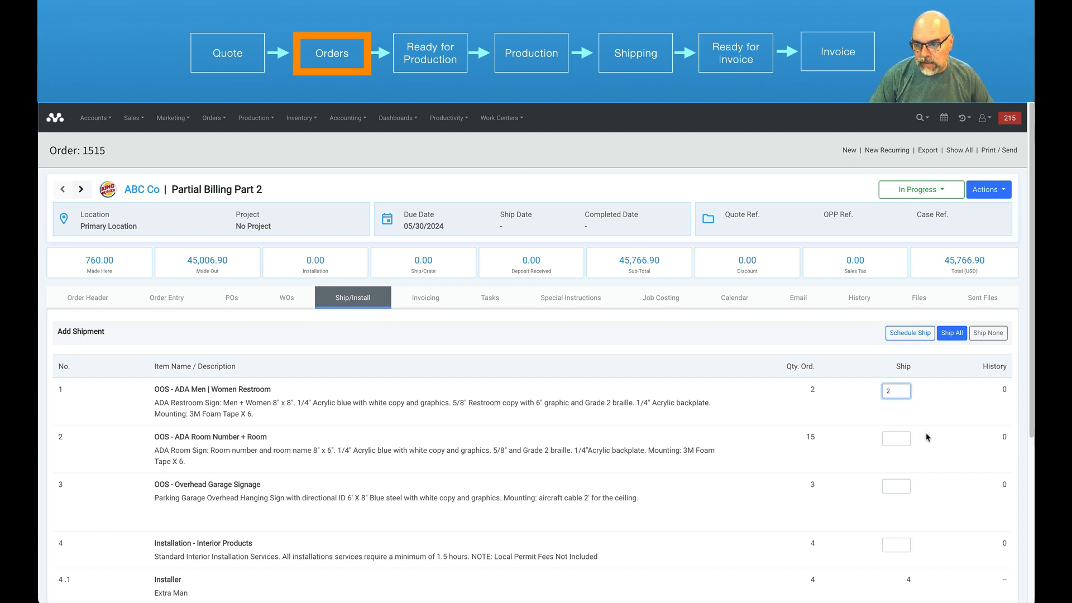
pyautogui.click(905, 438)
pyautogui.write('7')
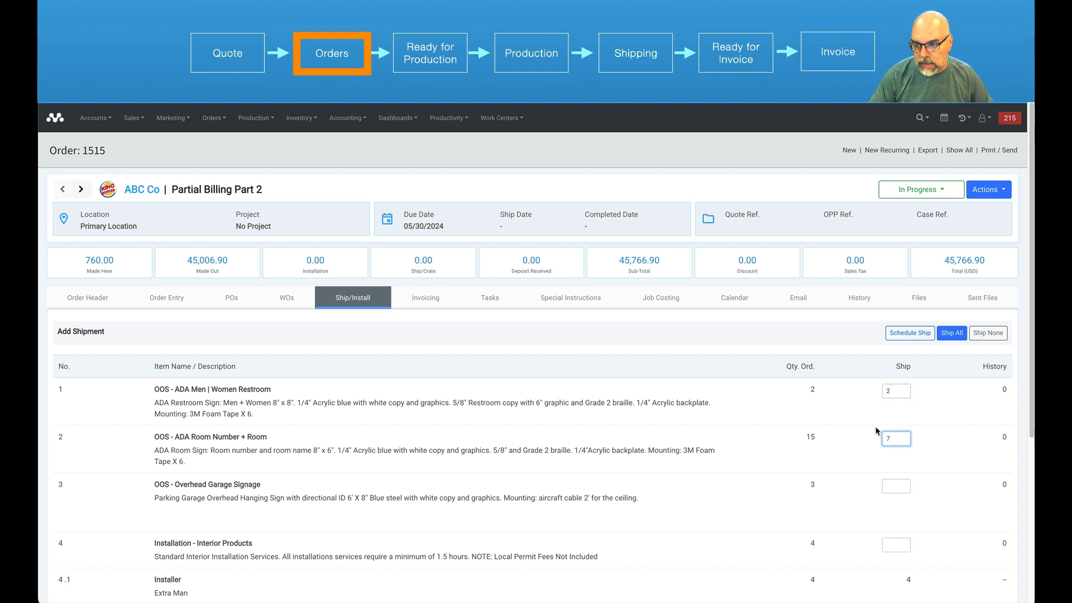
pyautogui.scroll(-4, 888, 452)
pyautogui.scroll(1, 884, 458)
pyautogui.click(978, 460)
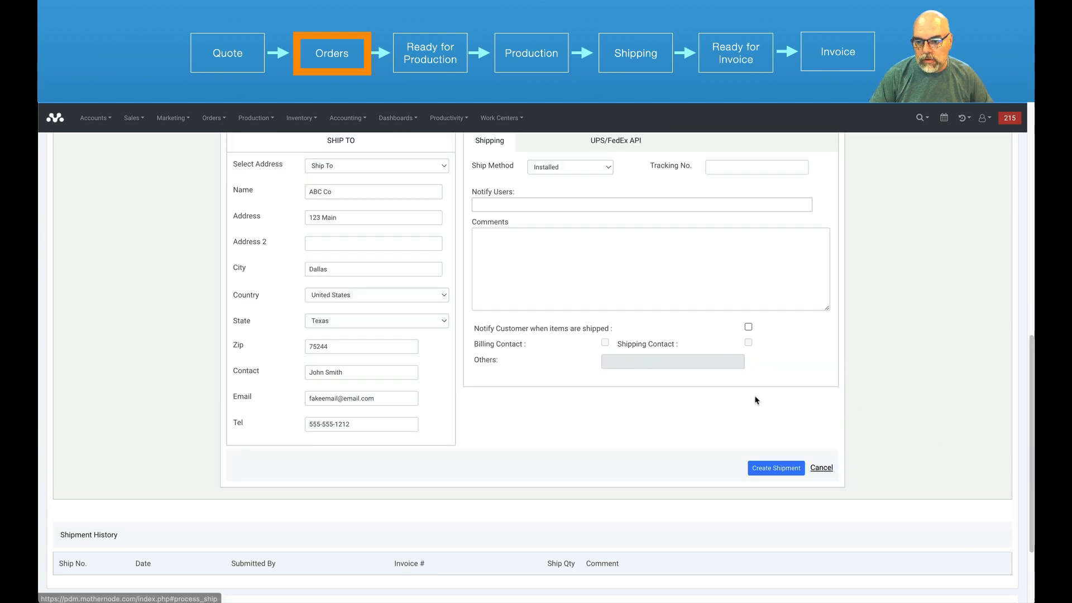
pyautogui.click(781, 469)
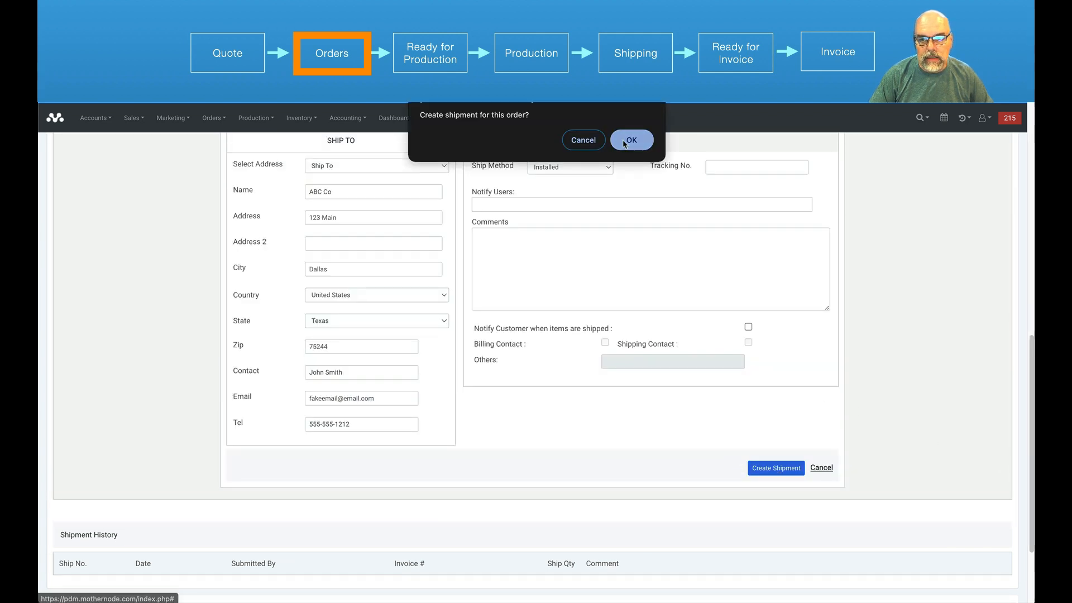
pyautogui.click(631, 139)
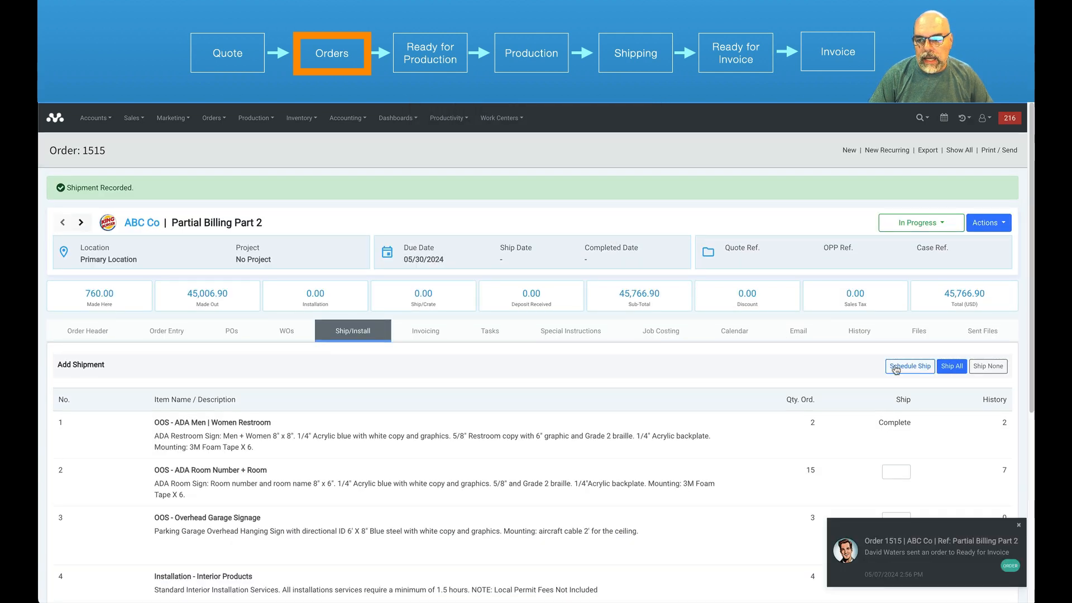
# - Create a second shipment for everything left on the Partial Billing Part 2 order
pyautogui.click(952, 366)
pyautogui.scroll(-5, 763, 391)
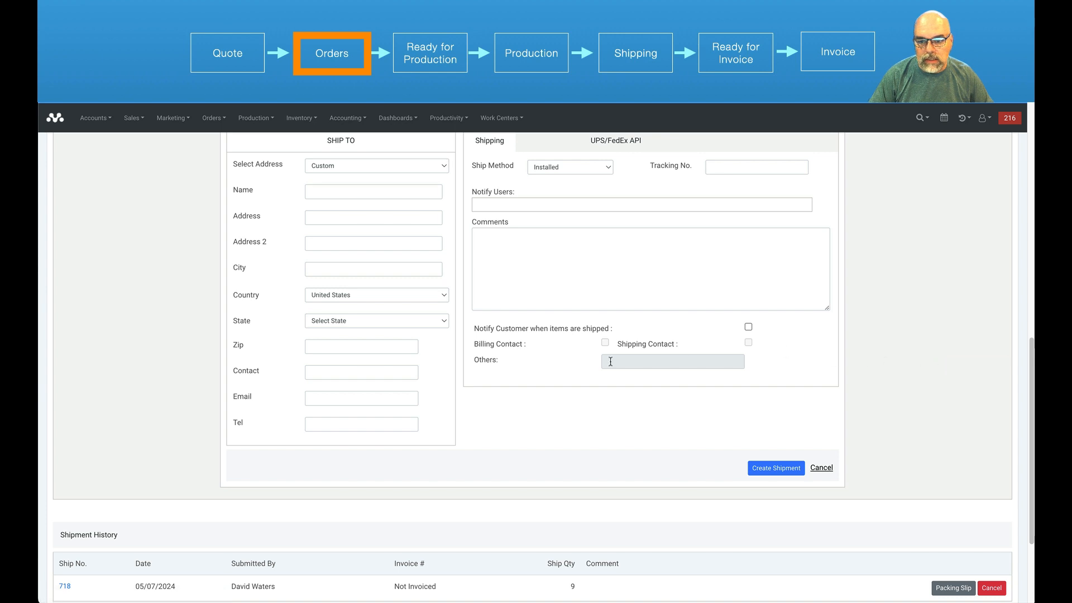
pyautogui.click(762, 468)
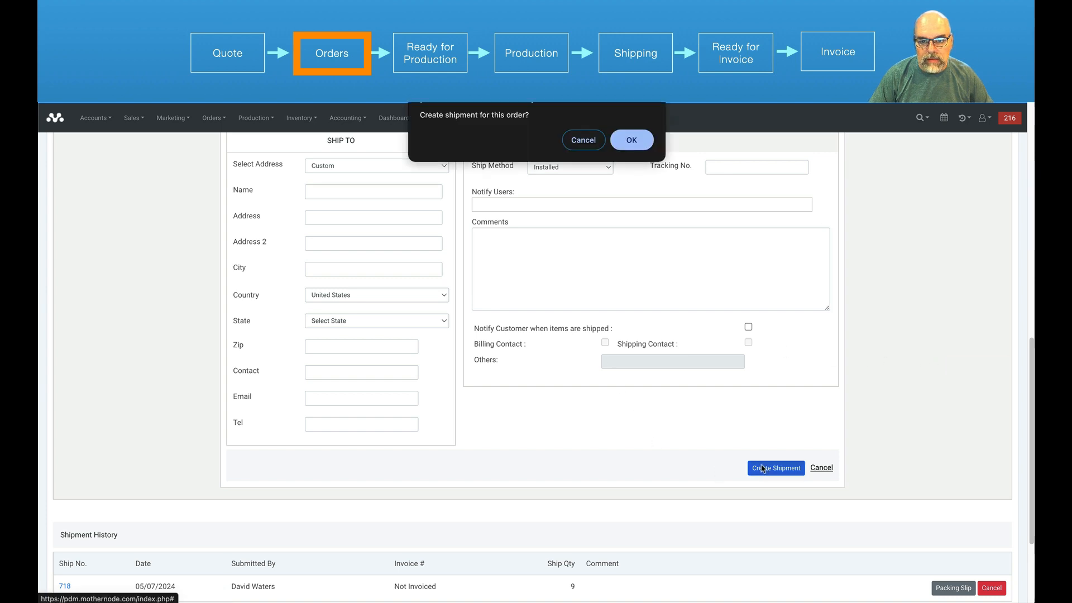
pyautogui.click(634, 146)
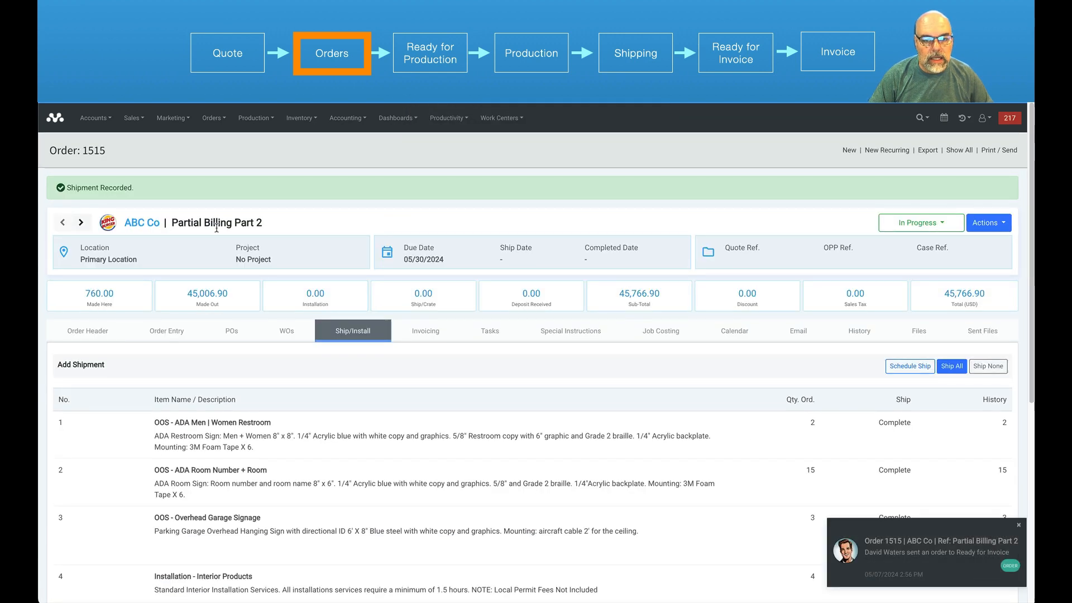
# - Open ABC Co's second Partial Billing Part 2 shipment in Ready for Invoice and merge the first shipment into it
pyautogui.click(347, 125)
pyautogui.click(349, 163)
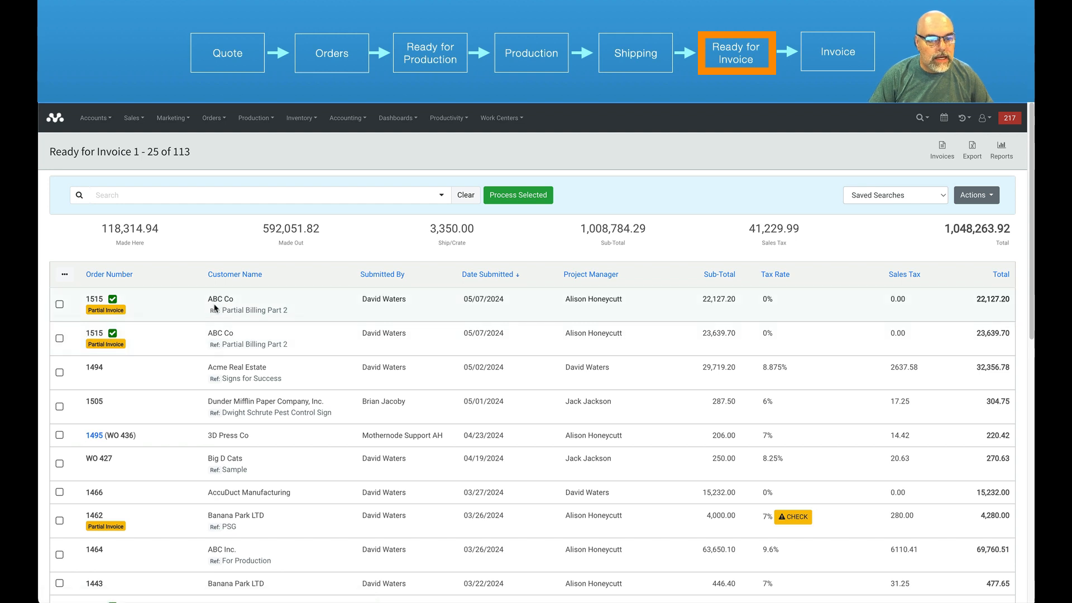
pyautogui.click(186, 318)
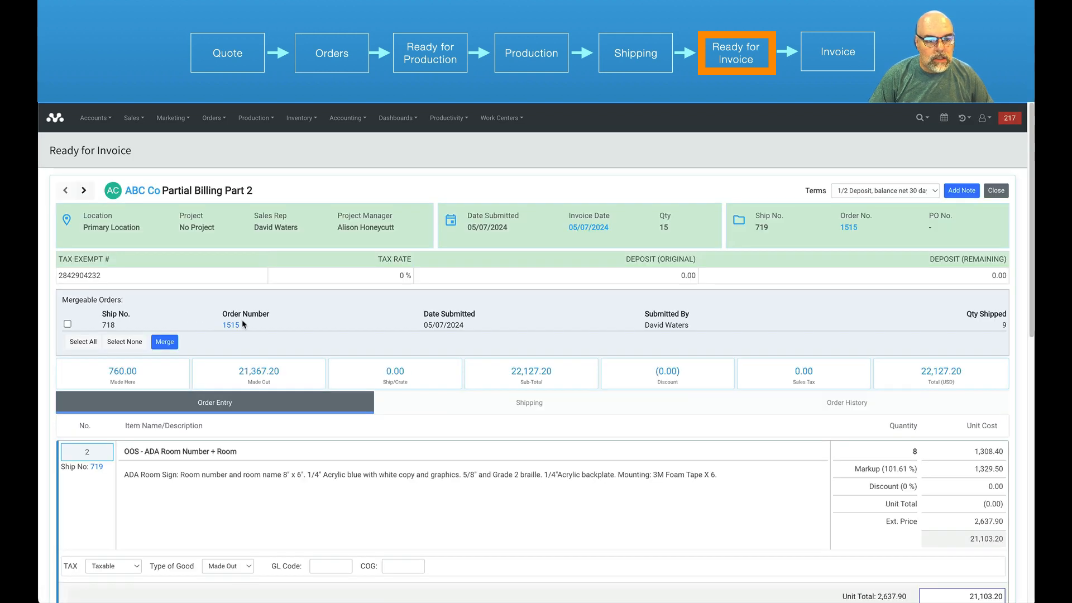
pyautogui.scroll(-1, 169, 403)
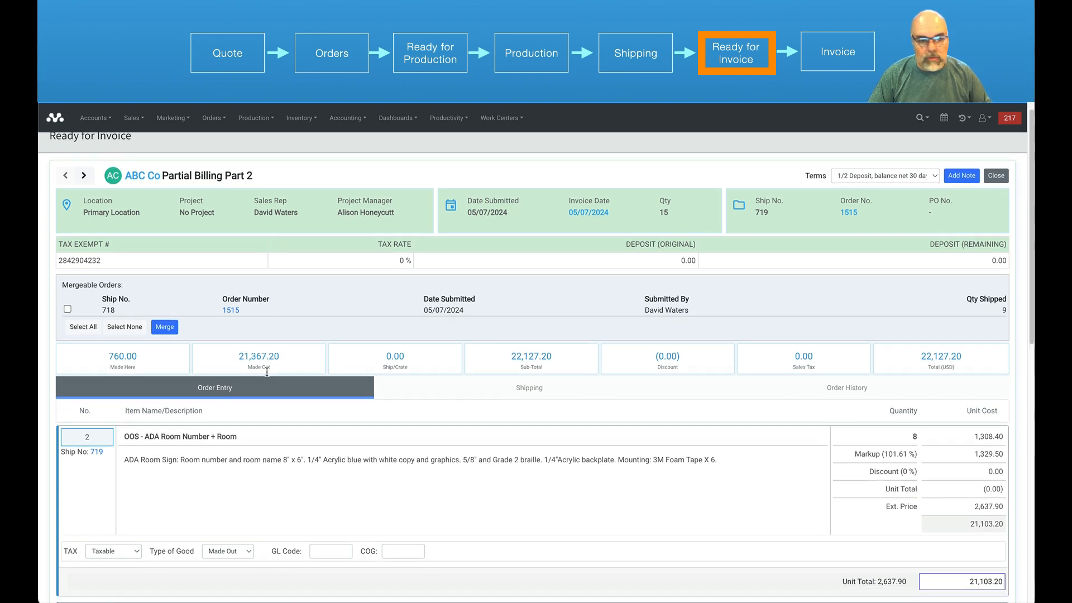
pyautogui.scroll(-1, 112, 420)
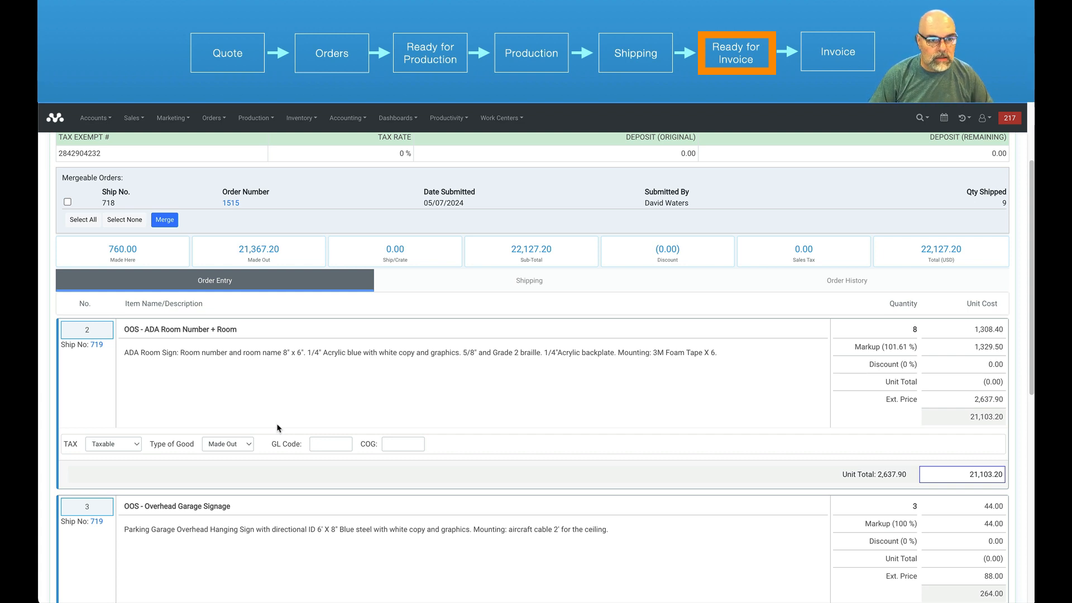
pyautogui.scroll(2, 279, 393)
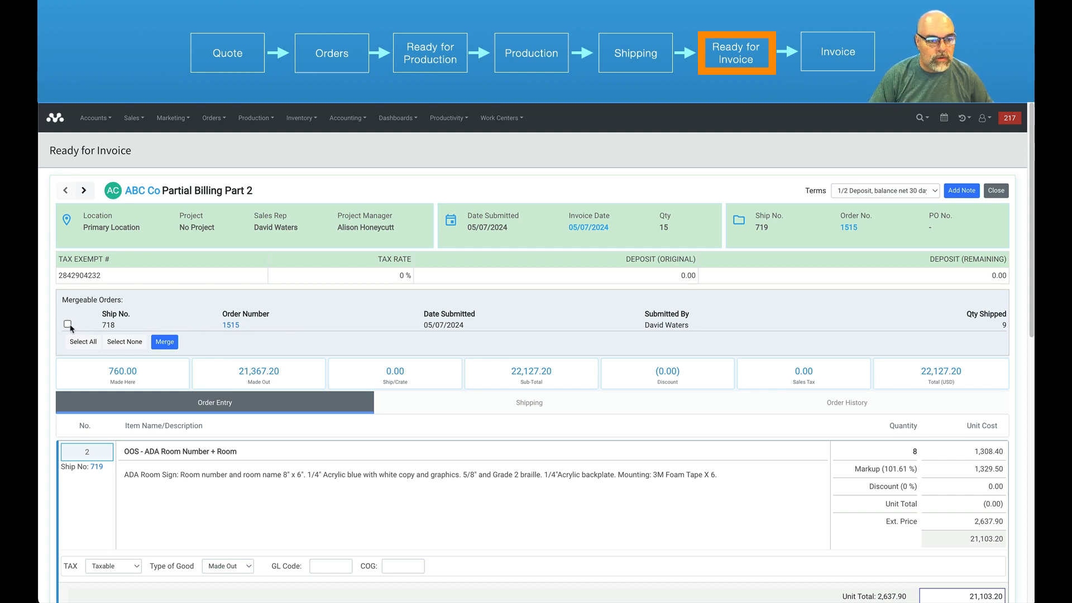
pyautogui.click(168, 345)
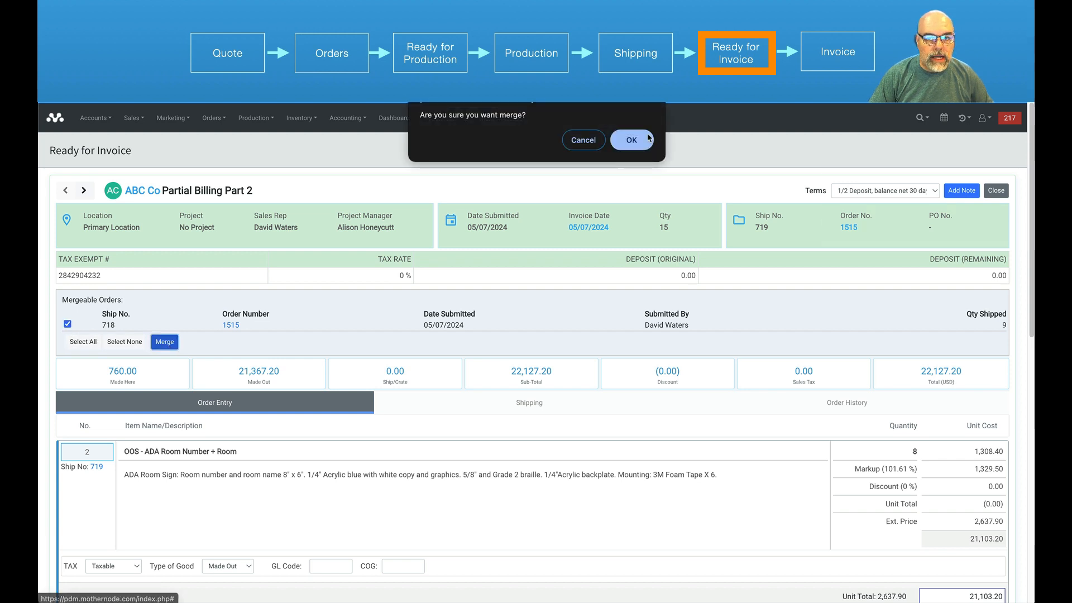
pyautogui.click(637, 143)
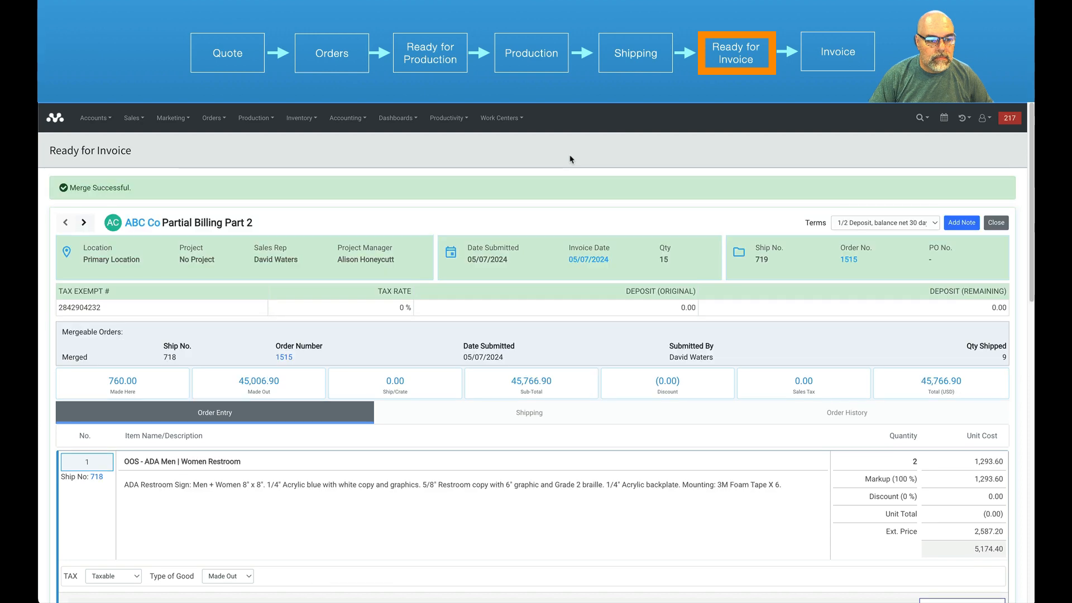
# - Review the merged Partial Billing Part 2 line items and their shipment references, and generate one invoice from them
pyautogui.scroll(-1, 502, 230)
pyautogui.scroll(-3, 502, 231)
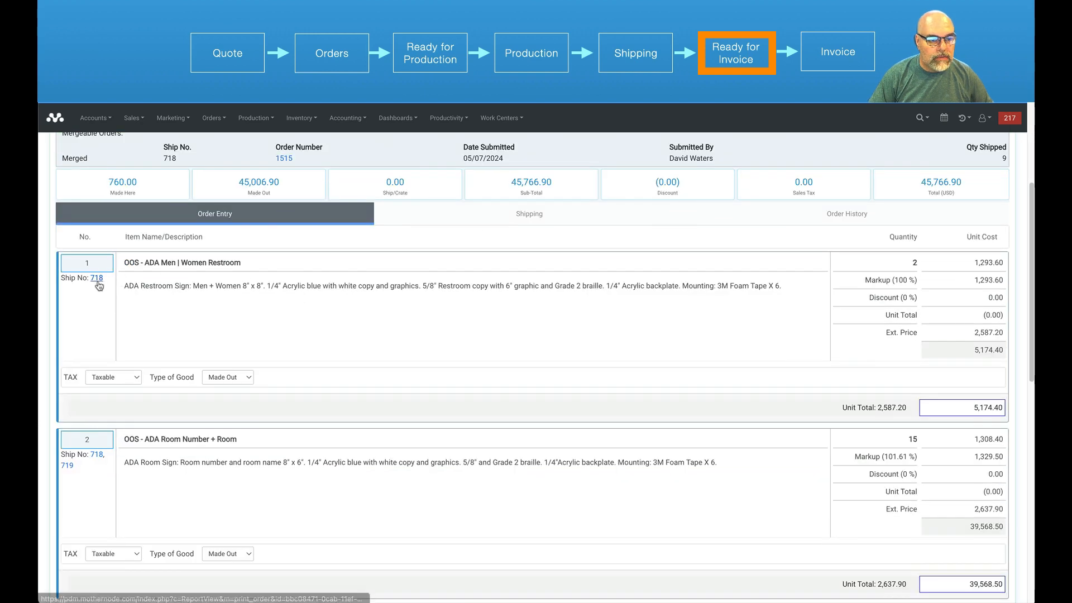
pyautogui.scroll(-1, 89, 380)
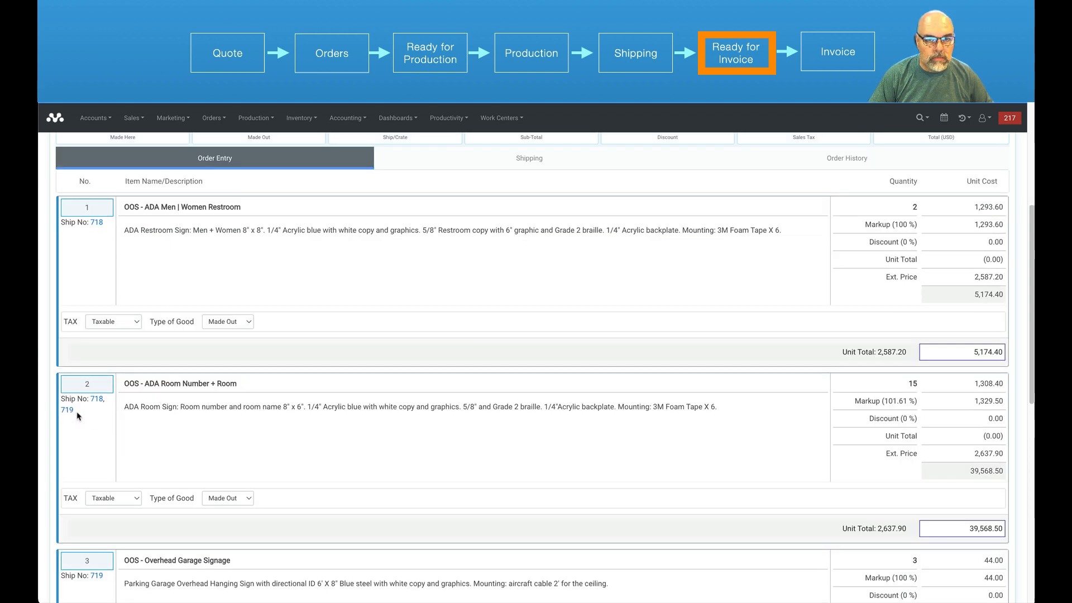
pyautogui.scroll(-2, 78, 416)
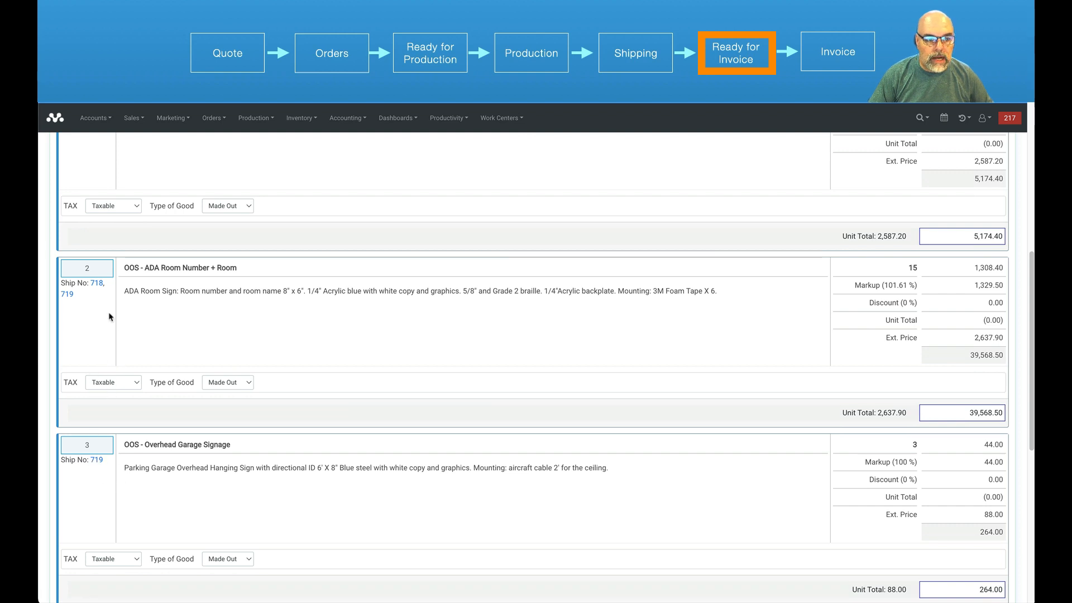
pyautogui.scroll(4, 193, 324)
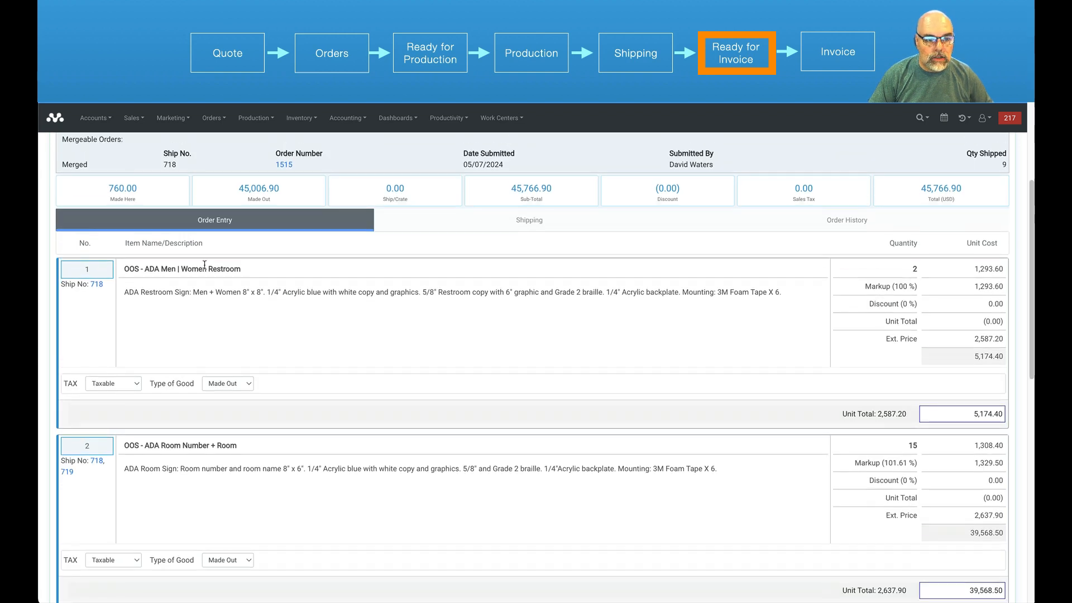
pyautogui.scroll(2, 298, 354)
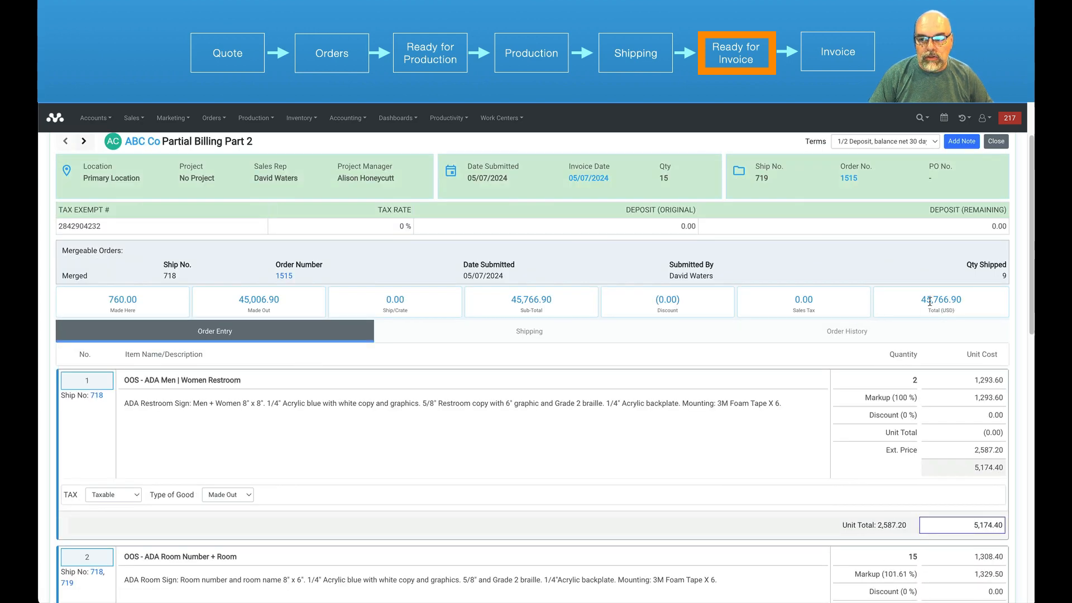
pyautogui.scroll(-10, 757, 366)
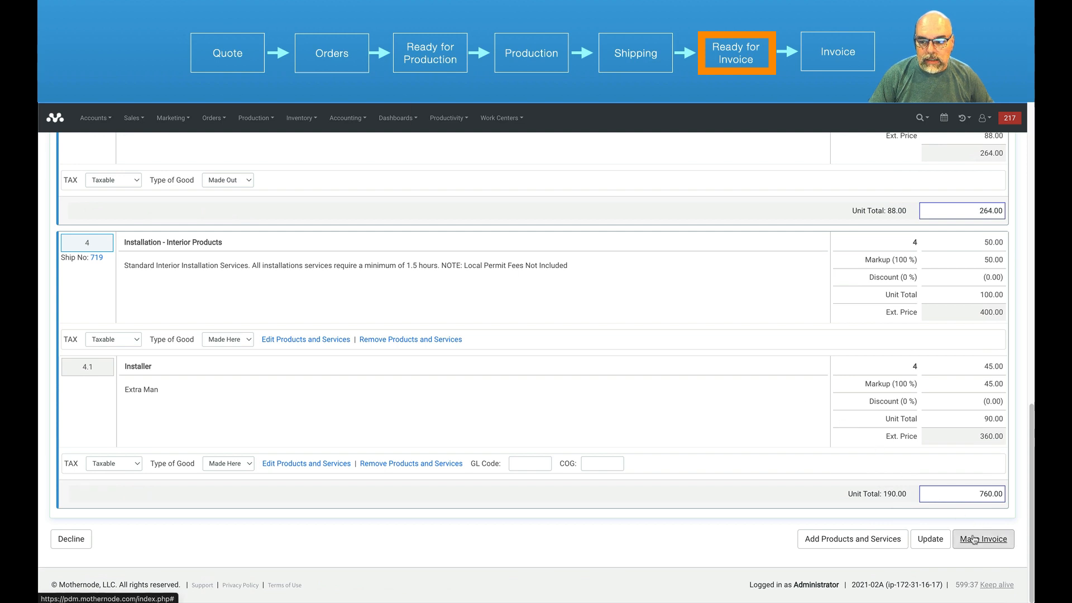
pyautogui.click(978, 540)
pyautogui.click(632, 141)
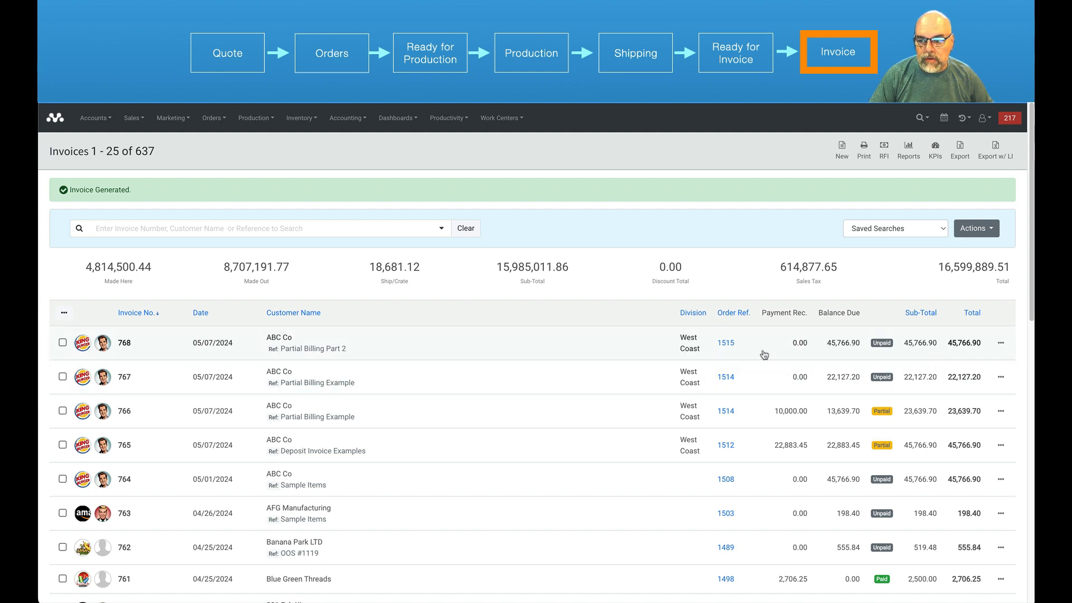
# - Open ABC Co's Partial Billing Part 2 invoice and view its printable version with the default print options
pyautogui.click(373, 340)
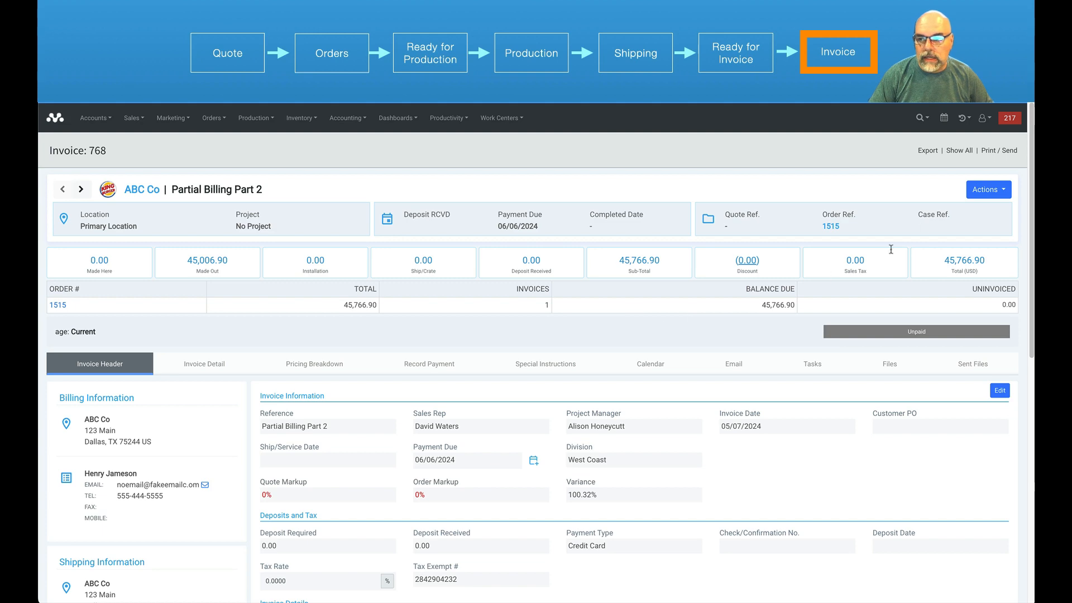
pyautogui.click(991, 152)
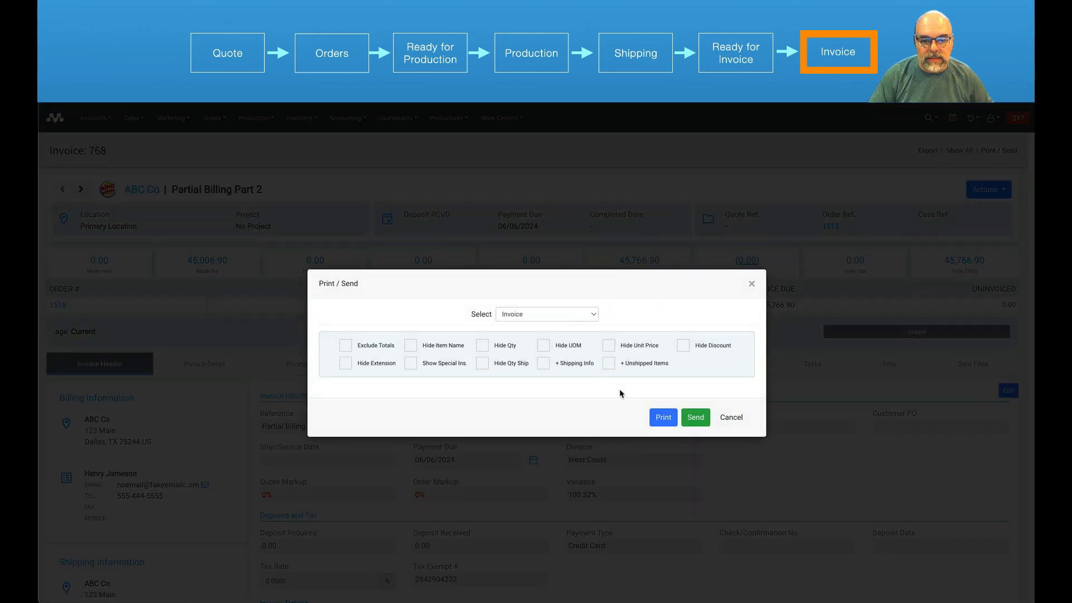
pyautogui.click(661, 421)
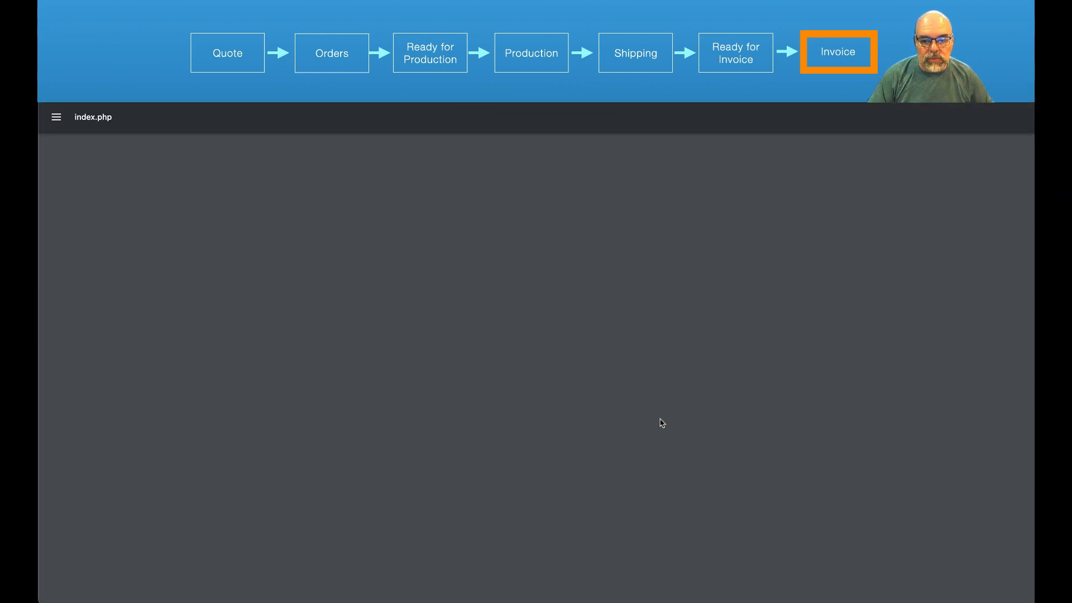
pyautogui.scroll(-2, 612, 401)
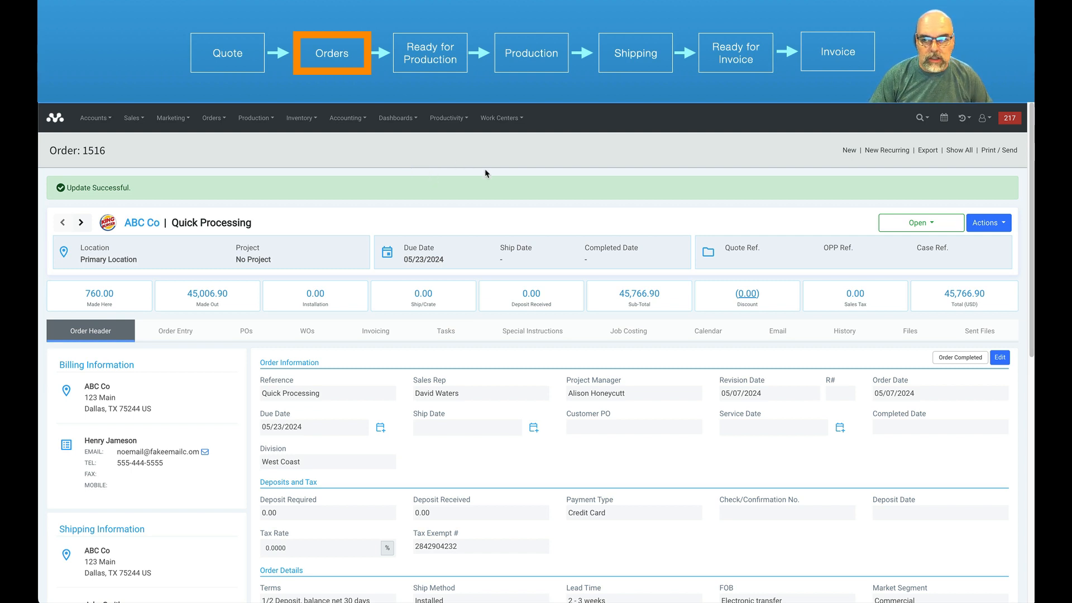
# - Review the line items of ABC Co's Quick Processing order and run Process and Invoice on it
pyautogui.click(176, 331)
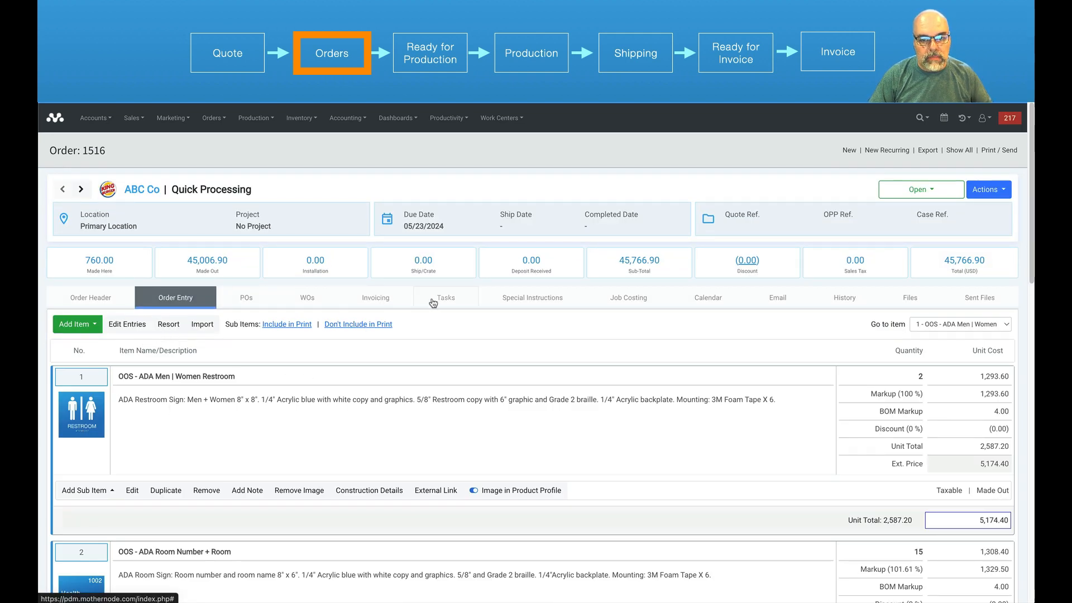
pyautogui.scroll(-10, 457, 389)
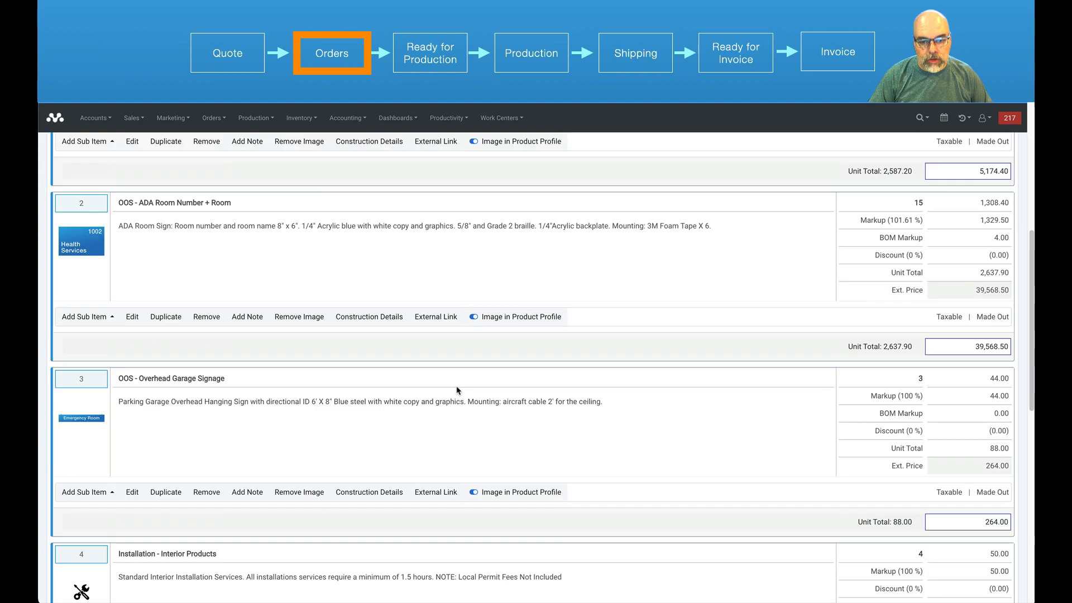
pyautogui.scroll(-5, 457, 389)
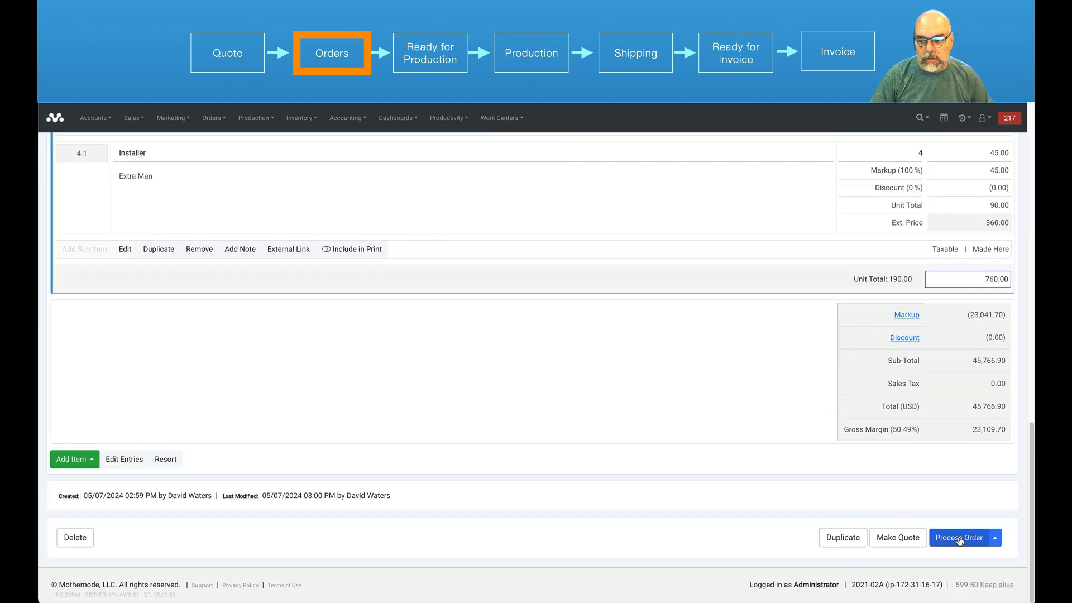
pyautogui.click(995, 539)
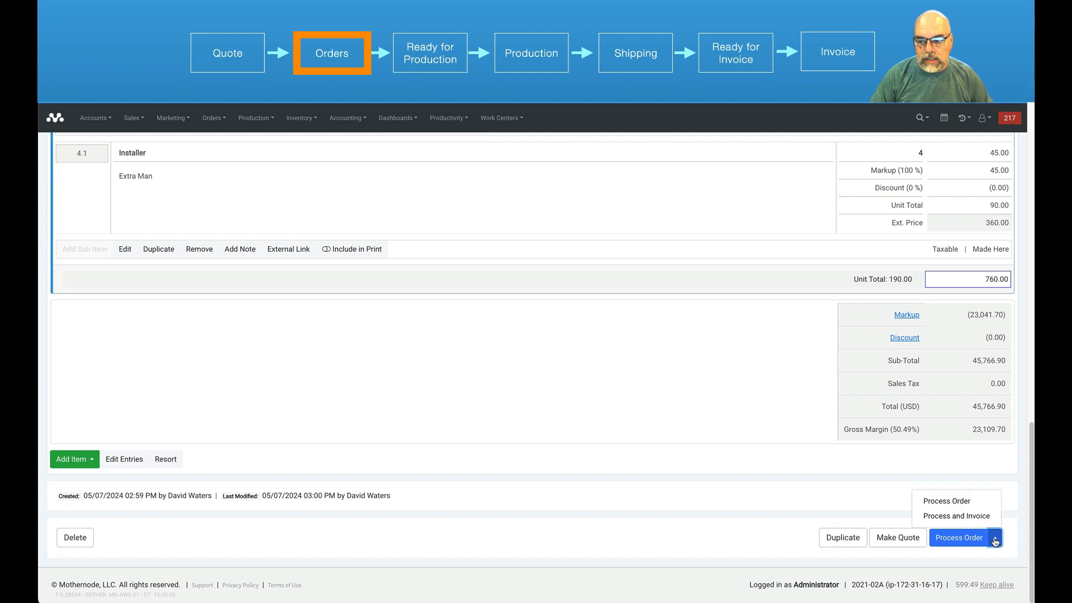
pyautogui.click(938, 518)
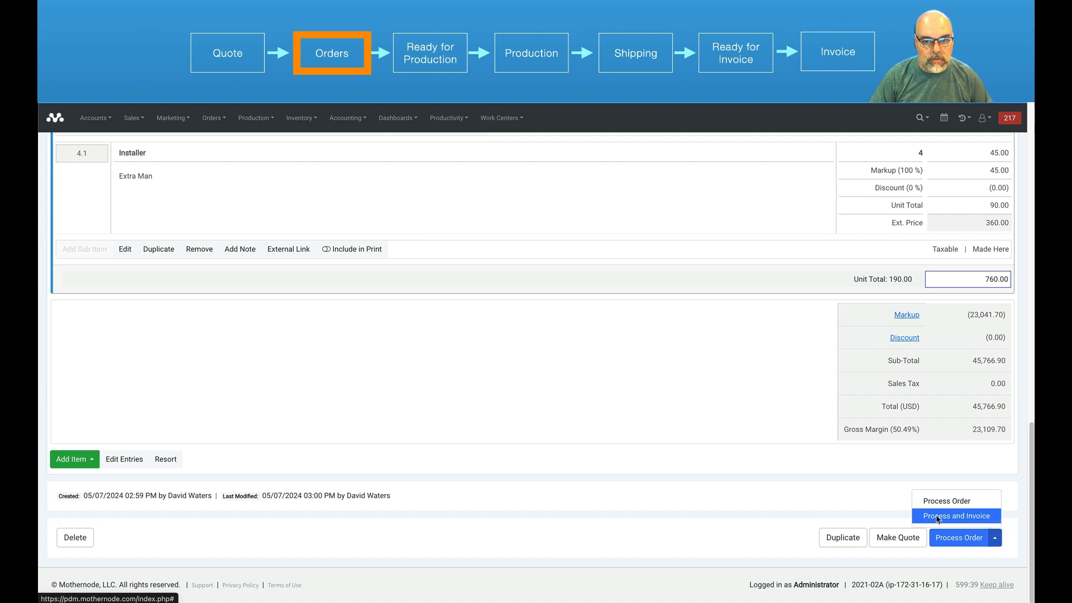
pyautogui.click(563, 389)
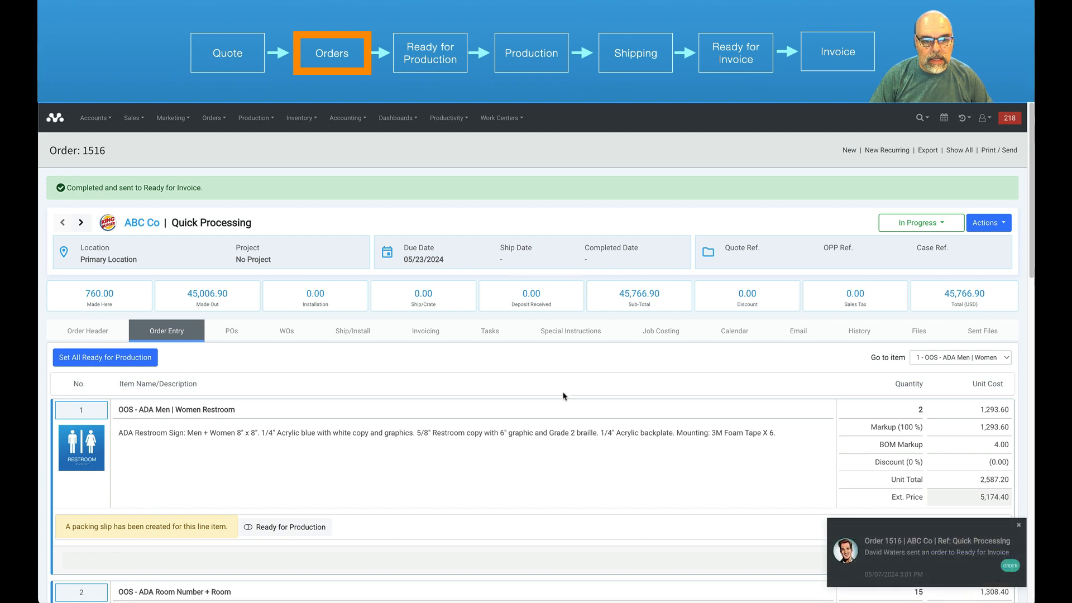
# - Check the shipping status of the Quick Processing order's items and look for the order in the Ready for Invoice list
pyautogui.click(357, 335)
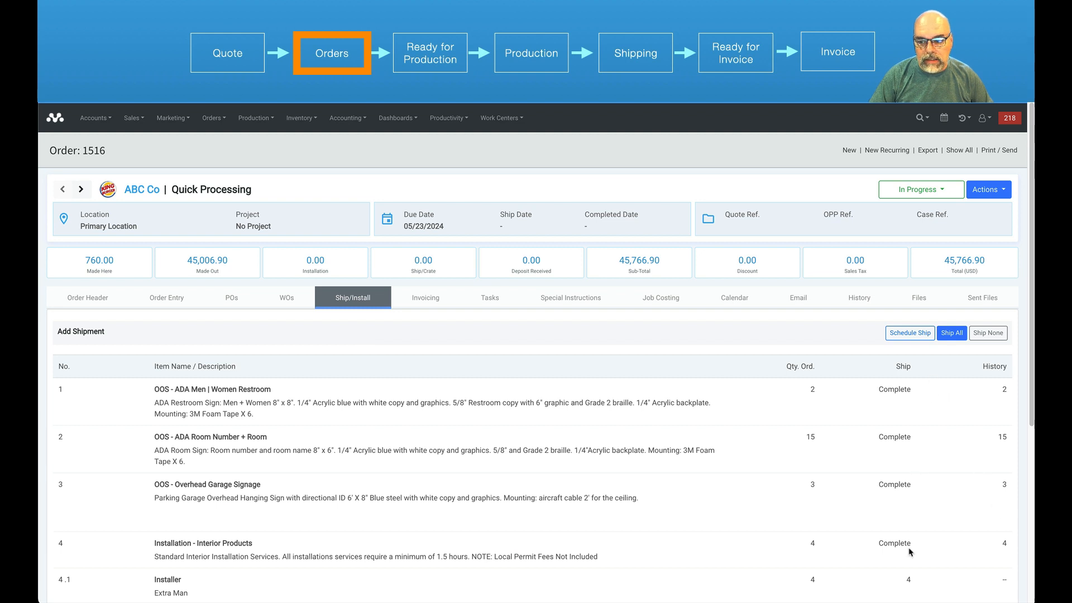
pyautogui.click(346, 119)
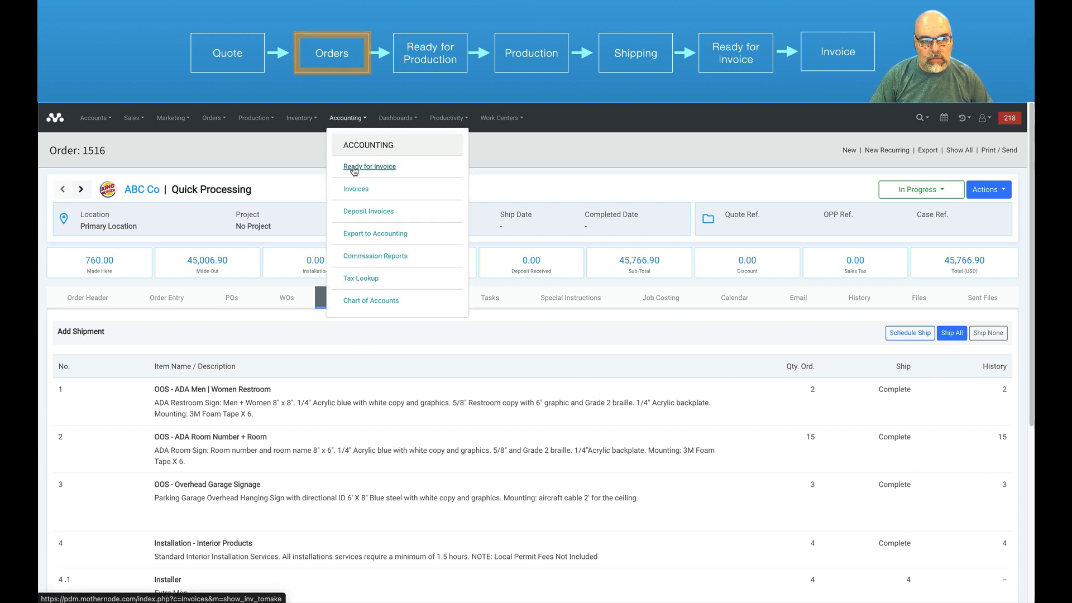
pyautogui.click(354, 162)
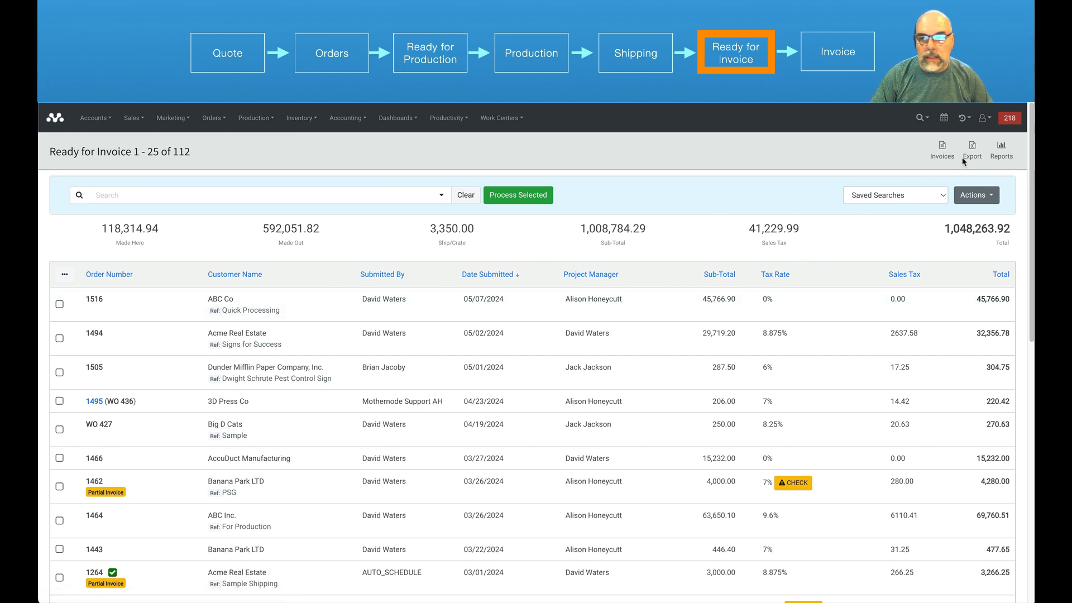
# - Reopen ABC Co's Quick Processing order from the recently viewed records and review its shipment history
pyautogui.click(962, 118)
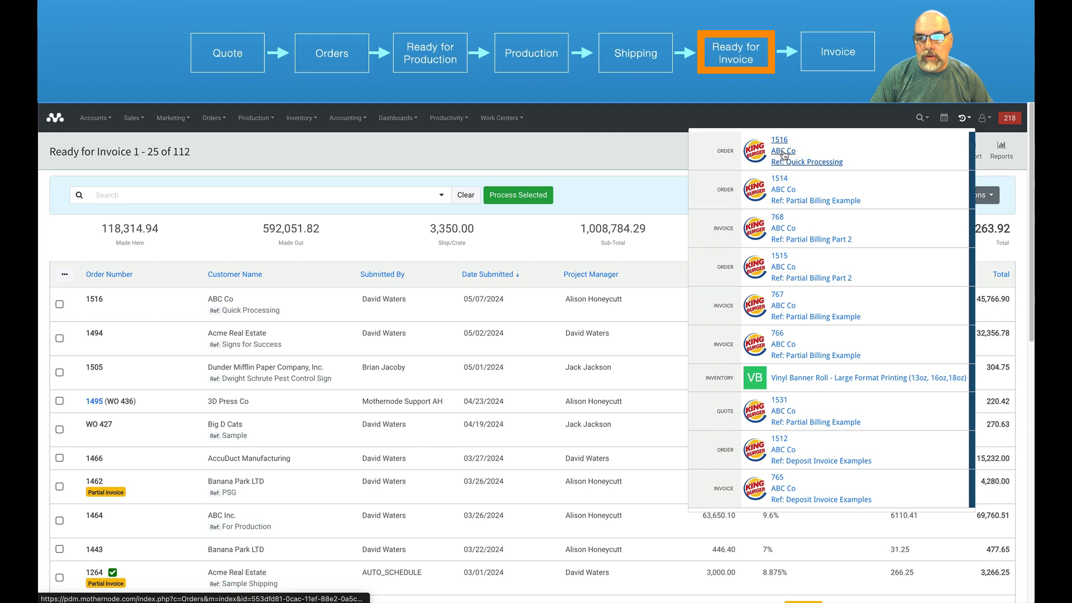
pyautogui.click(784, 154)
pyautogui.scroll(-5, 484, 334)
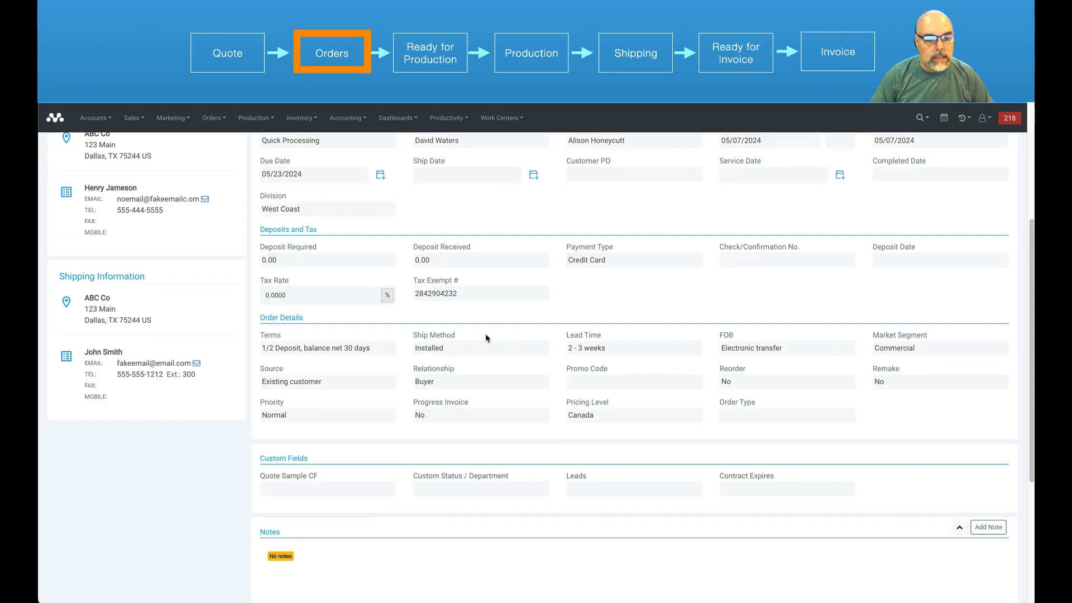
pyautogui.scroll(3, 484, 333)
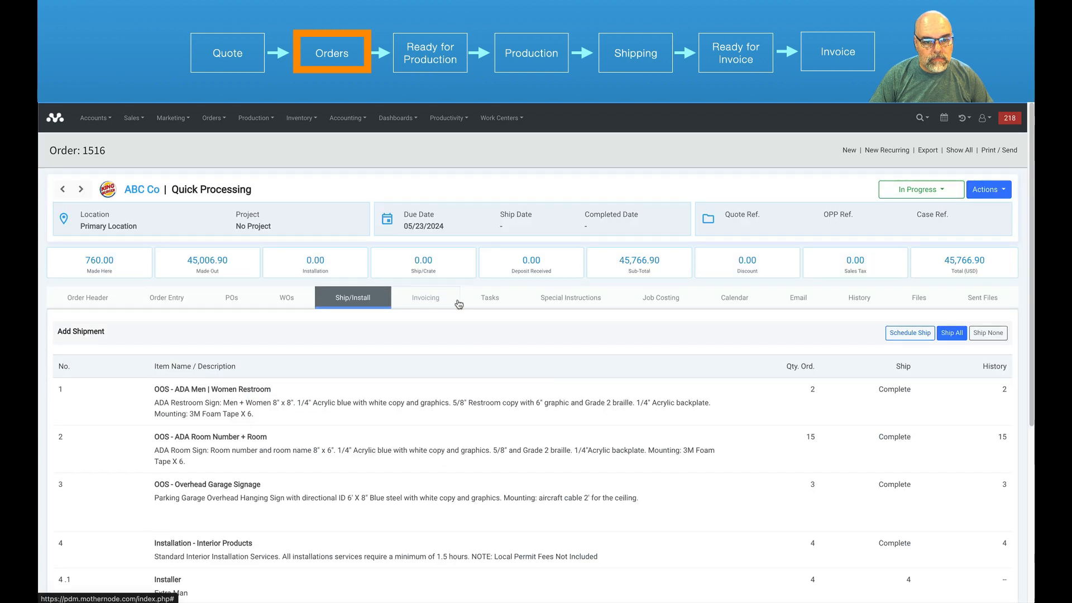
pyautogui.scroll(-4, 458, 303)
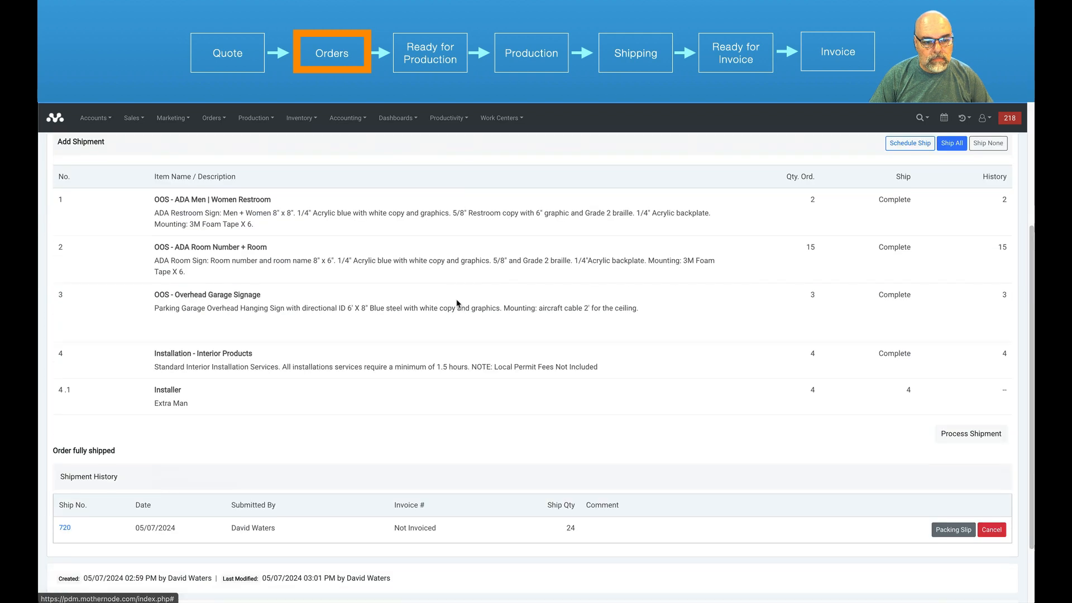
pyautogui.scroll(-2, 358, 368)
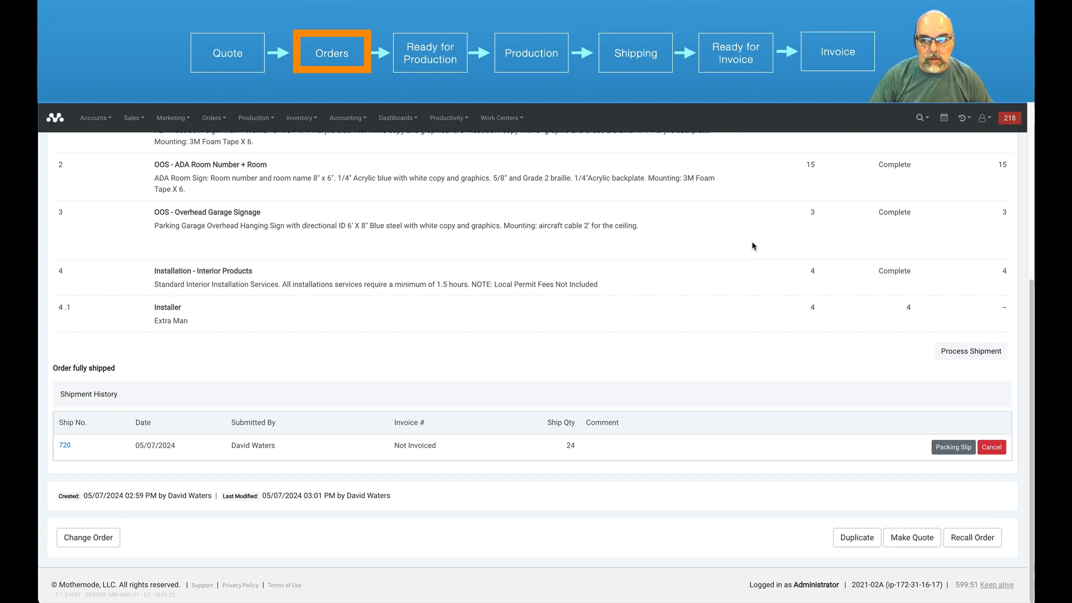
pyautogui.scroll(1, 776, 335)
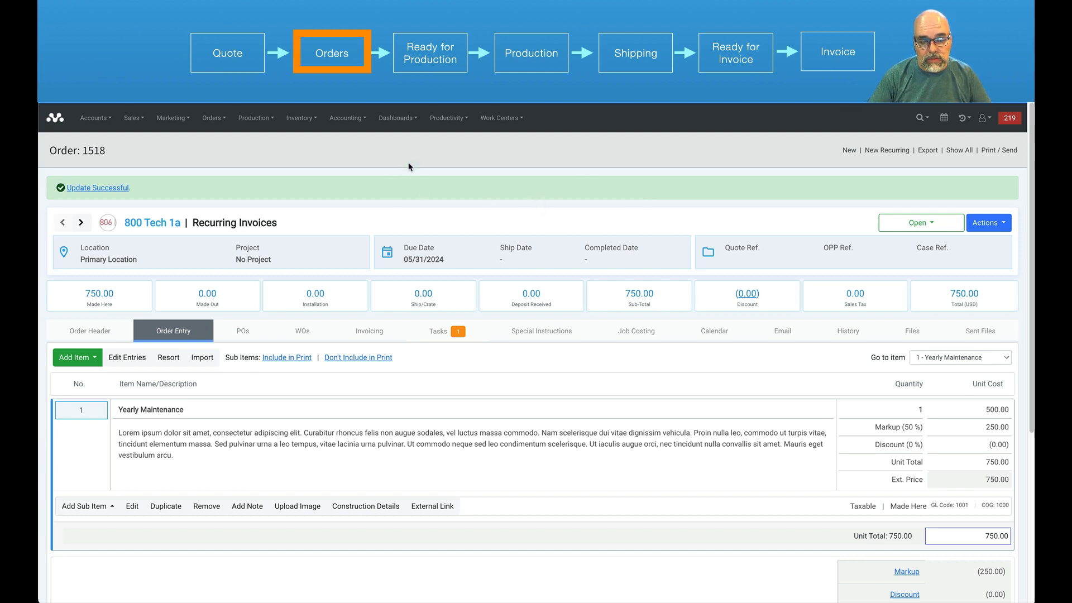
# - Create a recurring order from 800 Tech 1a's Recurring Invoices order, including the Yearly Maintenance item
pyautogui.click(878, 156)
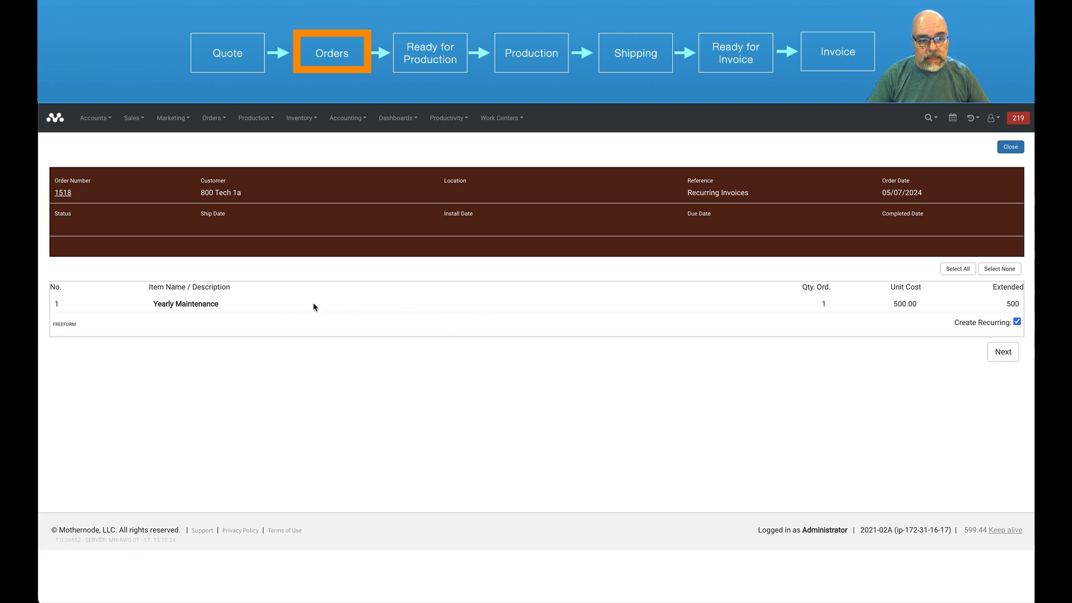
pyautogui.click(1003, 353)
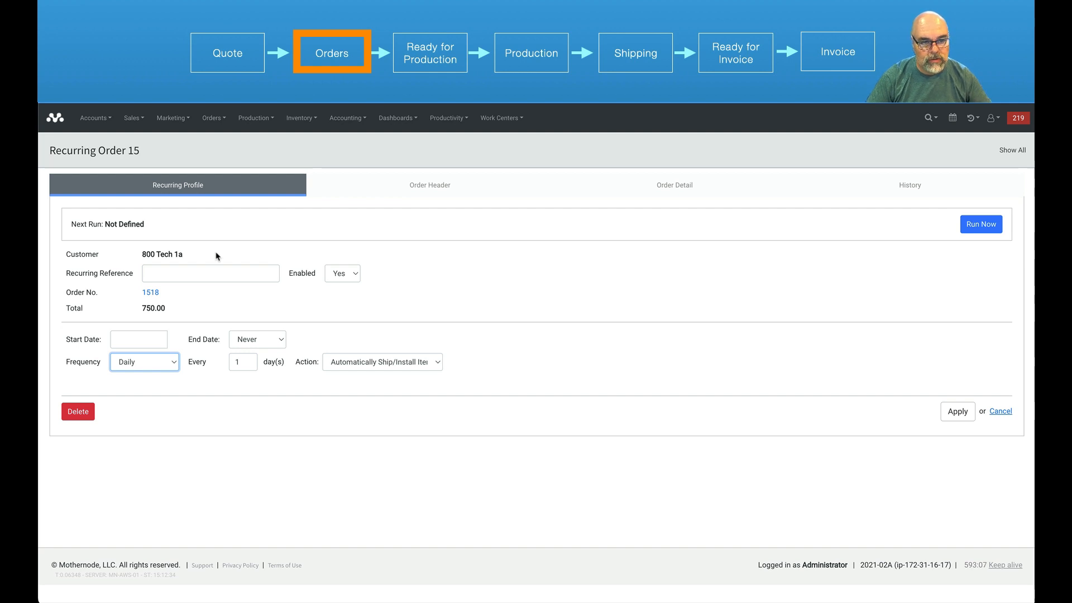
# - Review the order header, order detail and run history of 800 Tech 1a's recurring order
pyautogui.click(419, 272)
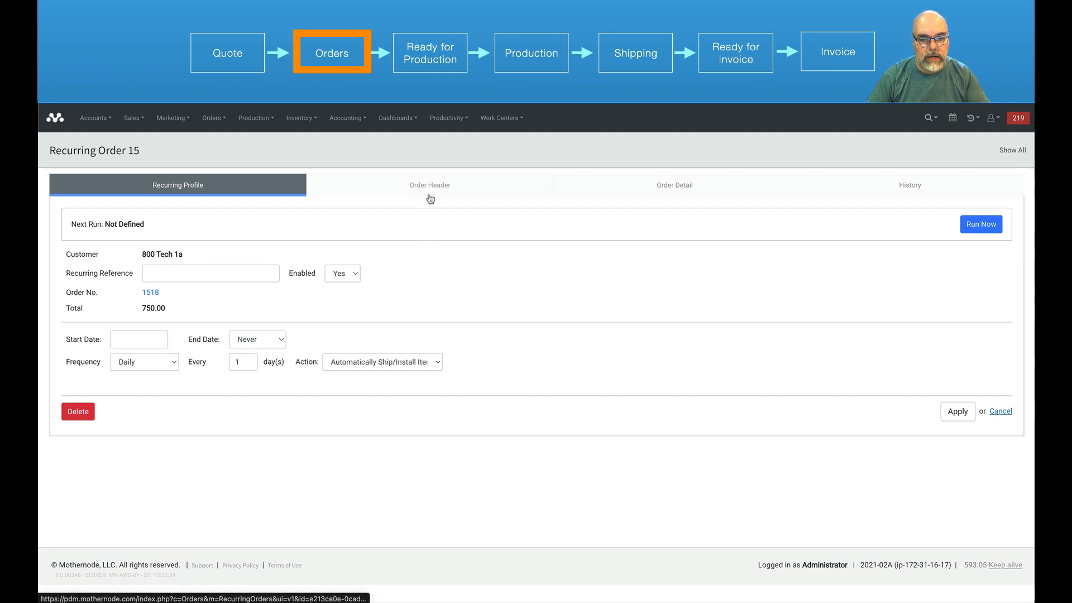
pyautogui.click(430, 193)
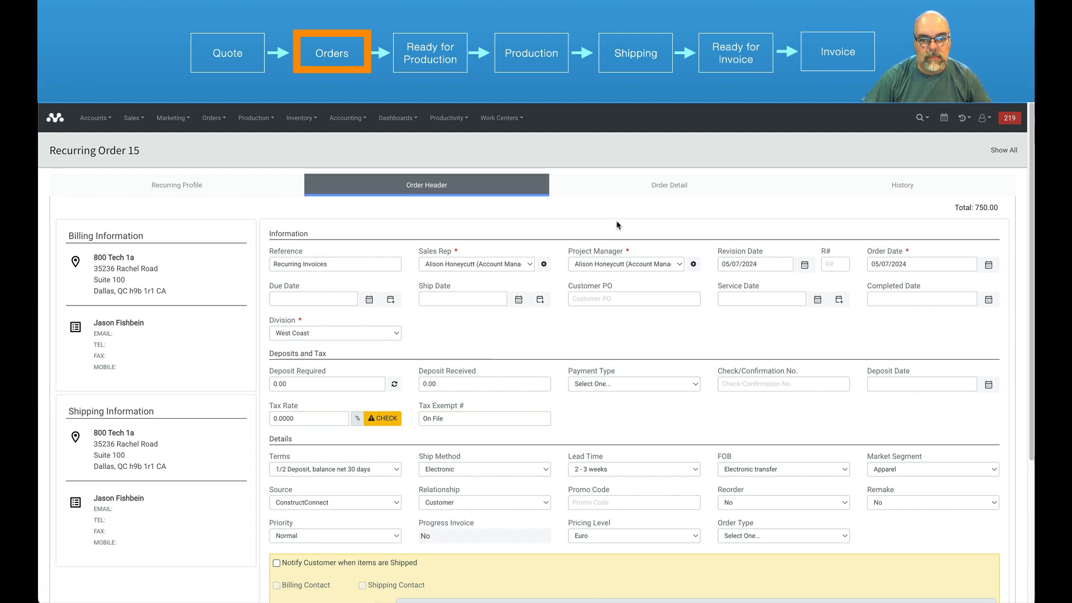
pyautogui.click(587, 192)
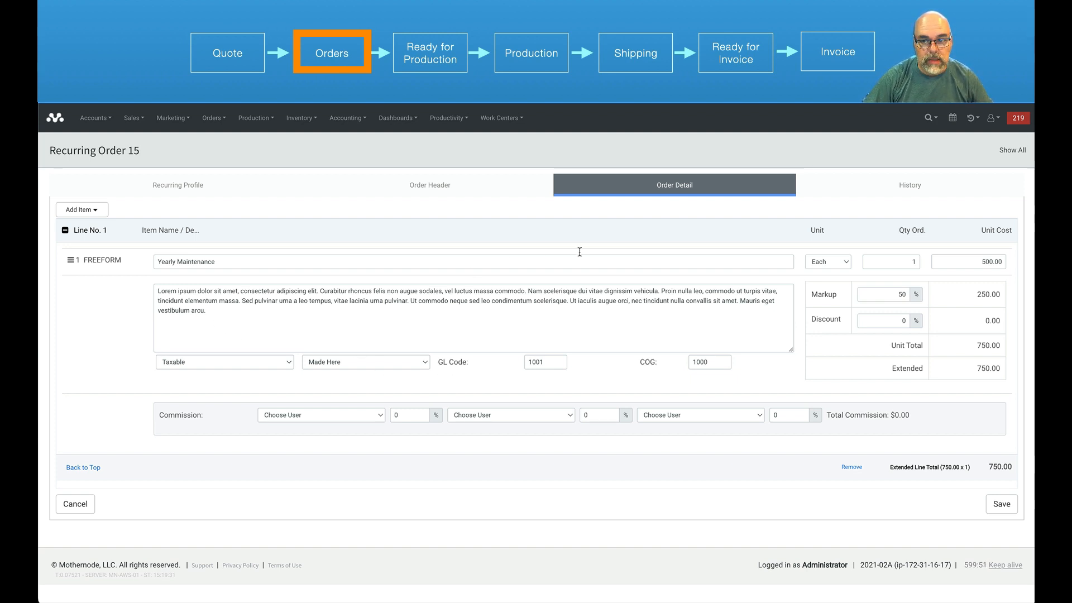
pyautogui.click(867, 184)
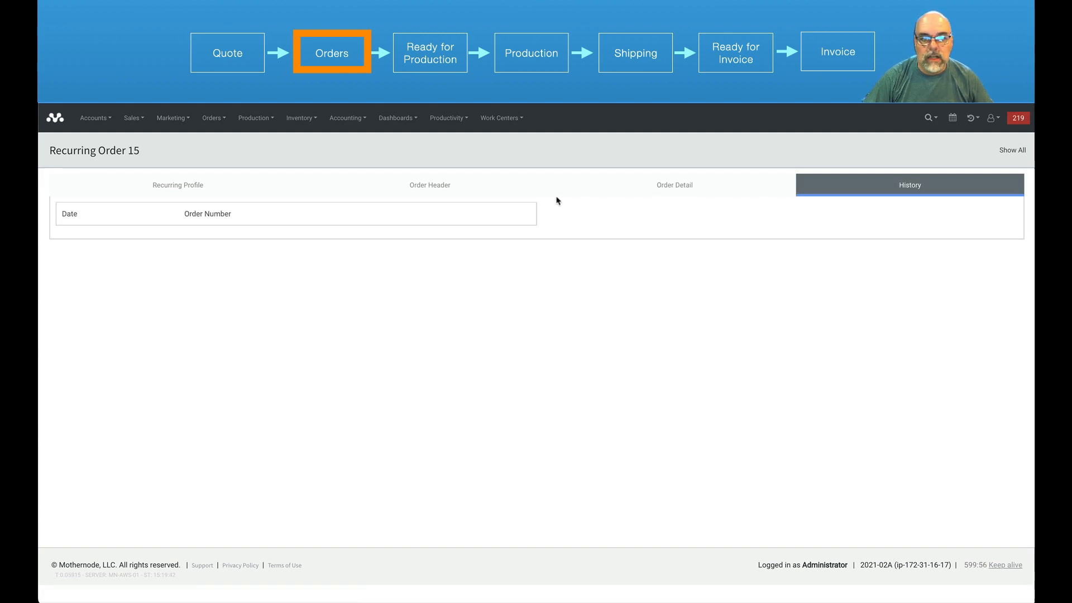
# - In the recurring profile, set the reference to Annual Maintenance, with a start date of 05/31/2024 and an end date of Never
pyautogui.click(147, 192)
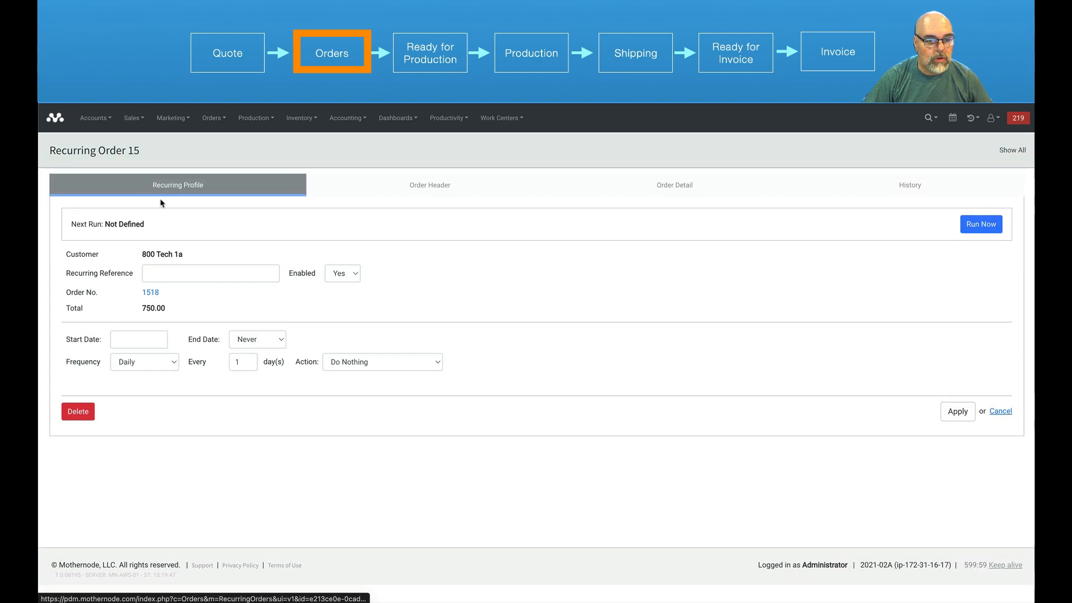
pyautogui.click(170, 279)
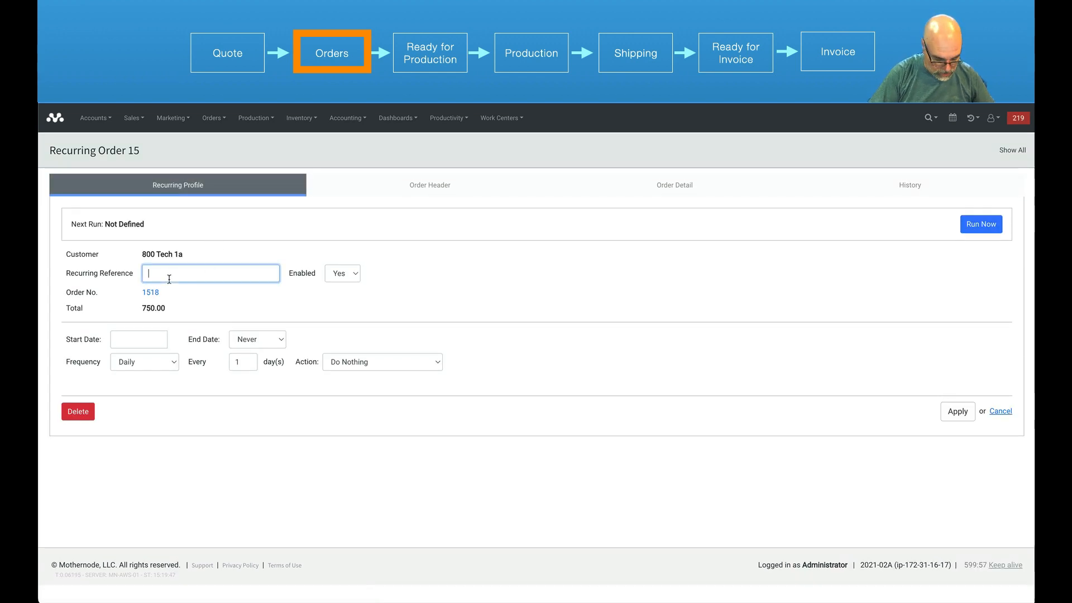
pyautogui.write('Annual Maintenance')
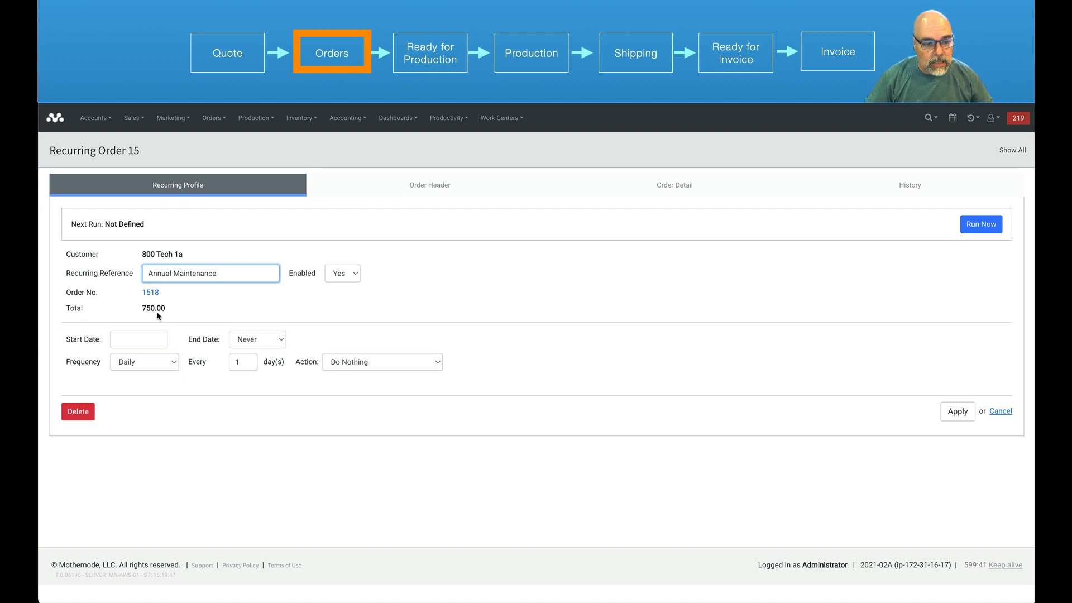
pyautogui.click(154, 343)
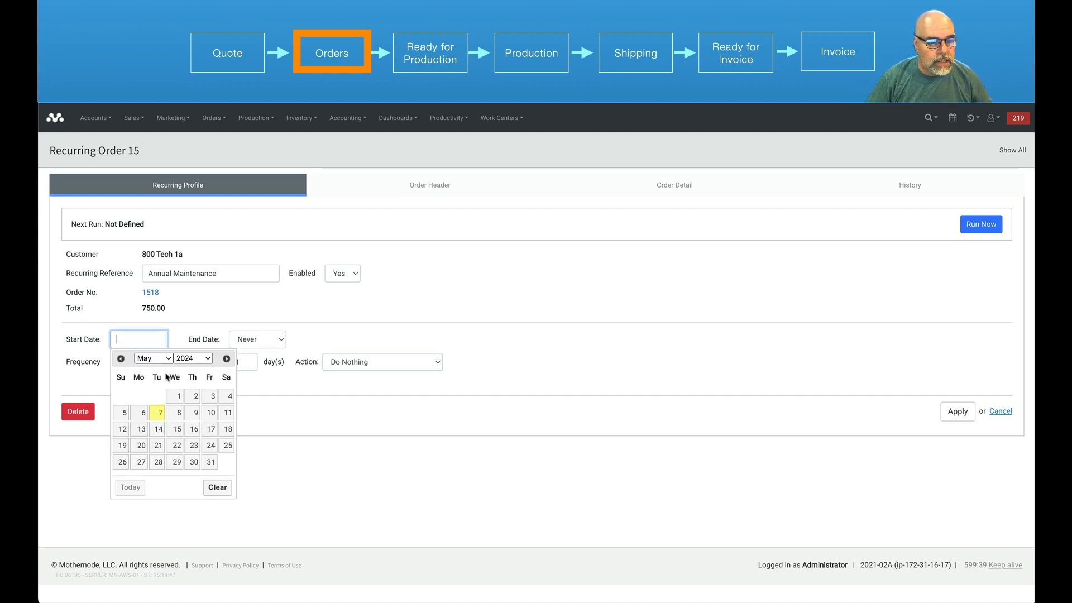
pyautogui.click(211, 461)
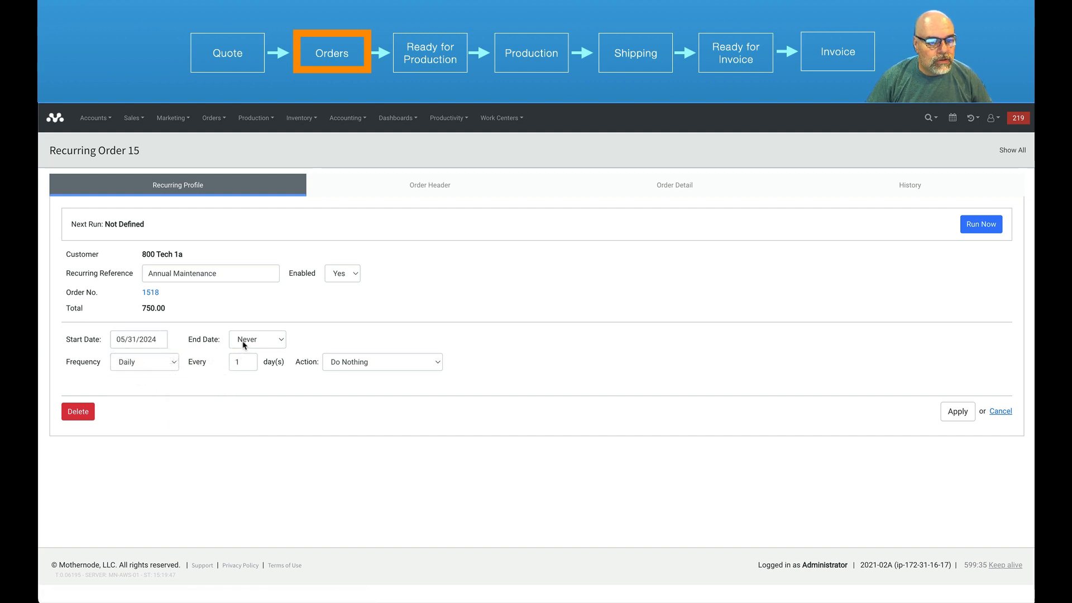
pyautogui.click(260, 344)
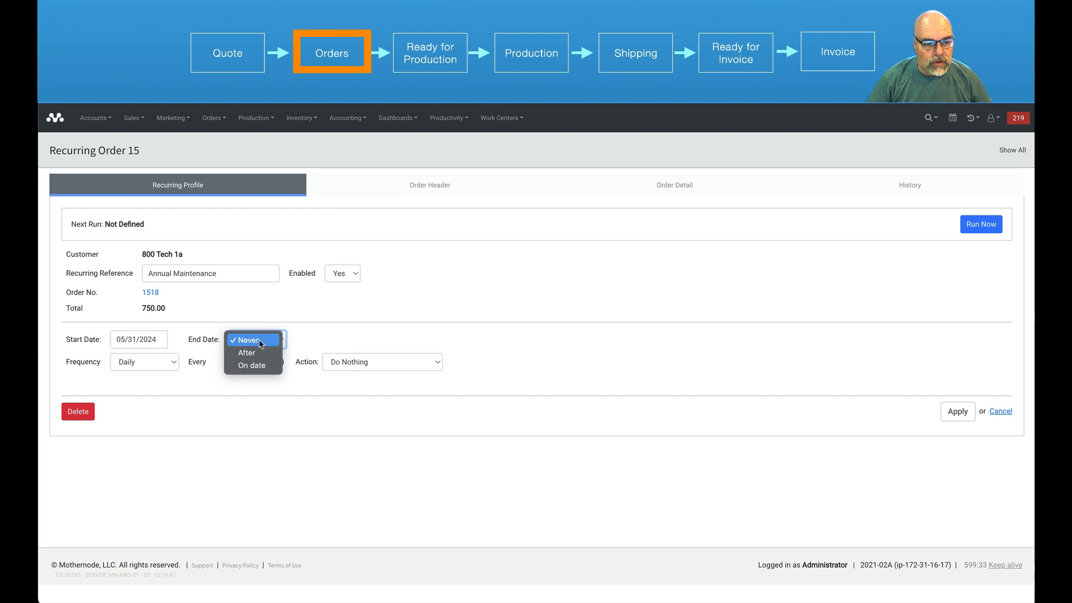
pyautogui.click(261, 342)
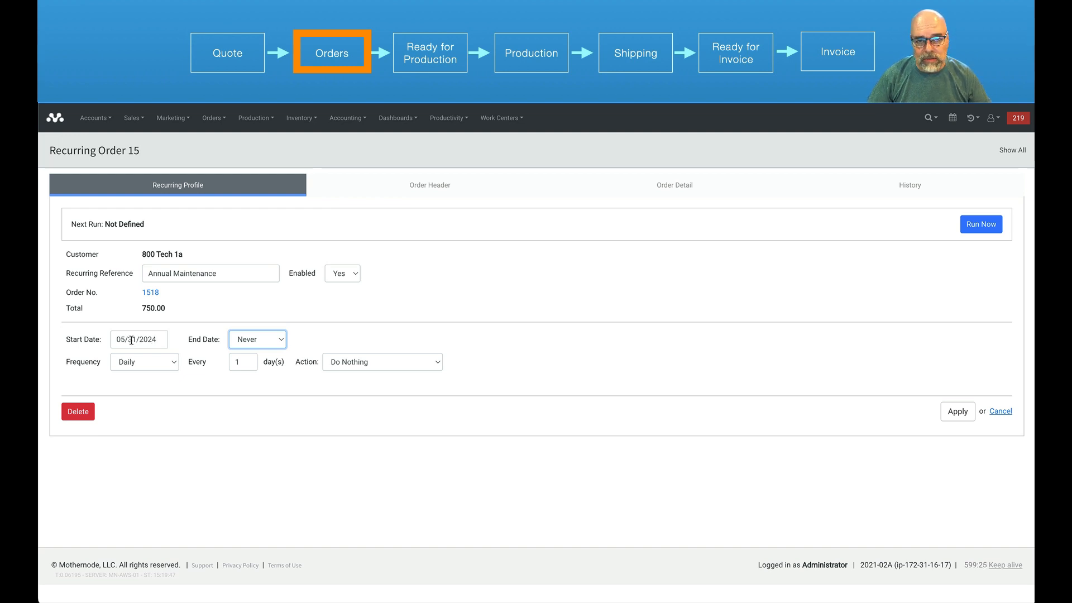
# - Set the recurring order's frequency to Yearly and its action to automatically ship/install items
pyautogui.click(156, 365)
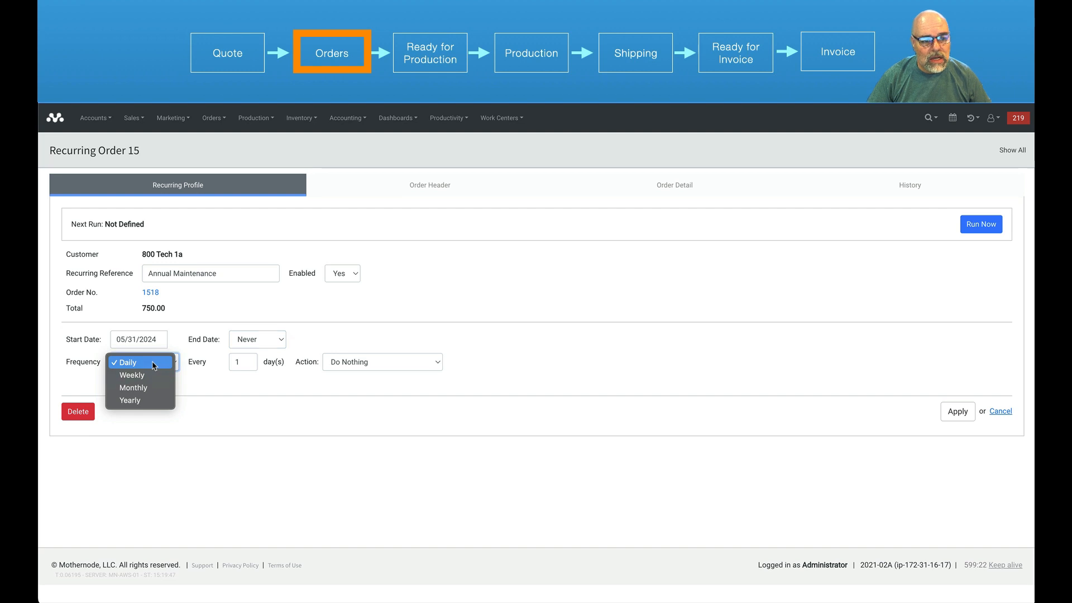
pyautogui.click(154, 399)
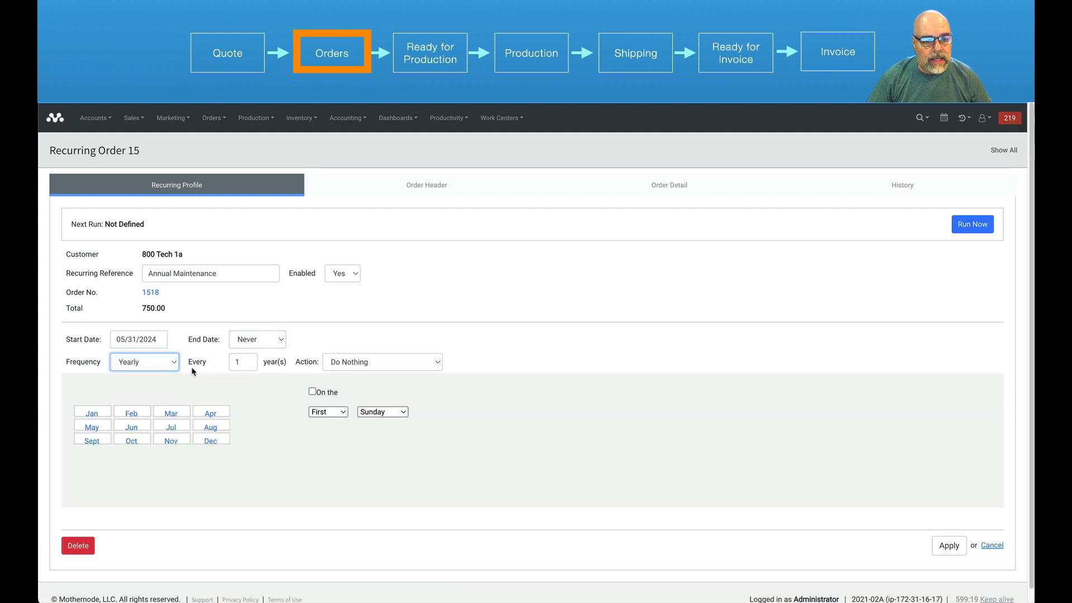
pyautogui.click(335, 368)
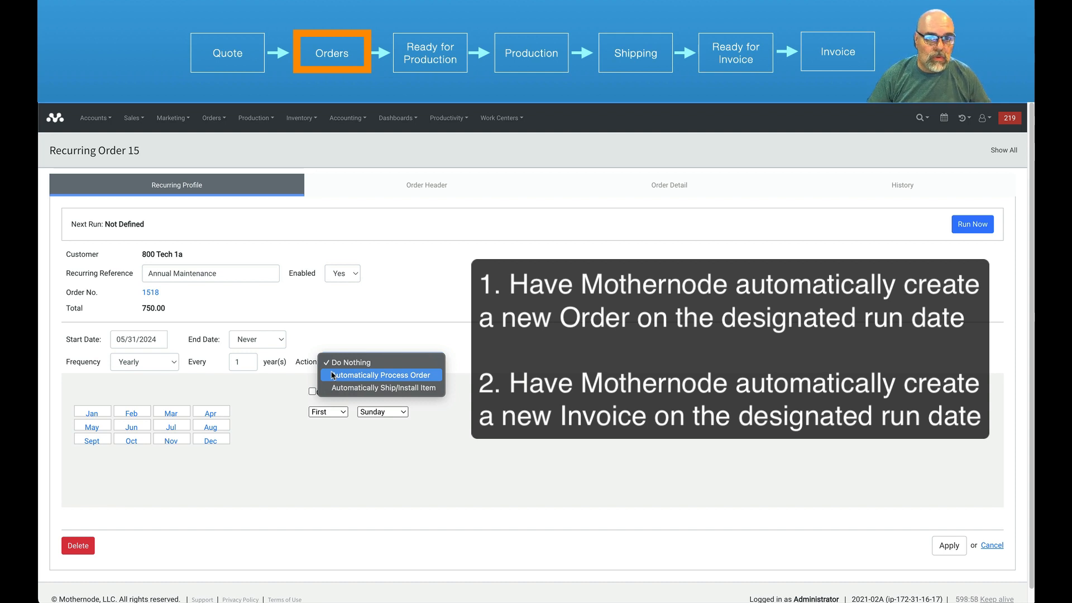
pyautogui.click(354, 393)
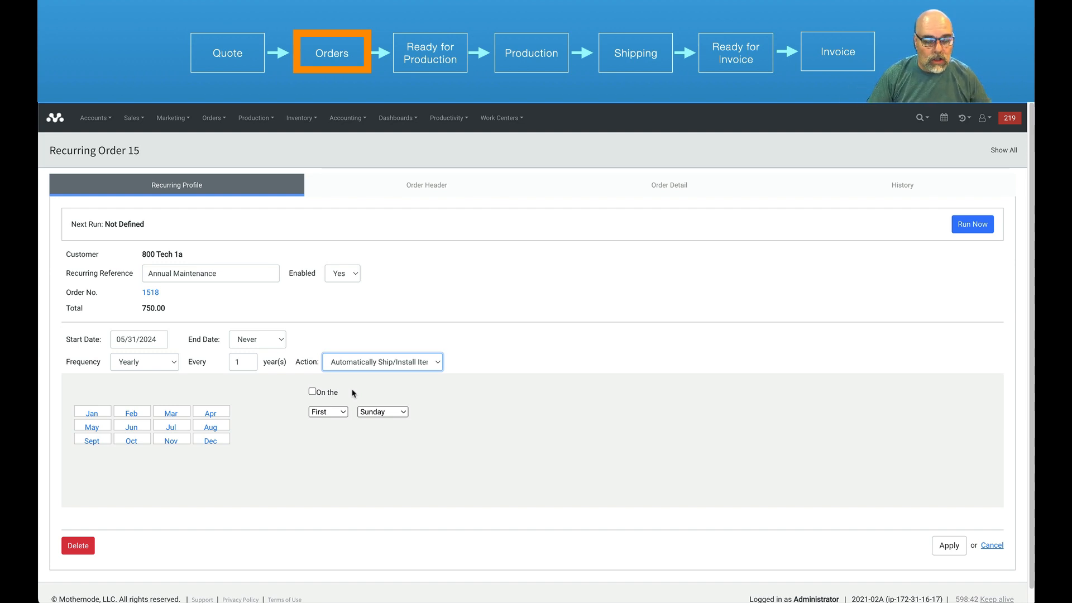
pyautogui.click(271, 396)
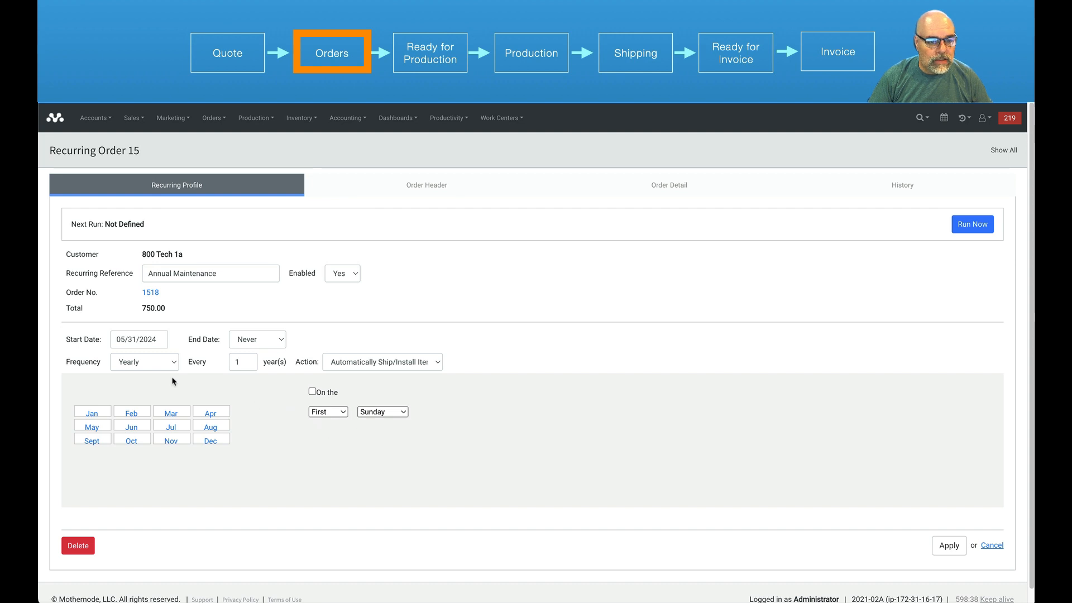
# - Try the Daily, Weekly and Monthly frequencies to compare their scheduling options, and switch back to Yearly
pyautogui.click(143, 364)
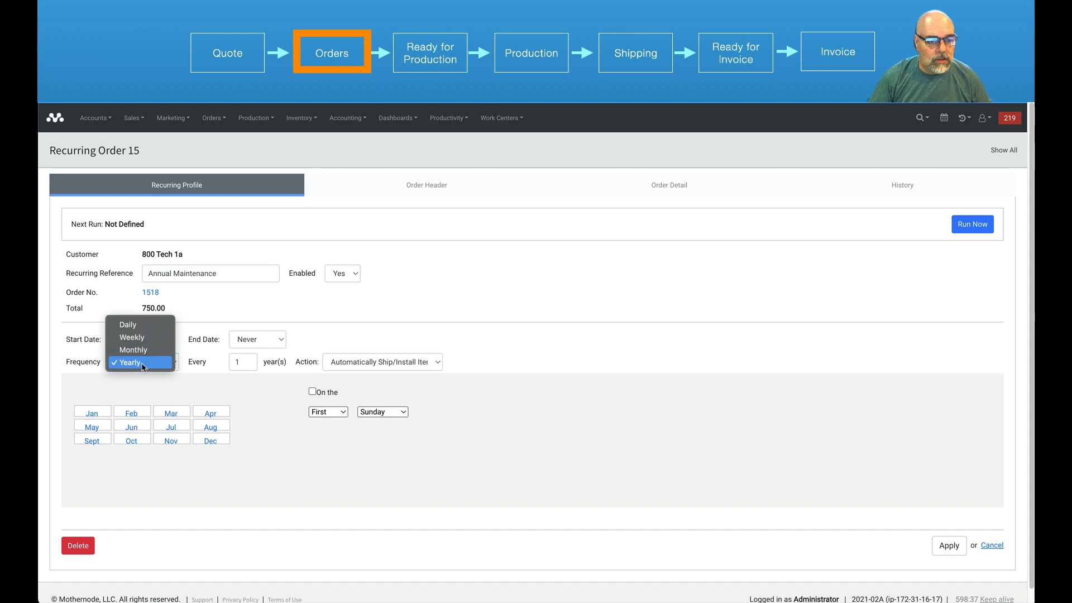
pyautogui.click(139, 325)
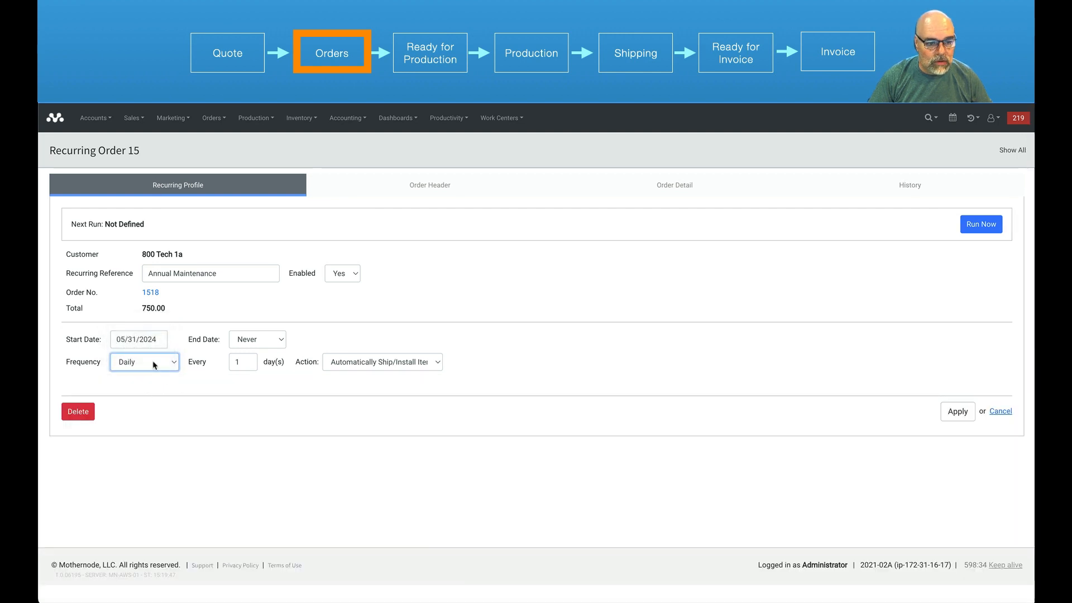
pyautogui.click(154, 364)
pyautogui.click(160, 376)
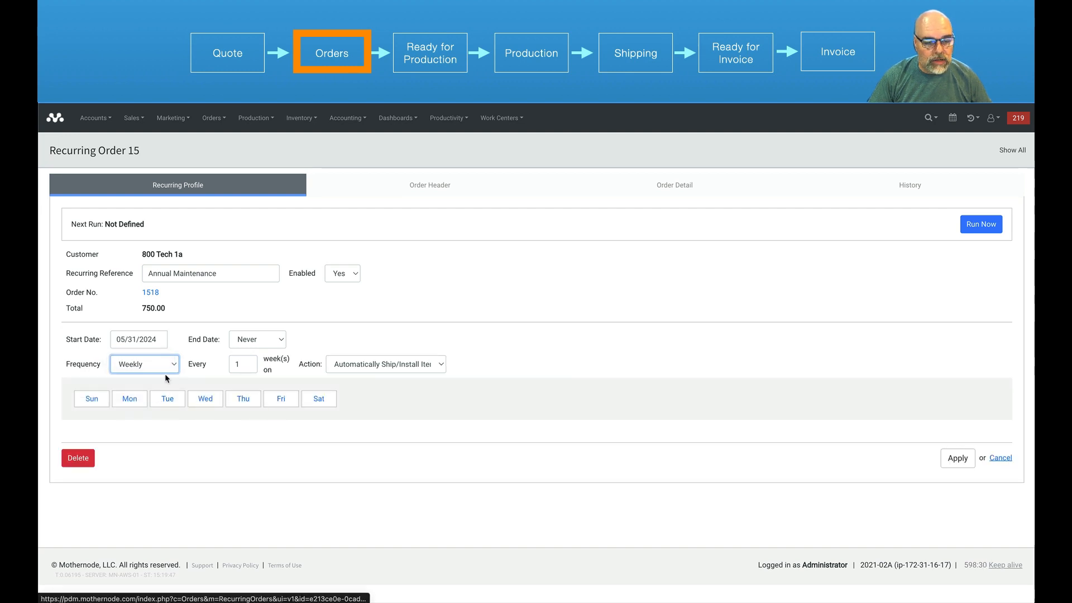
pyautogui.click(138, 368)
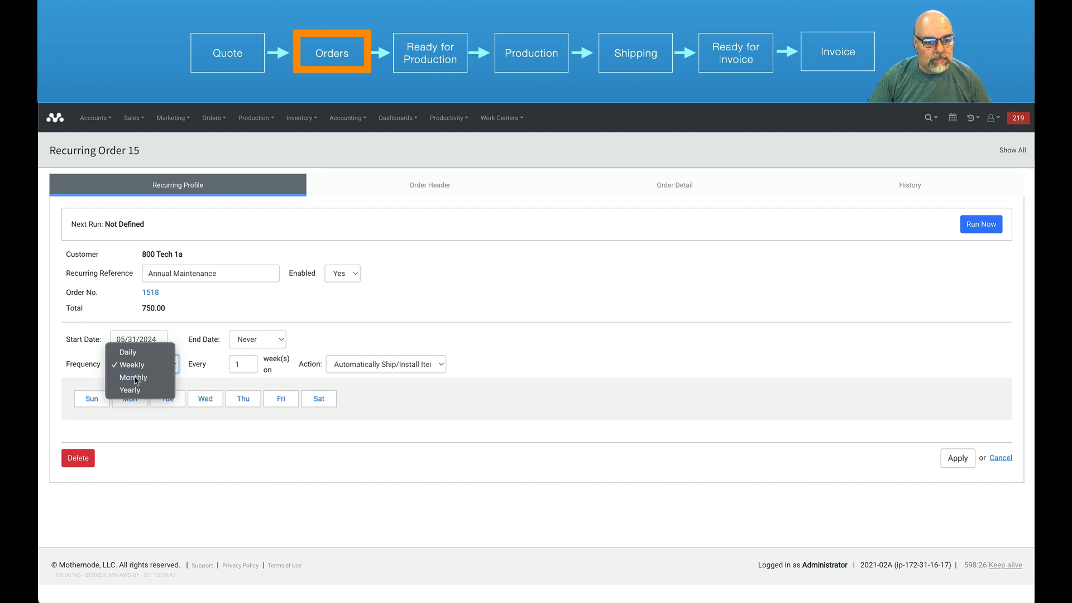
pyautogui.click(135, 378)
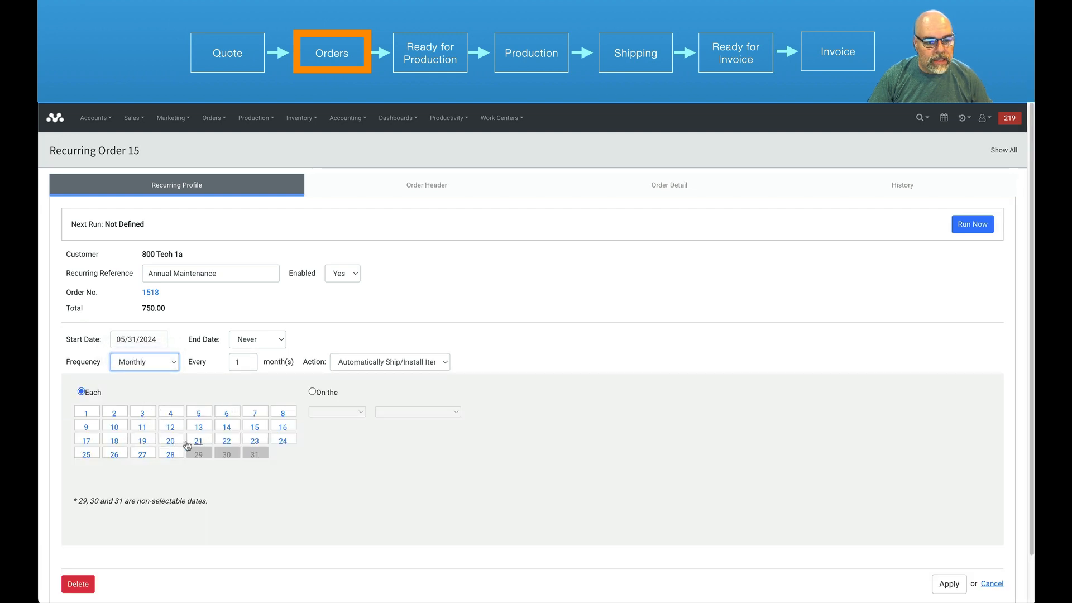
pyautogui.click(151, 368)
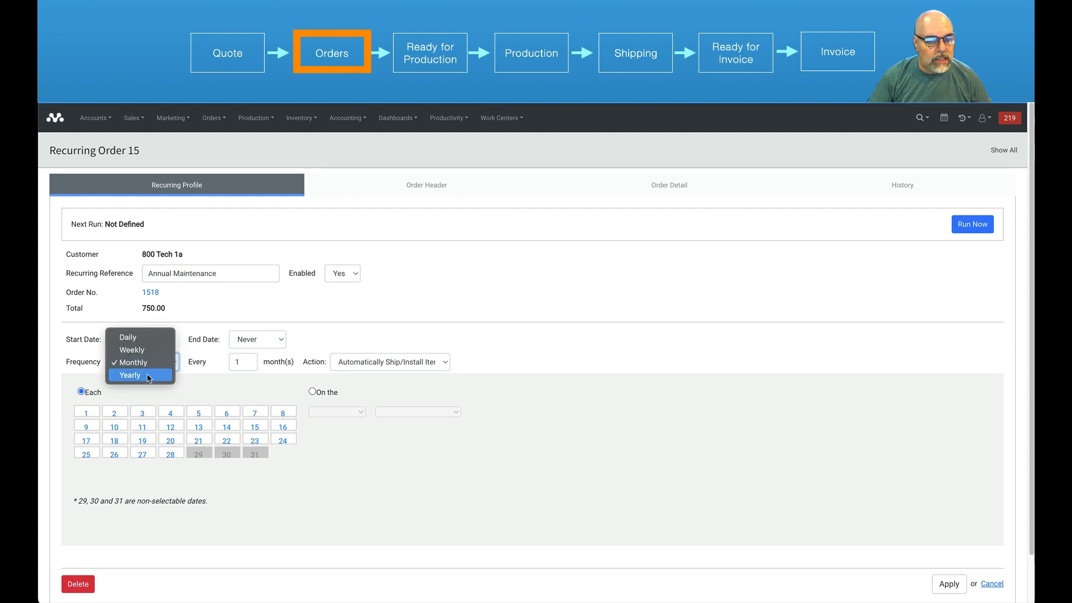
pyautogui.click(149, 378)
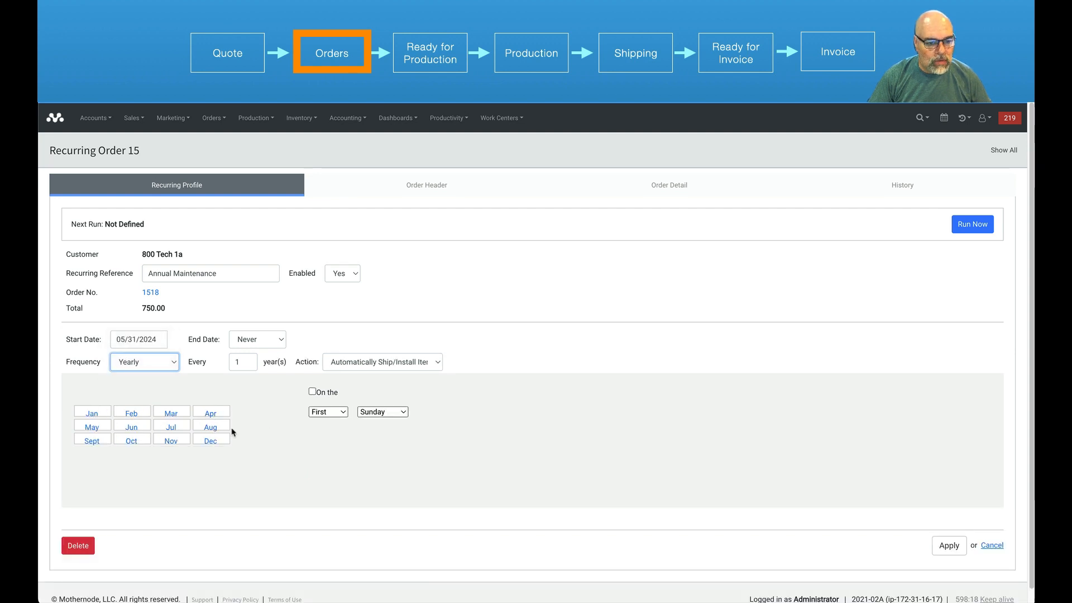
# - Schedule the yearly run for the first day of January and apply the recurring profile
pyautogui.click(89, 414)
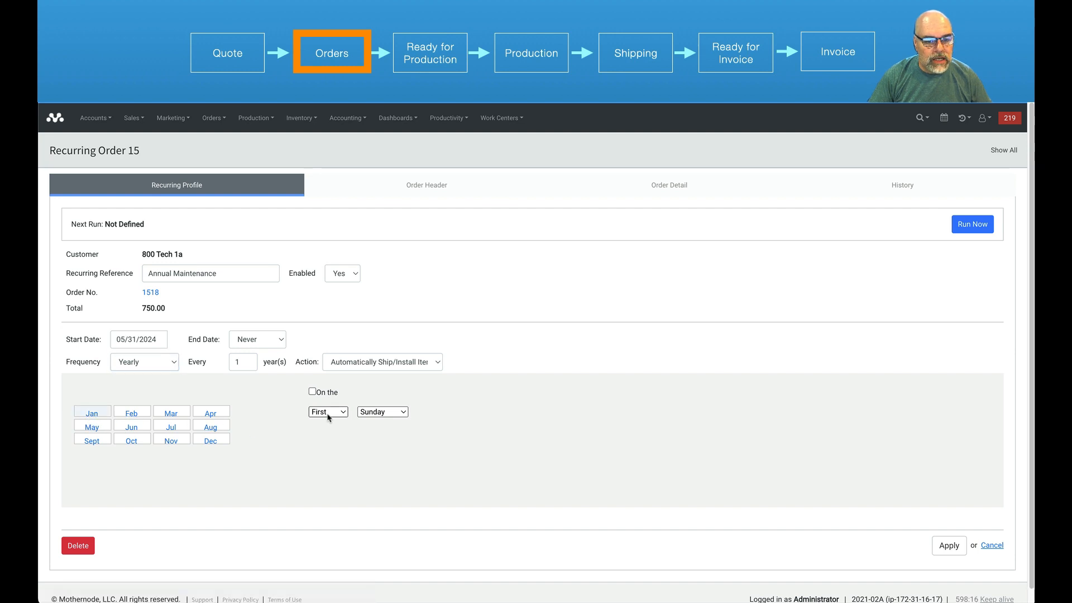
pyautogui.click(386, 414)
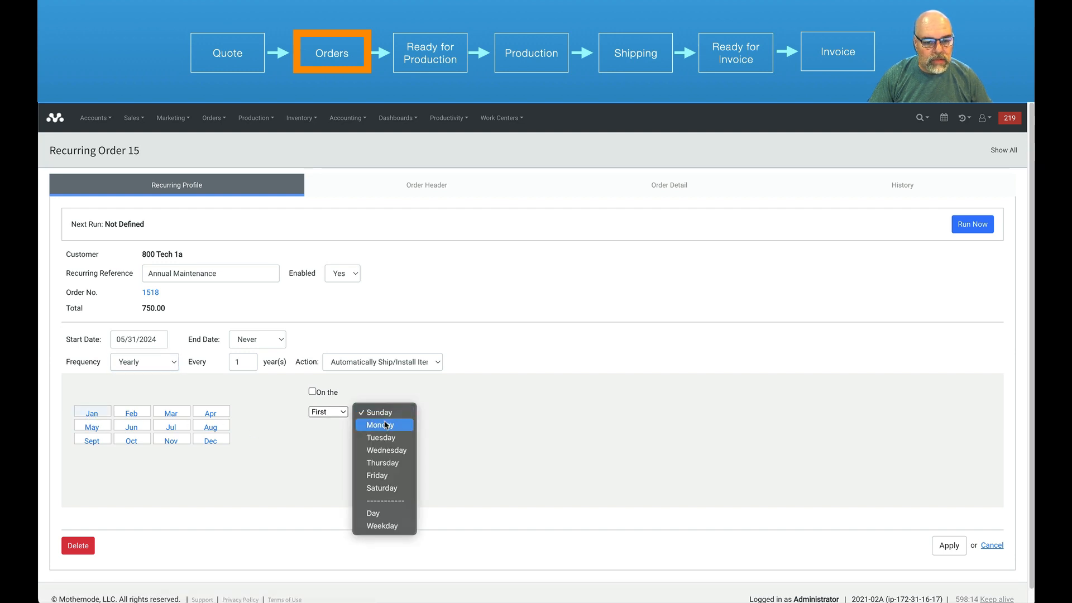
pyautogui.click(372, 513)
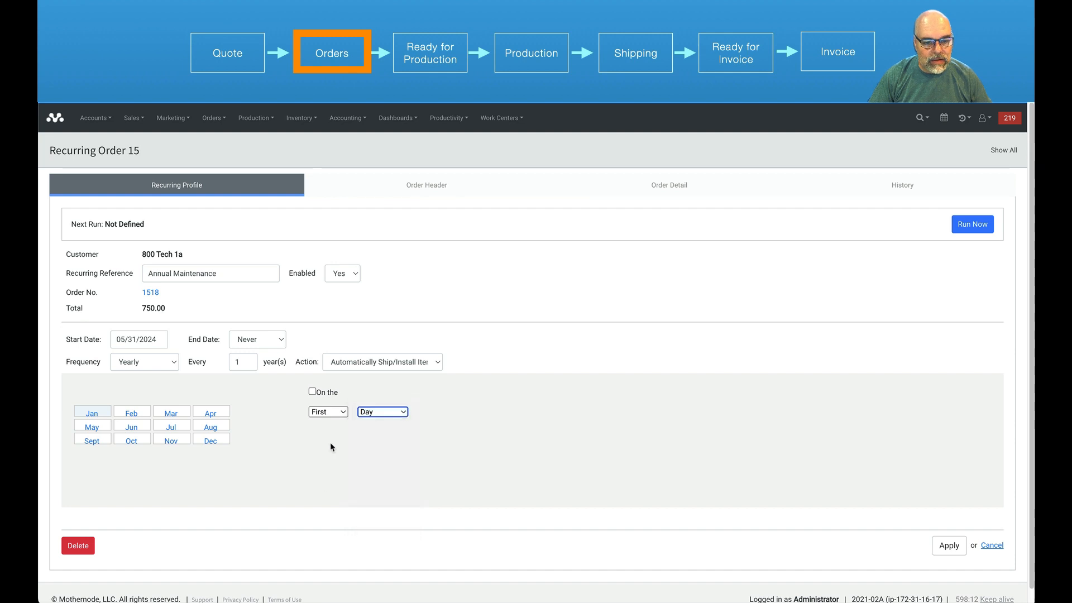
pyautogui.click(312, 391)
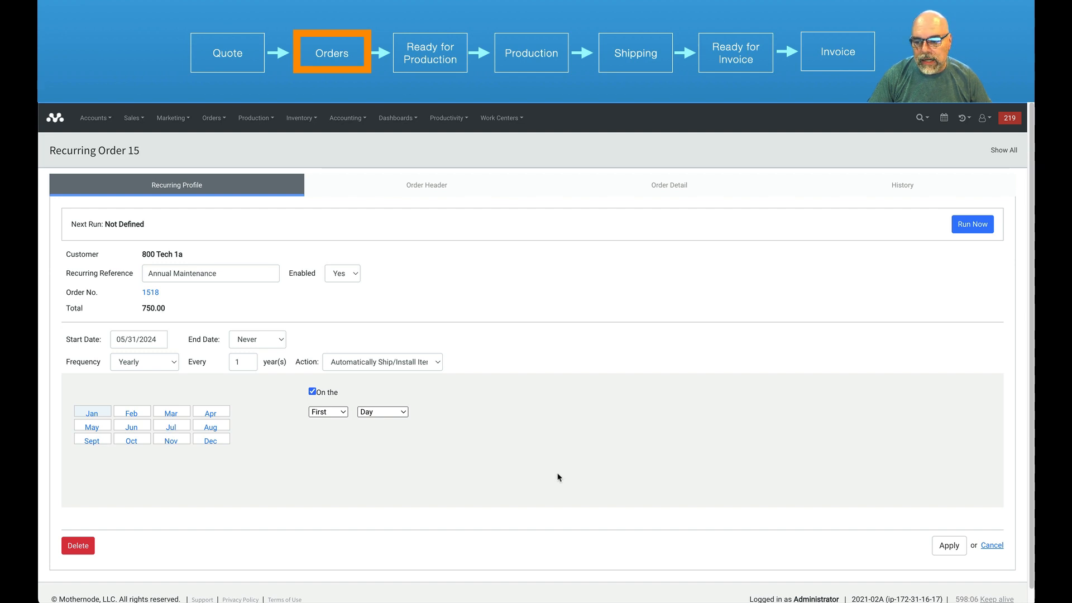
pyautogui.click(949, 546)
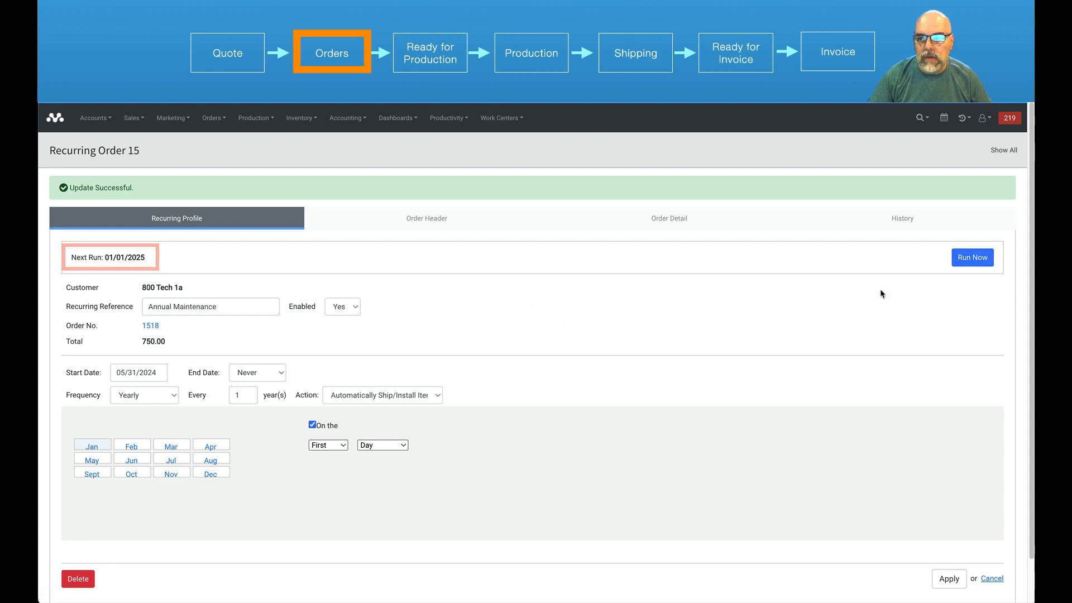
# - Show all recurring orders and review their frequencies, next run dates and last run dates
pyautogui.click(1001, 152)
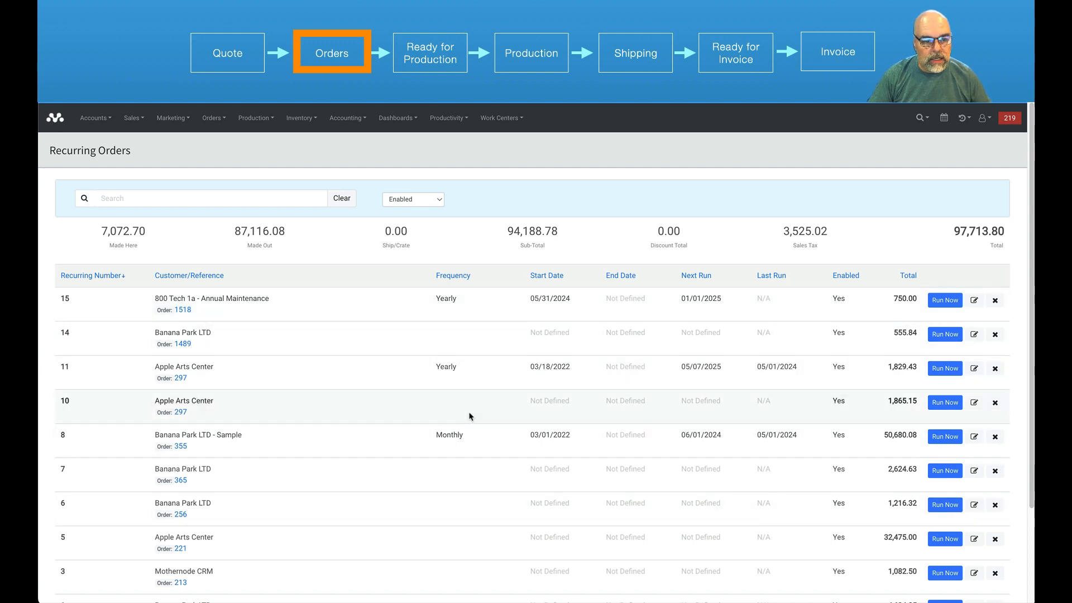
pyautogui.scroll(-1, 471, 413)
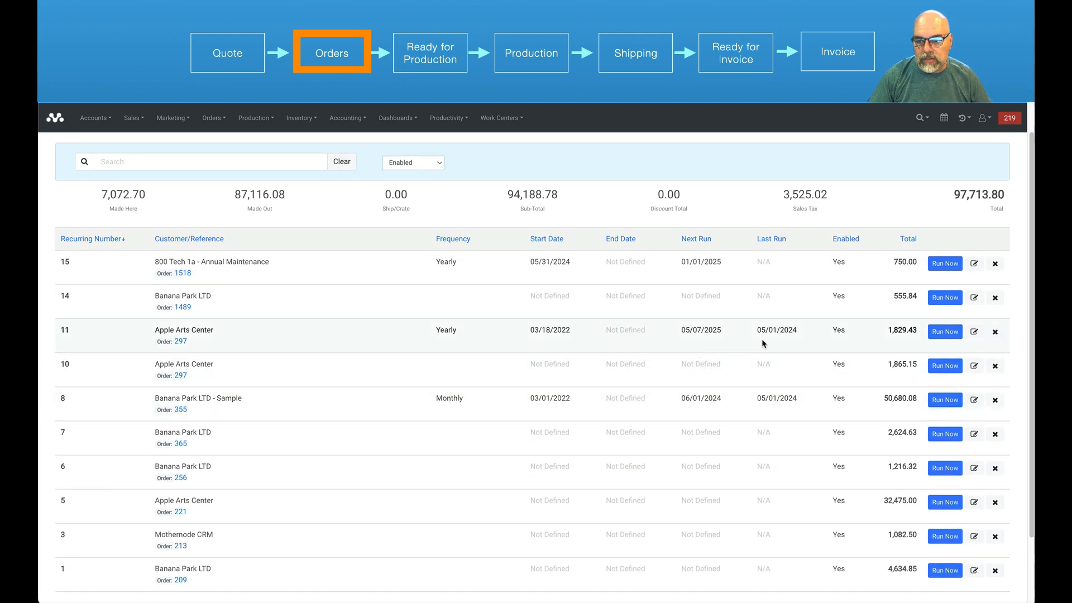
pyautogui.scroll(-1, 744, 446)
pyautogui.scroll(2, 737, 466)
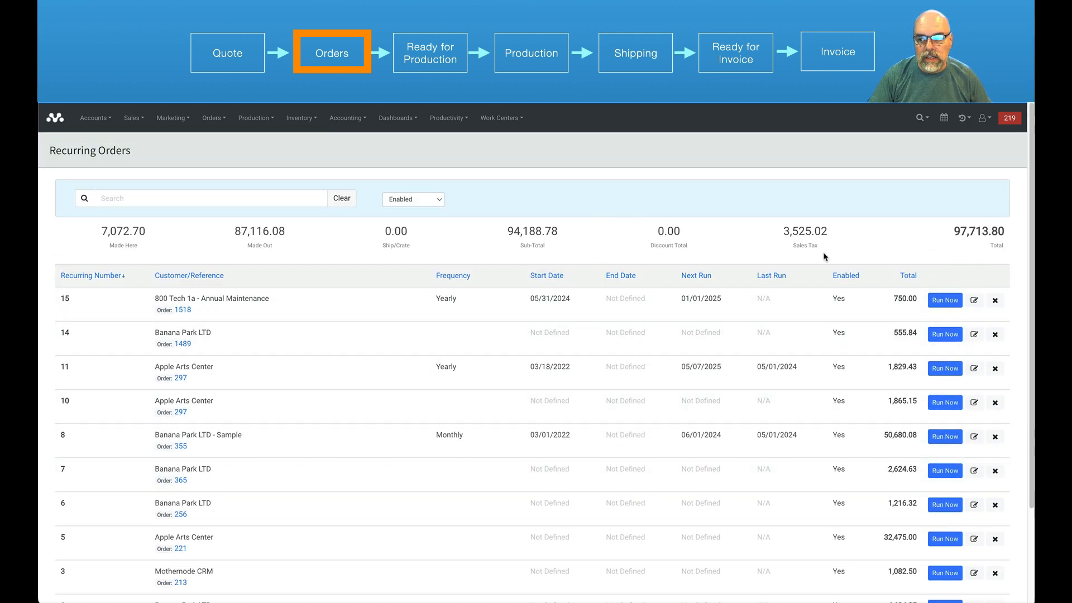
# - Set the Yearly Maintenance item's markup to 100% in recurring order 15 and save the order detail
pyautogui.click(974, 301)
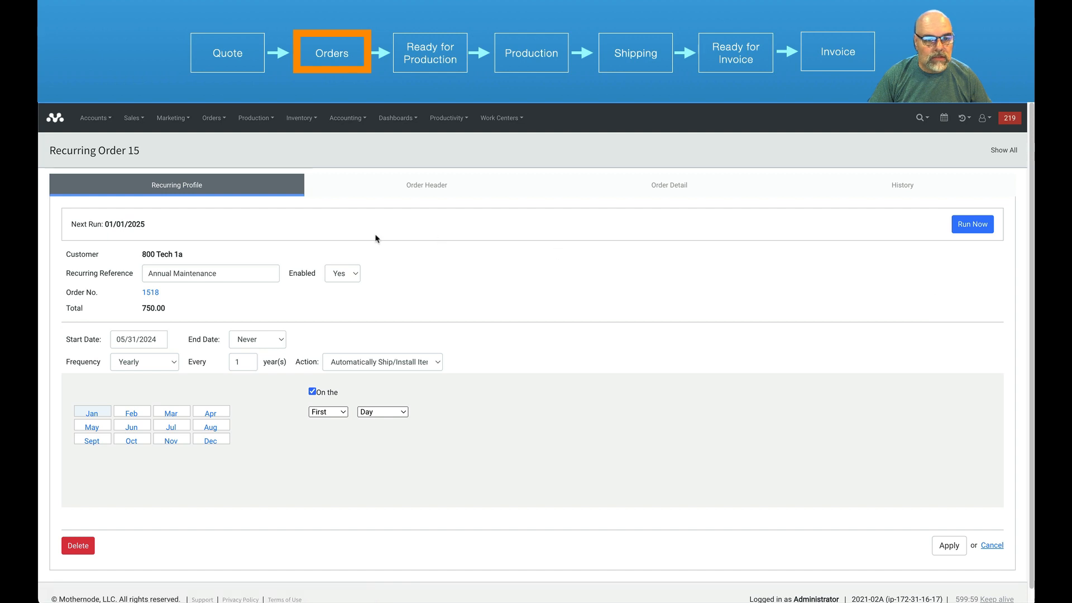
pyautogui.click(675, 190)
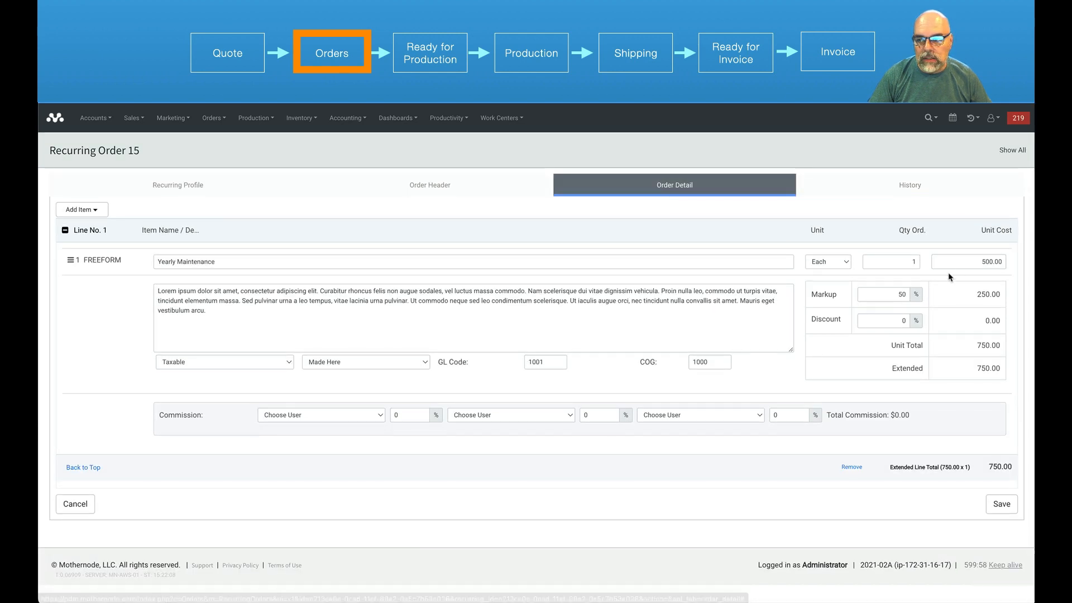
pyautogui.click(961, 264)
pyautogui.click(907, 294)
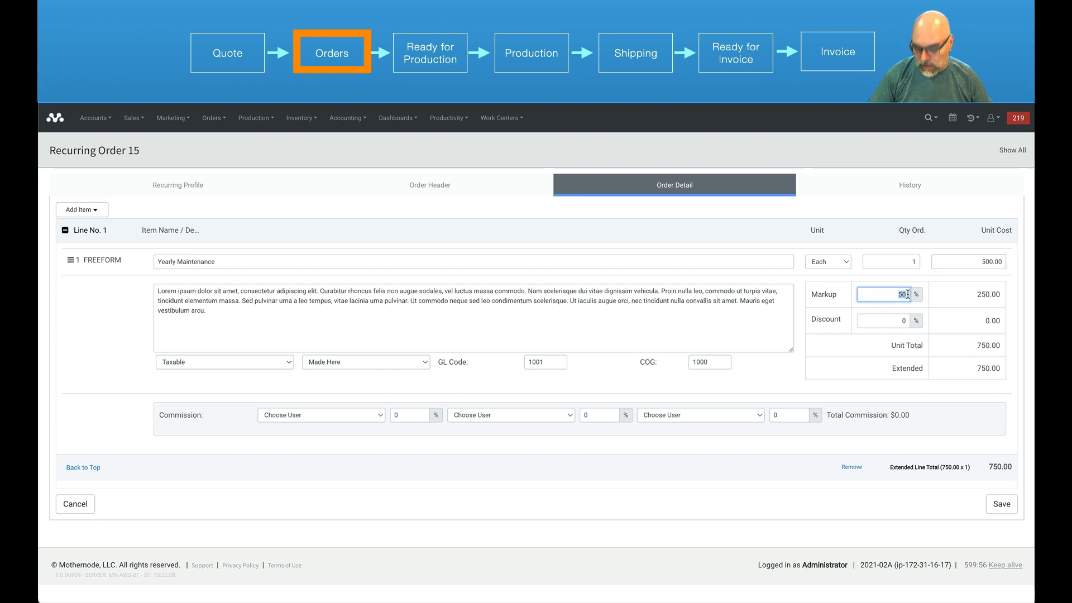
pyautogui.write('100')
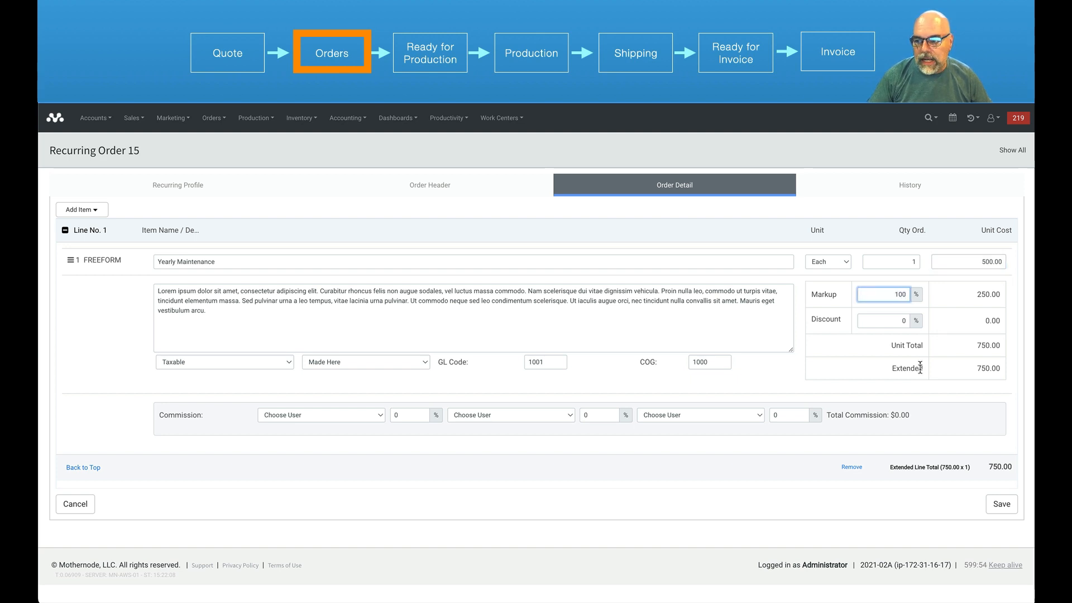
pyautogui.click(996, 504)
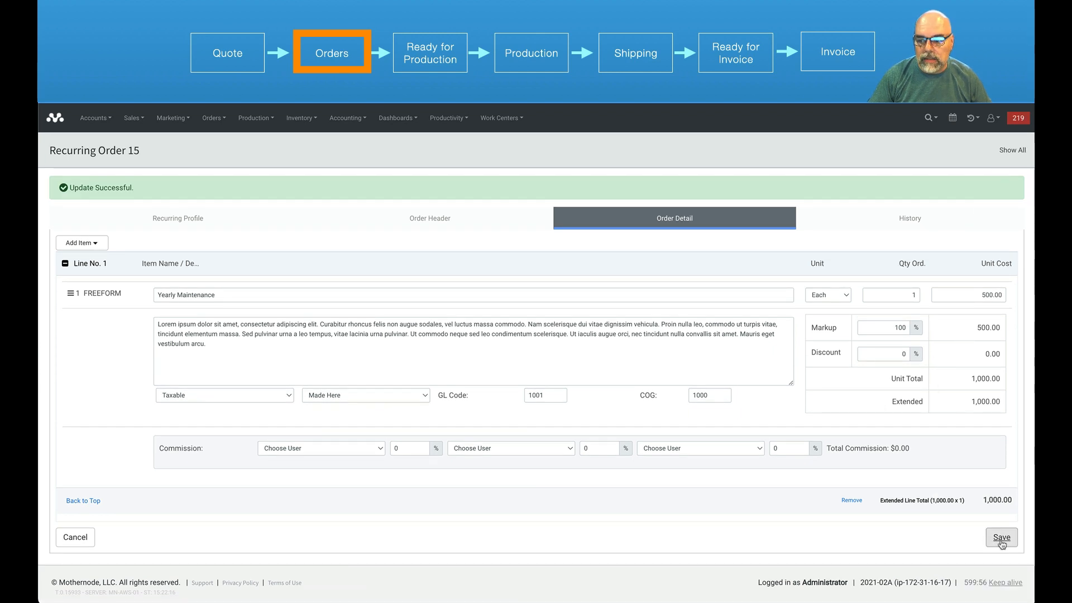
# - Return to the list of all recurring orders and review the Annual Maintenance order's total
pyautogui.click(1011, 151)
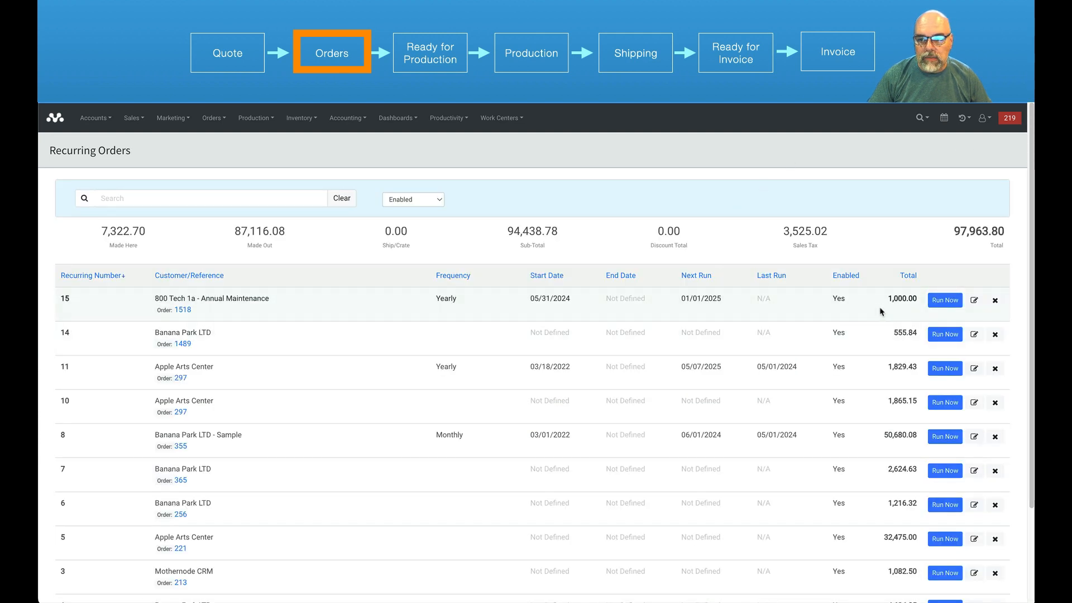
pyautogui.scroll(-1, 765, 324)
pyautogui.scroll(-2, 759, 341)
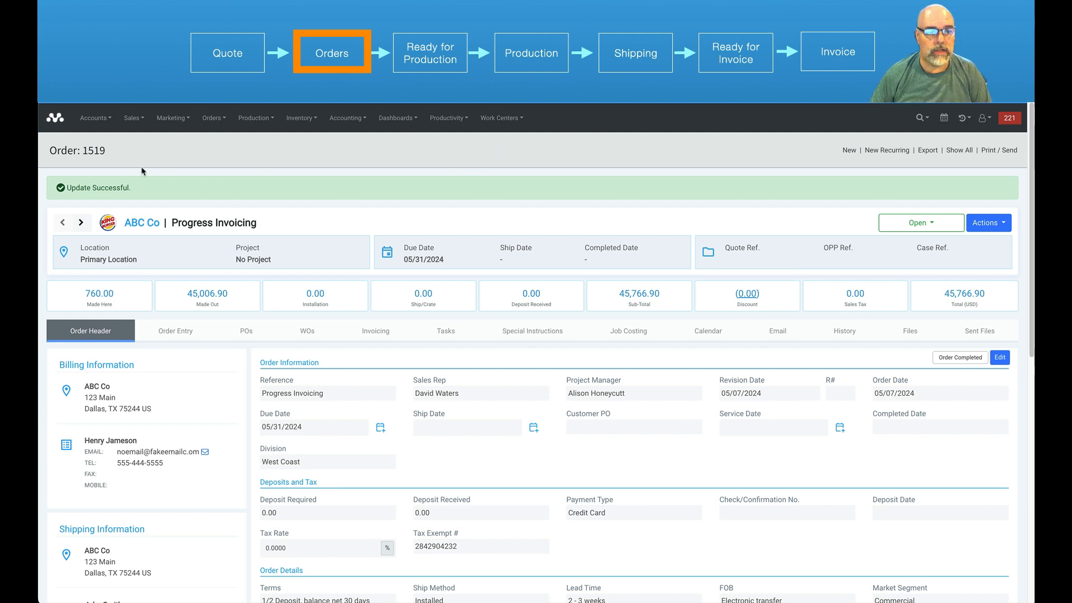
# - Enable Progress Invoice in the header of order 1519 and save the header
pyautogui.click(999, 358)
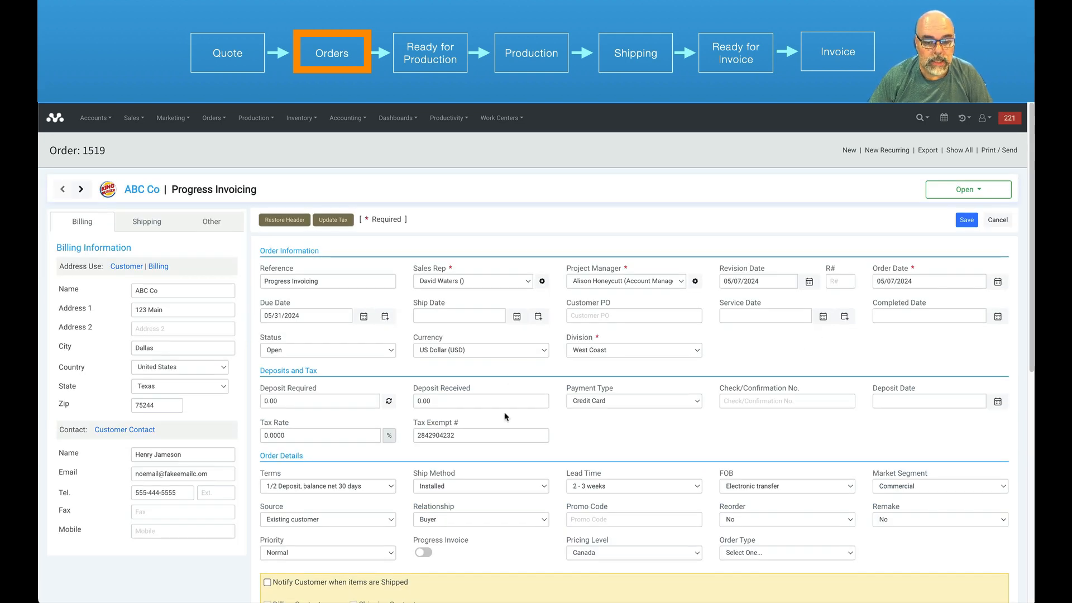
pyautogui.scroll(-1, 483, 494)
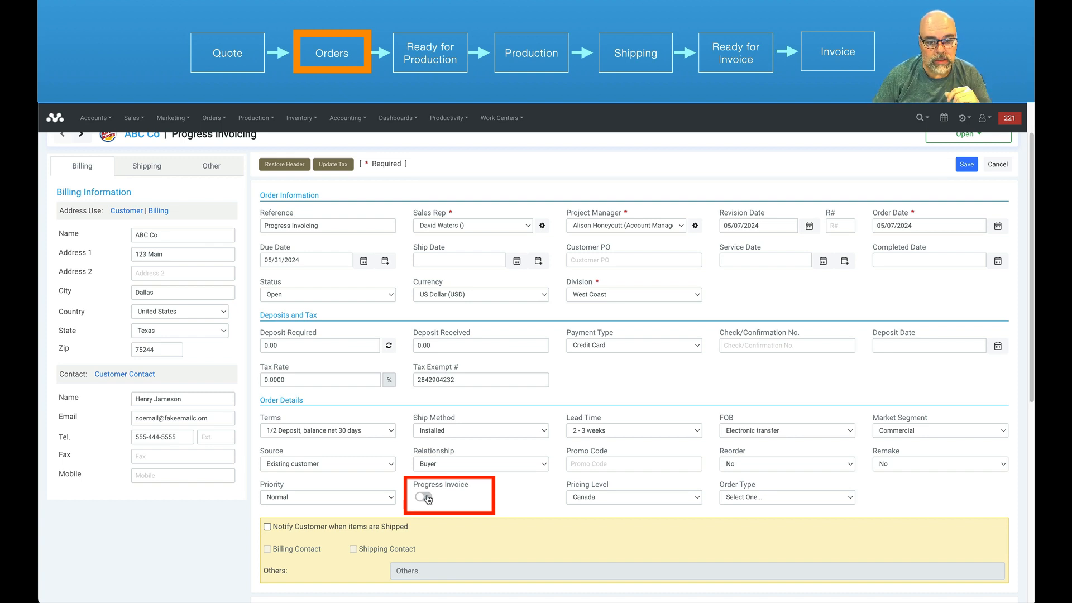
pyautogui.click(425, 498)
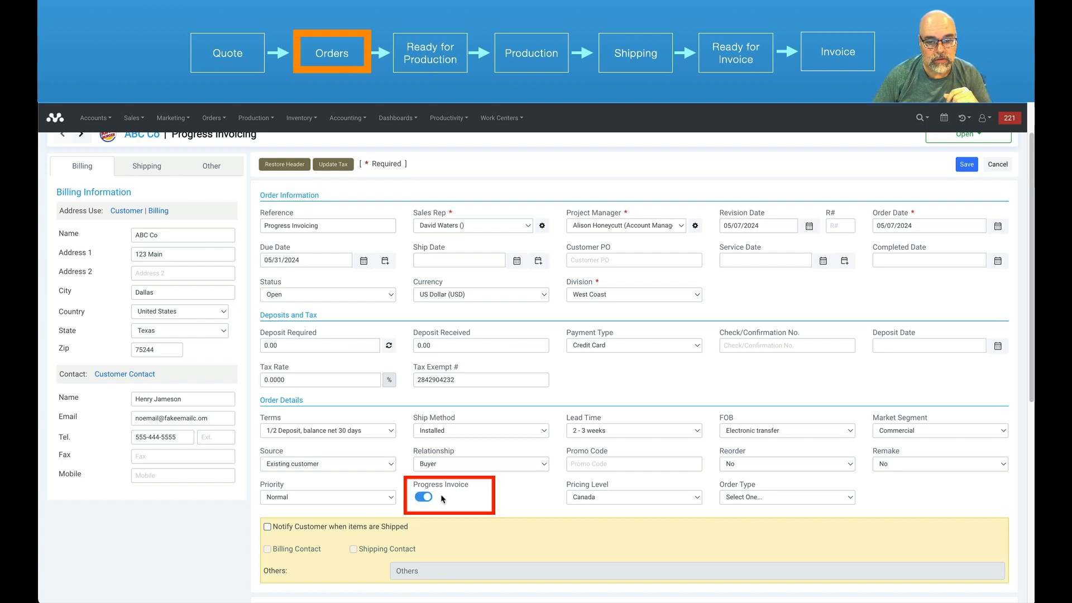
pyautogui.click(967, 165)
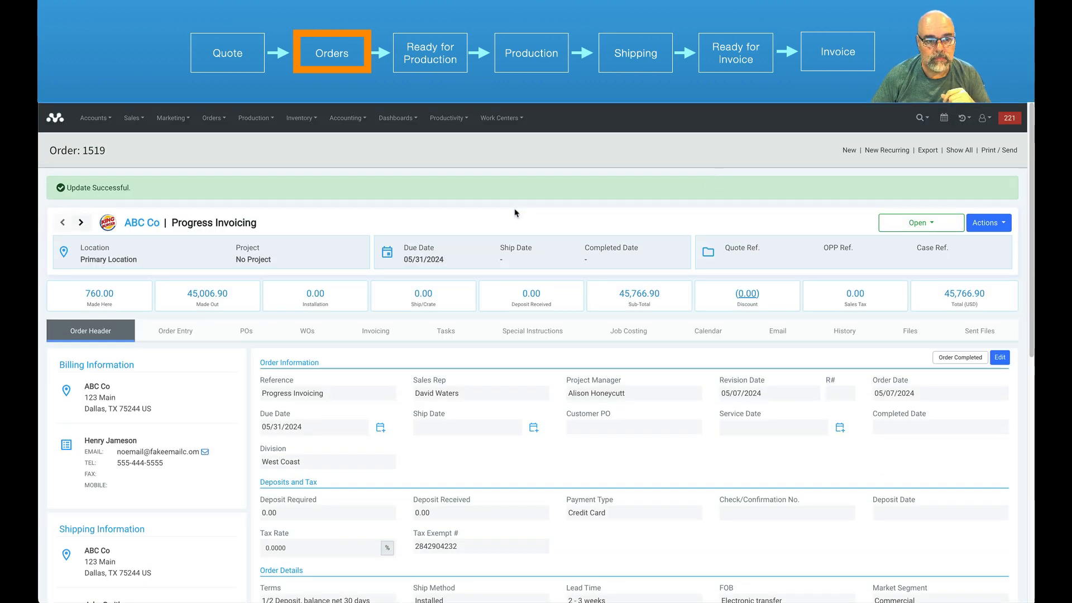
# - Review the line items and totals in the order entry, and process order 1519
pyautogui.click(172, 334)
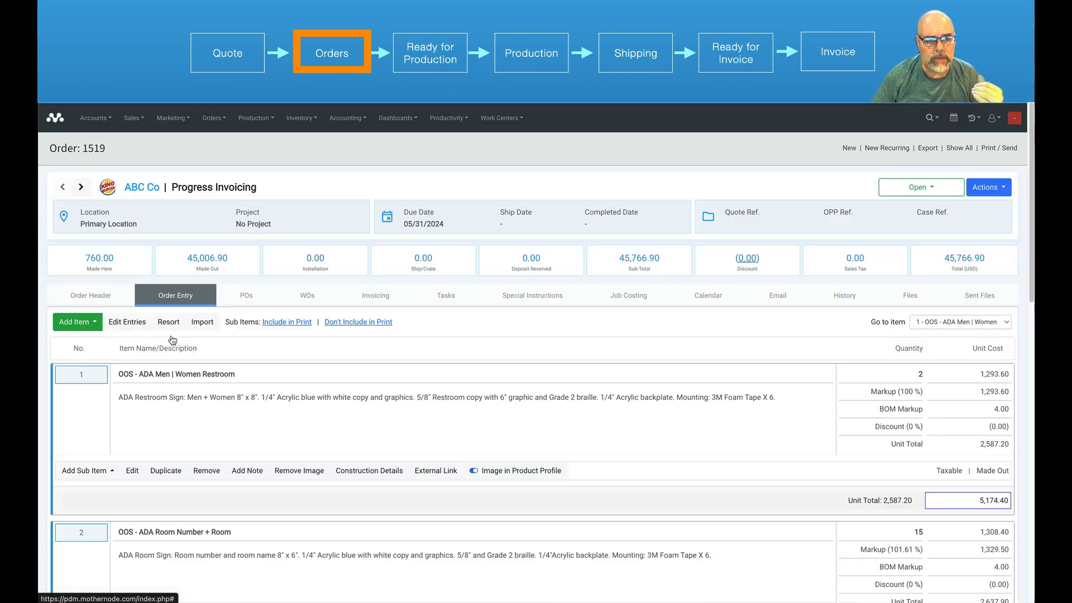
pyautogui.scroll(-3, 177, 369)
pyautogui.scroll(-5, 180, 380)
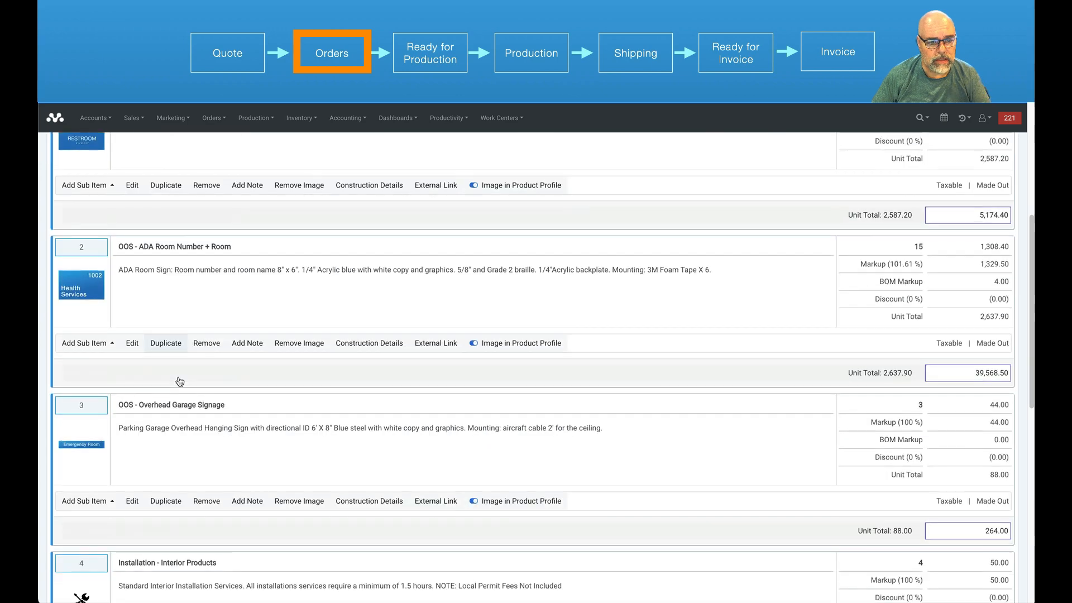
pyautogui.scroll(4, 210, 393)
pyautogui.scroll(4, 210, 394)
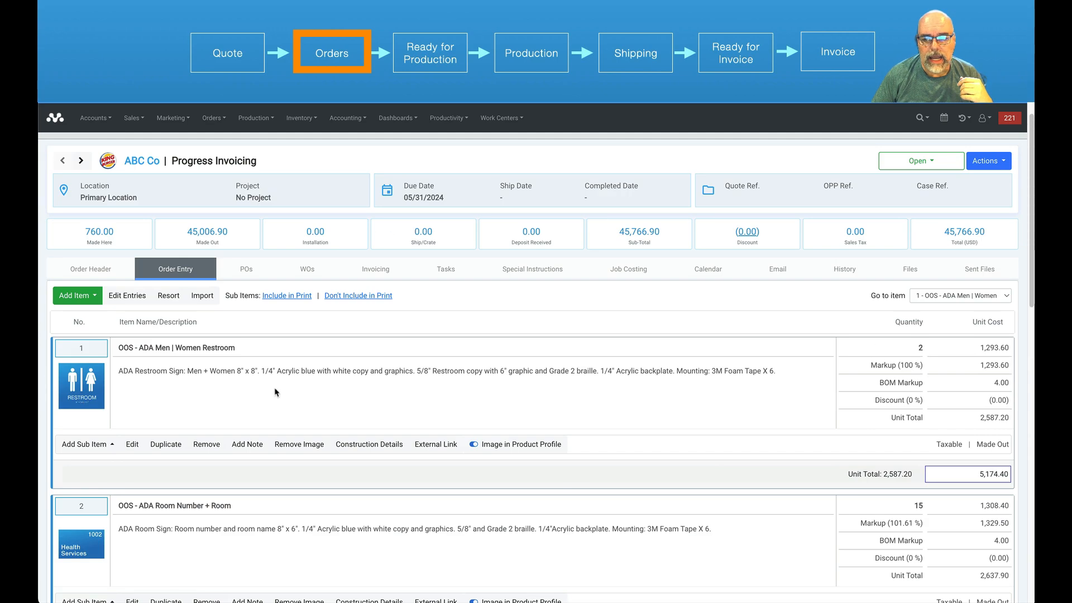
pyautogui.scroll(-9, 882, 463)
pyautogui.scroll(-4, 876, 461)
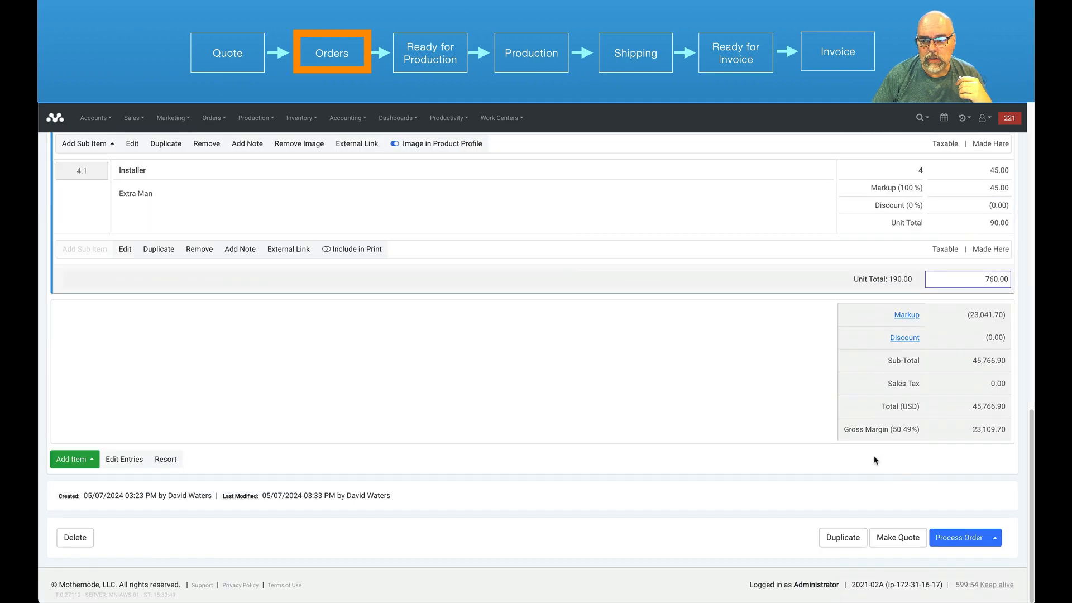
pyautogui.click(958, 538)
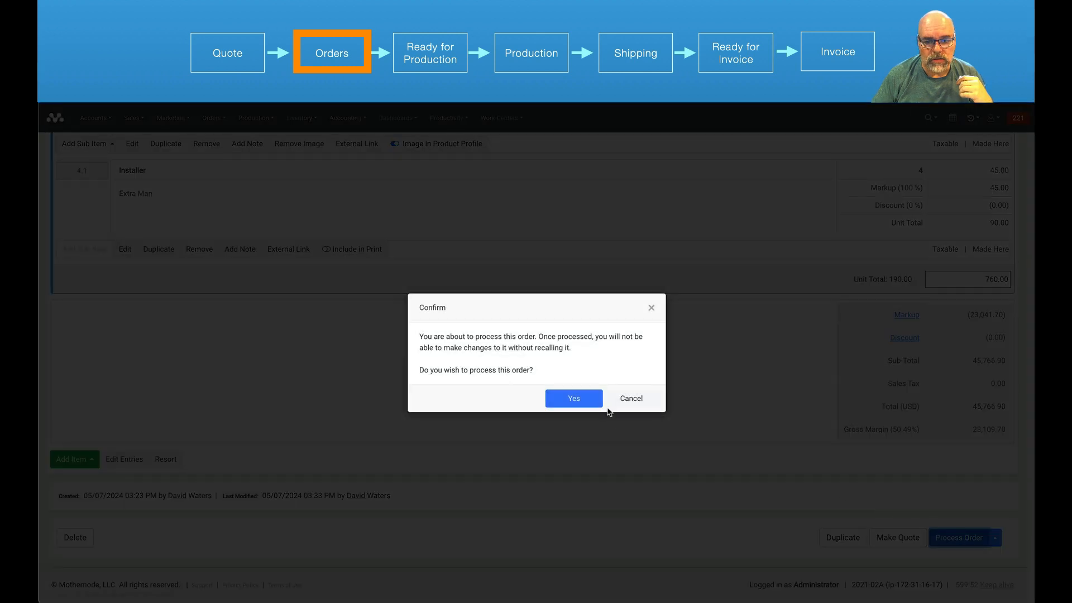
pyautogui.click(575, 399)
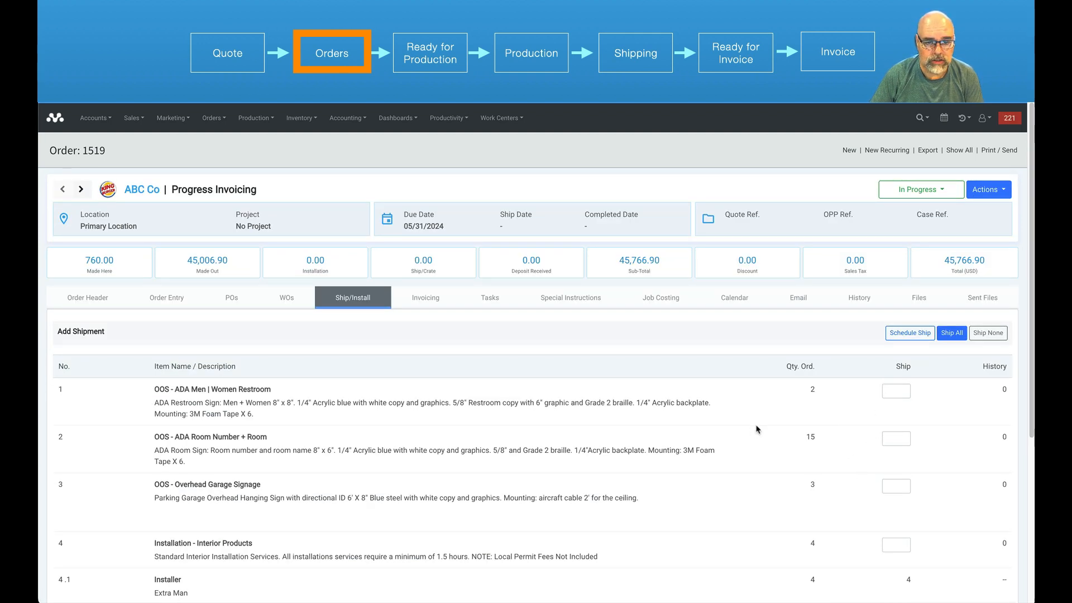
# - Start a progress invoice for 50% of the order total and describe it as "Part 1"
pyautogui.click(428, 302)
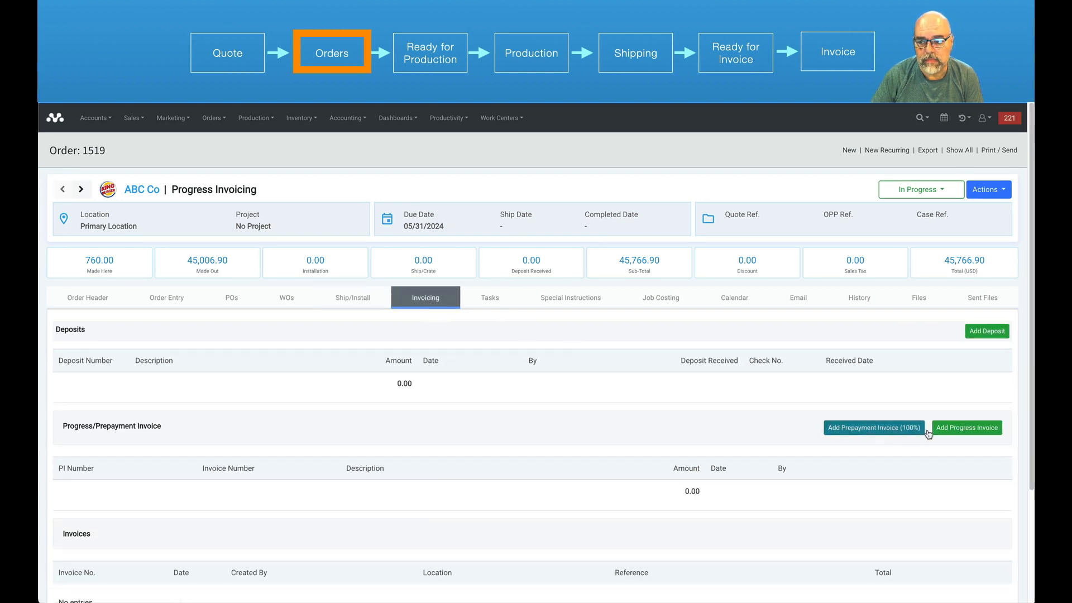
pyautogui.click(962, 432)
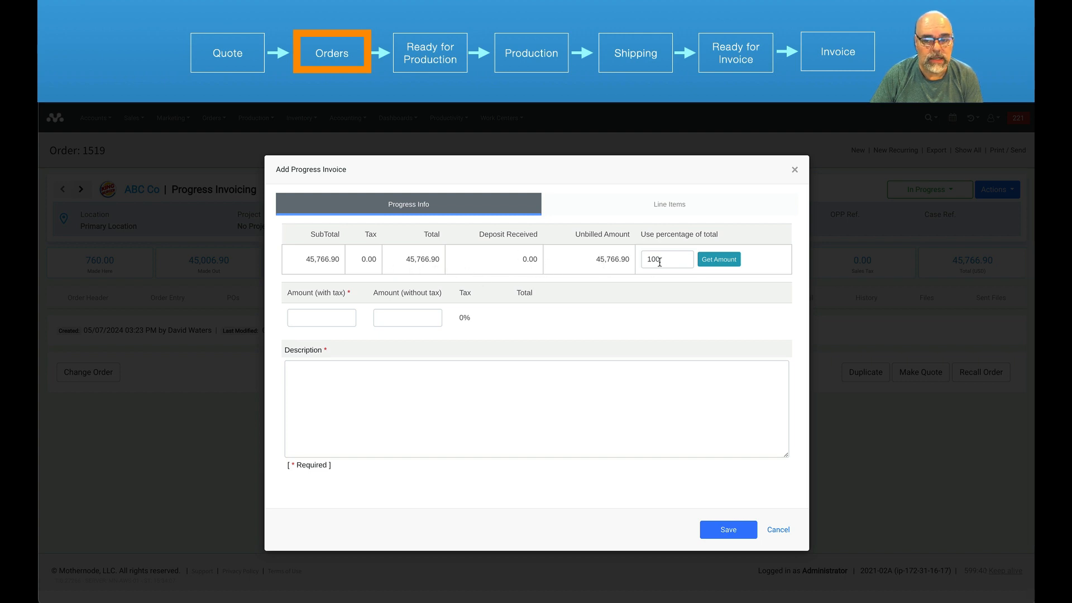
pyautogui.moveTo(664, 259); pyautogui.dragTo(637, 262)
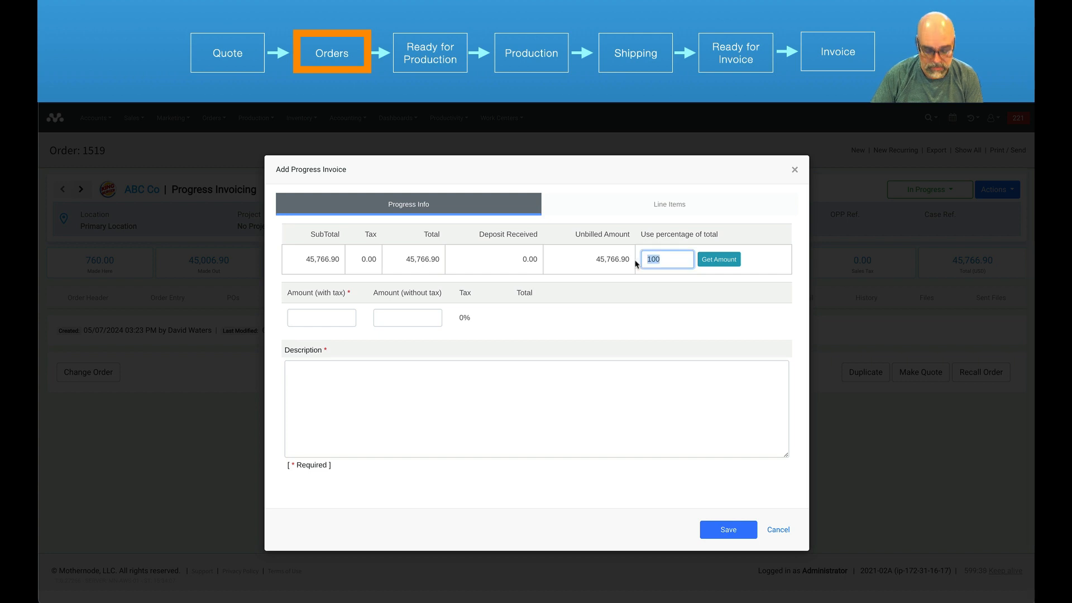
pyautogui.write('50')
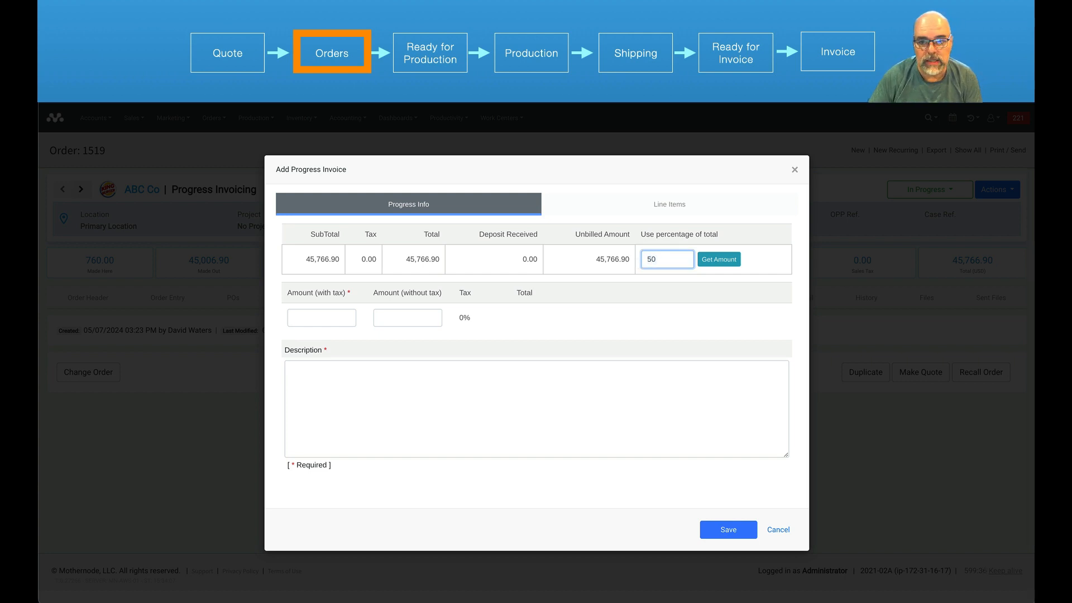
pyautogui.click(705, 265)
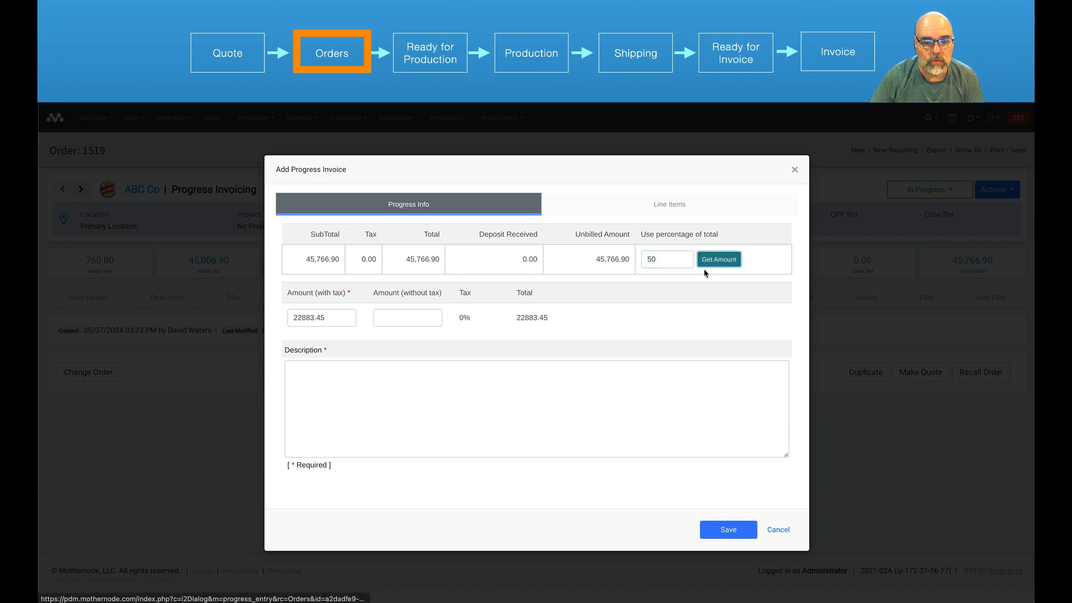
pyautogui.click(523, 410)
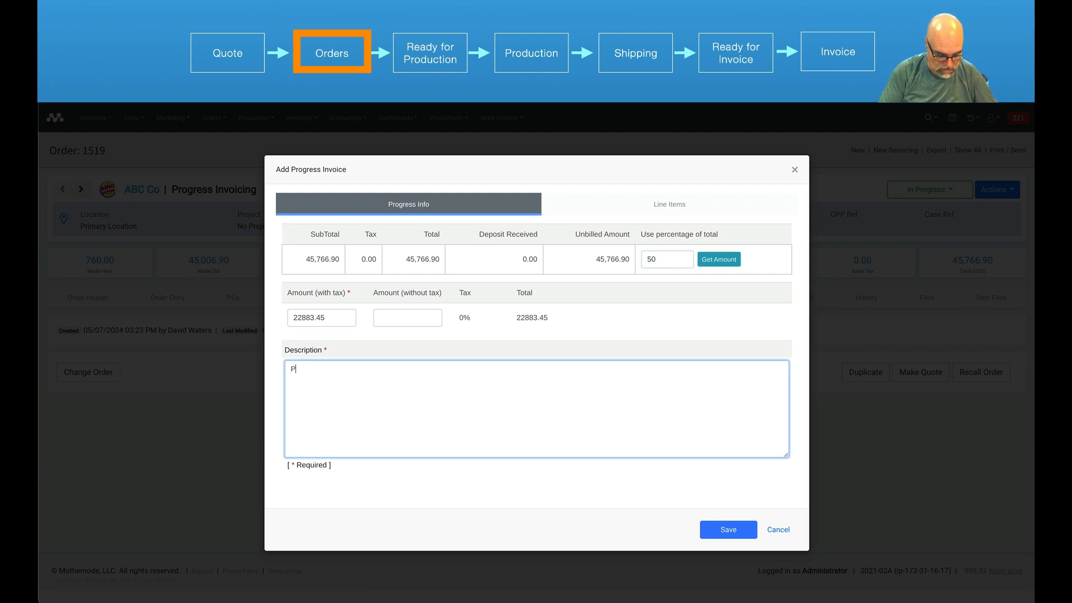
pyautogui.write('Part 1')
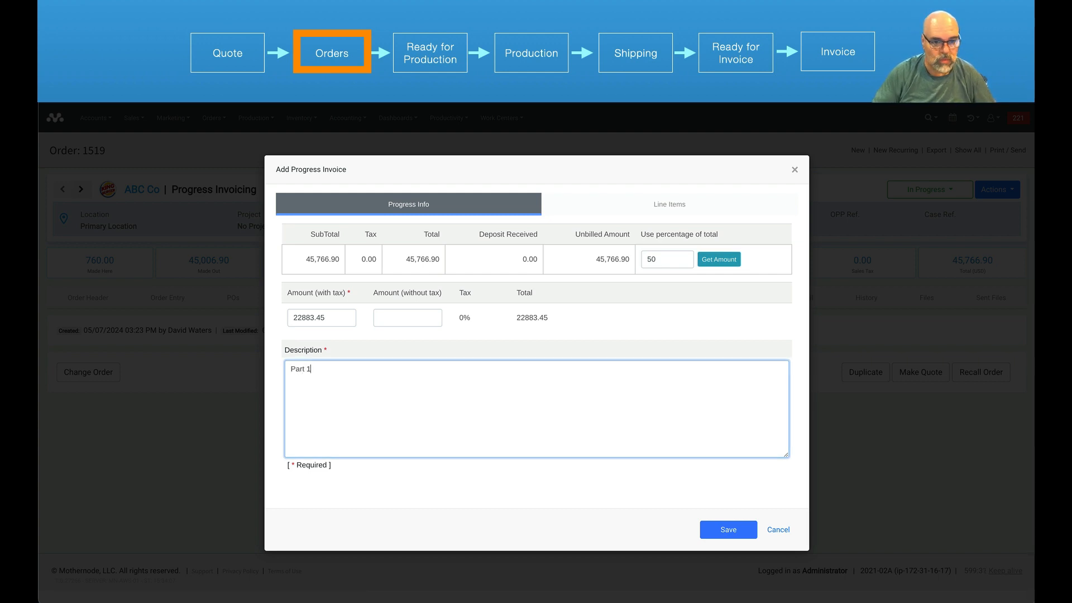
pyautogui.click(656, 354)
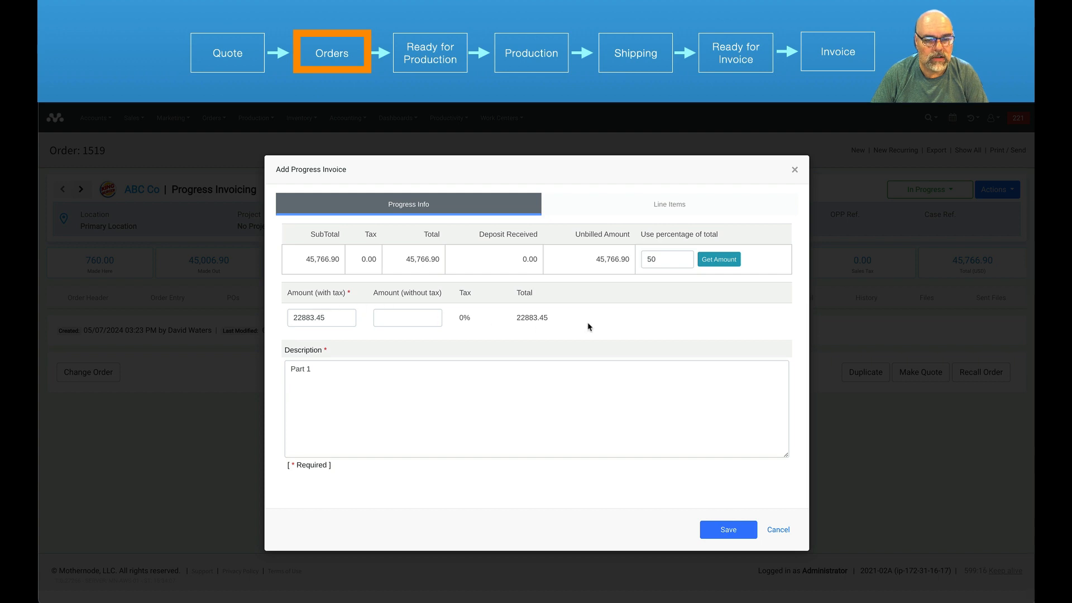
# - Assign quantities of 2 restroom signs and 4 interior installations to the progress invoice, and save it
pyautogui.click(659, 214)
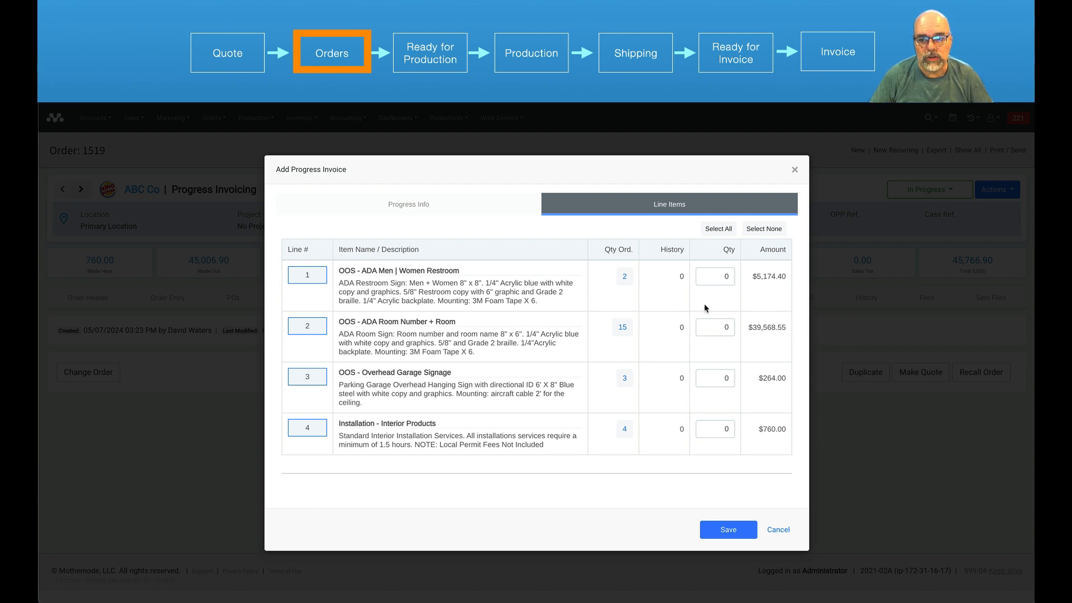
pyautogui.click(712, 326)
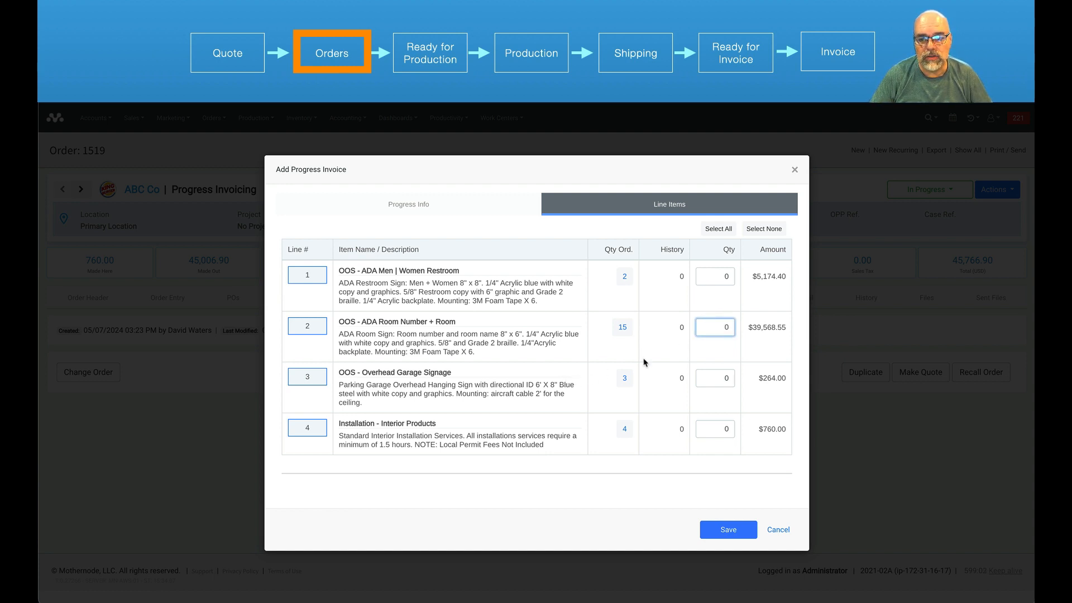
pyautogui.click(713, 276)
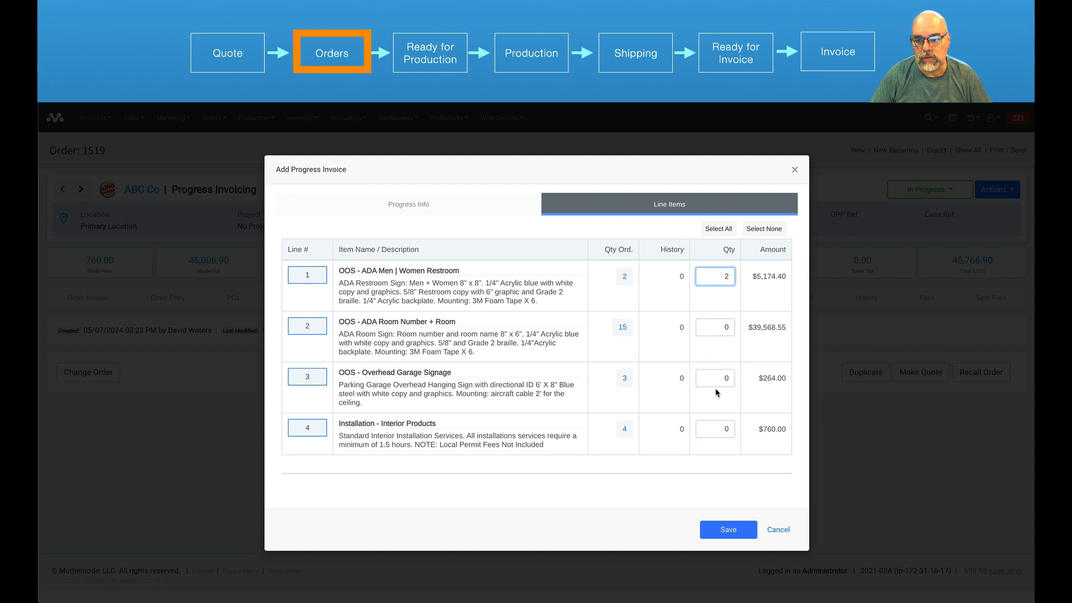
pyautogui.click(732, 428)
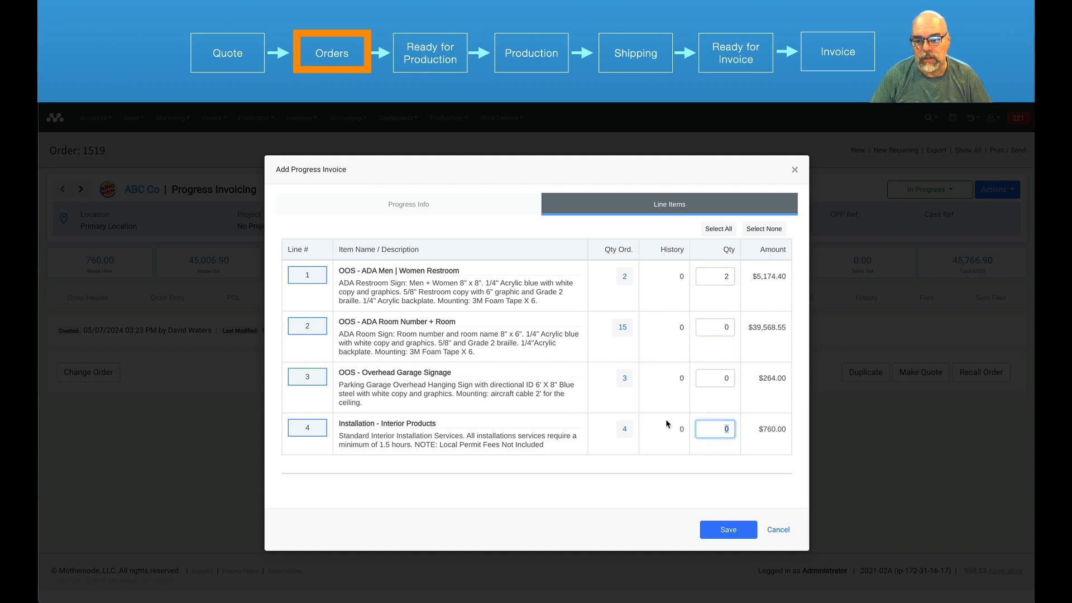
pyautogui.click(732, 530)
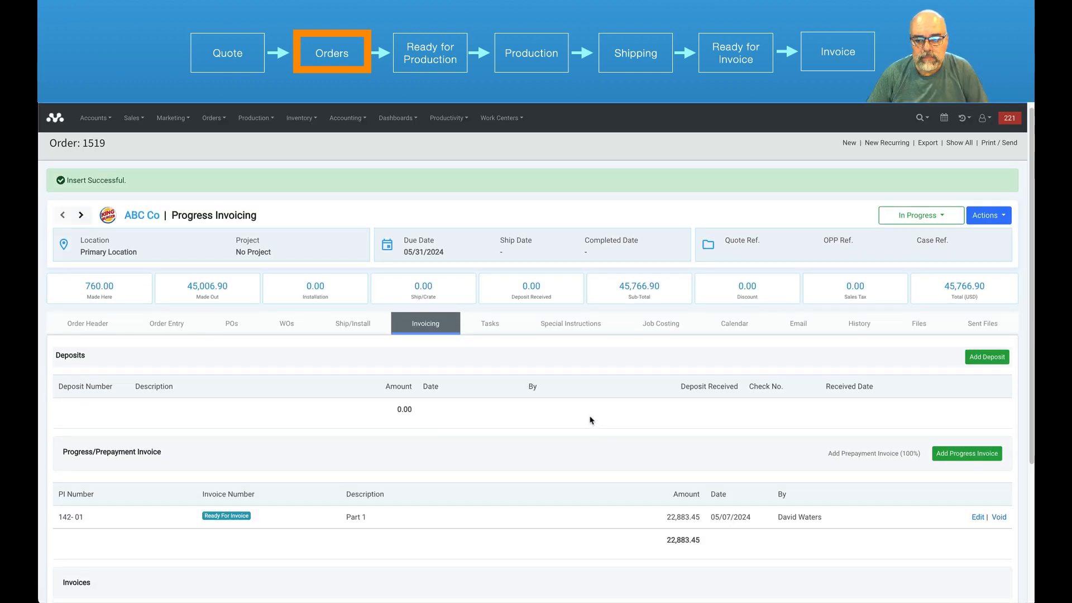
# - Check the saved Part 1 progress invoice entry and examine the order's items available for shipment
pyautogui.scroll(-1, 591, 422)
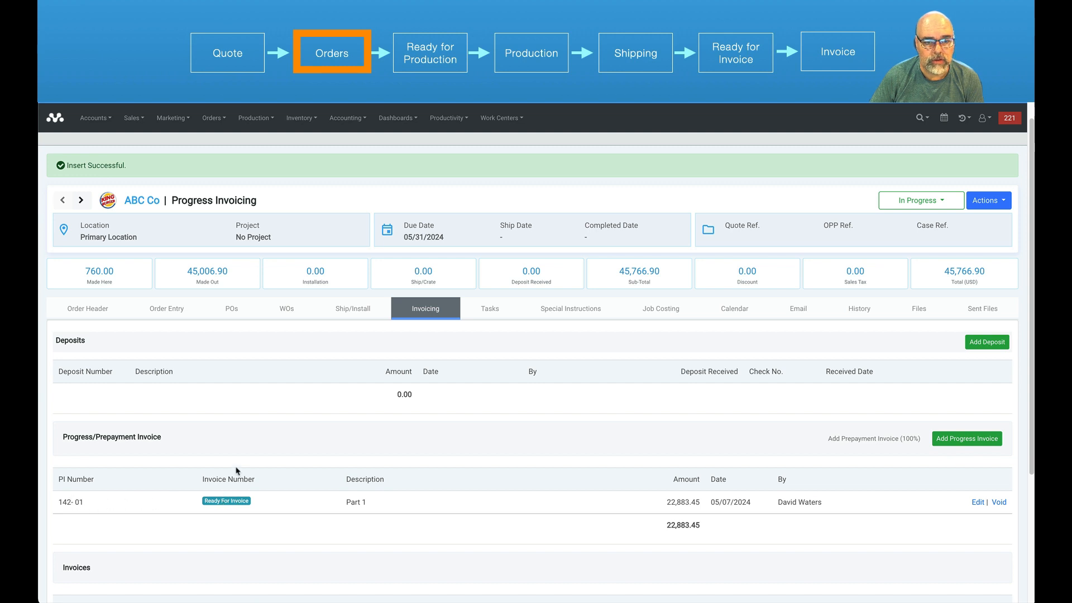
pyautogui.scroll(1, 254, 479)
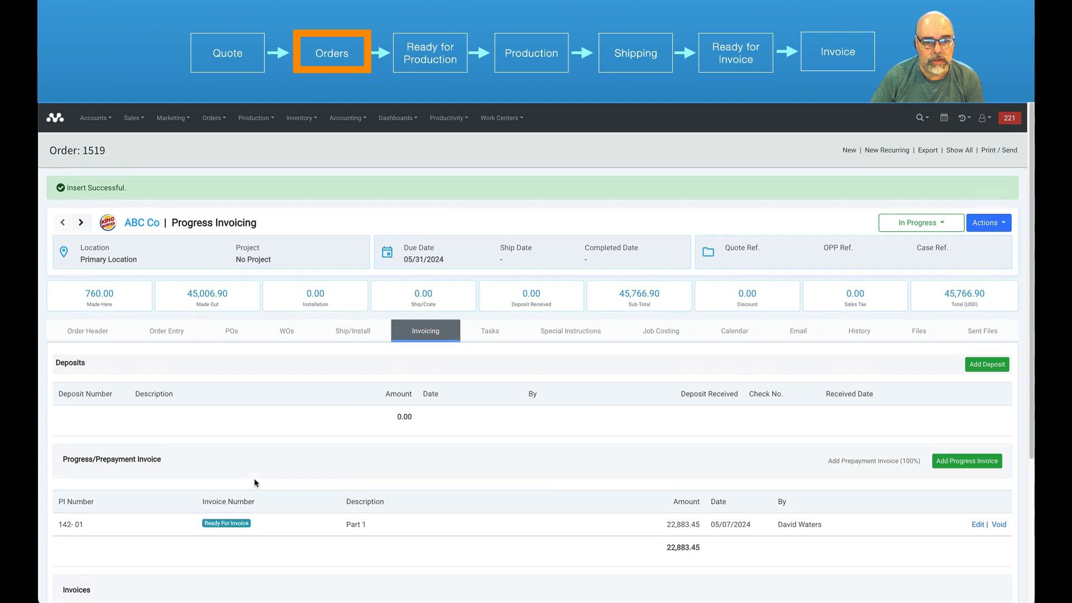
pyautogui.click(346, 333)
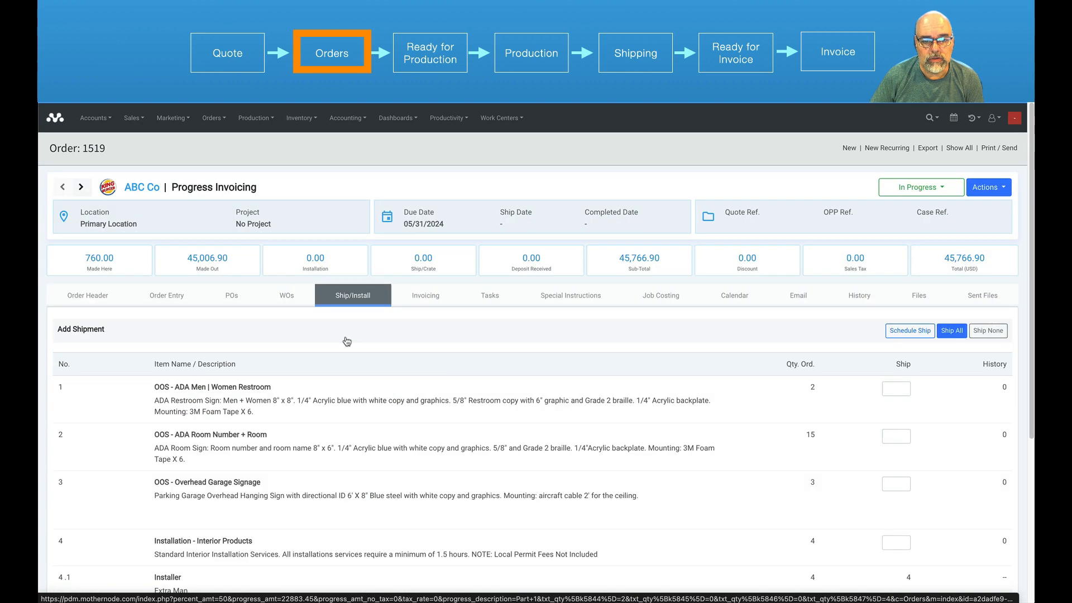
pyautogui.scroll(-3, 862, 421)
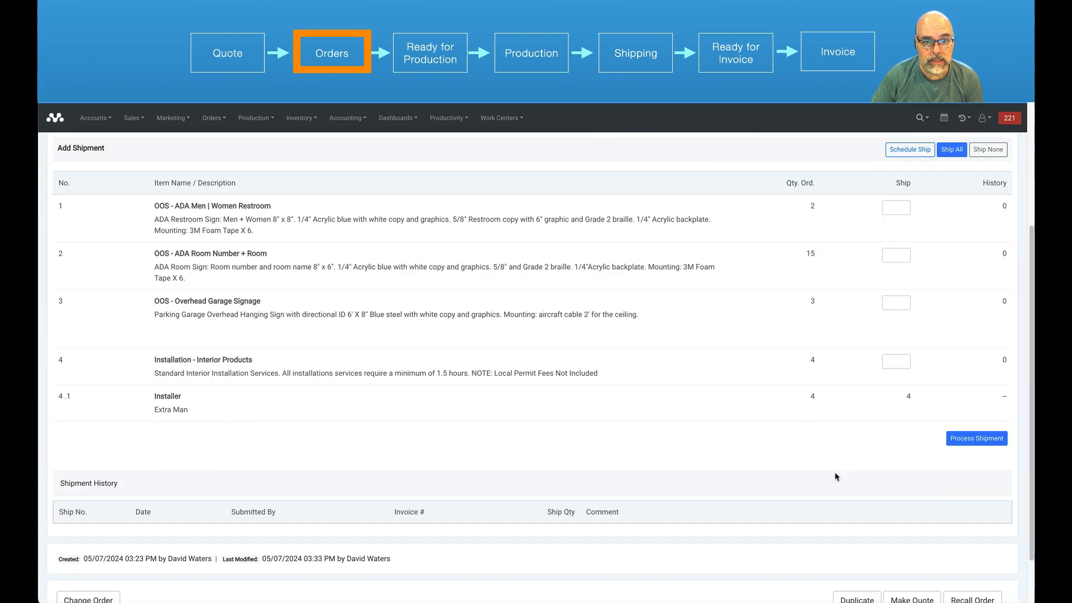
pyautogui.scroll(2, 840, 472)
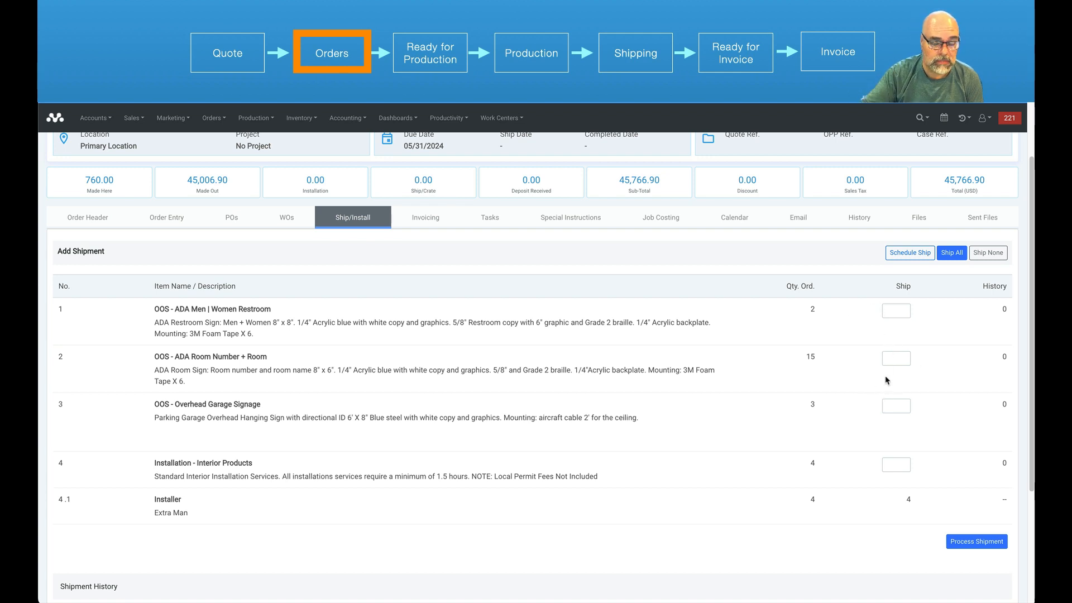
# - Generate the invoice for the ABC Co "Progress Invoicing" order from the orders ready for invoice, and confirm it
pyautogui.scroll(2, 887, 381)
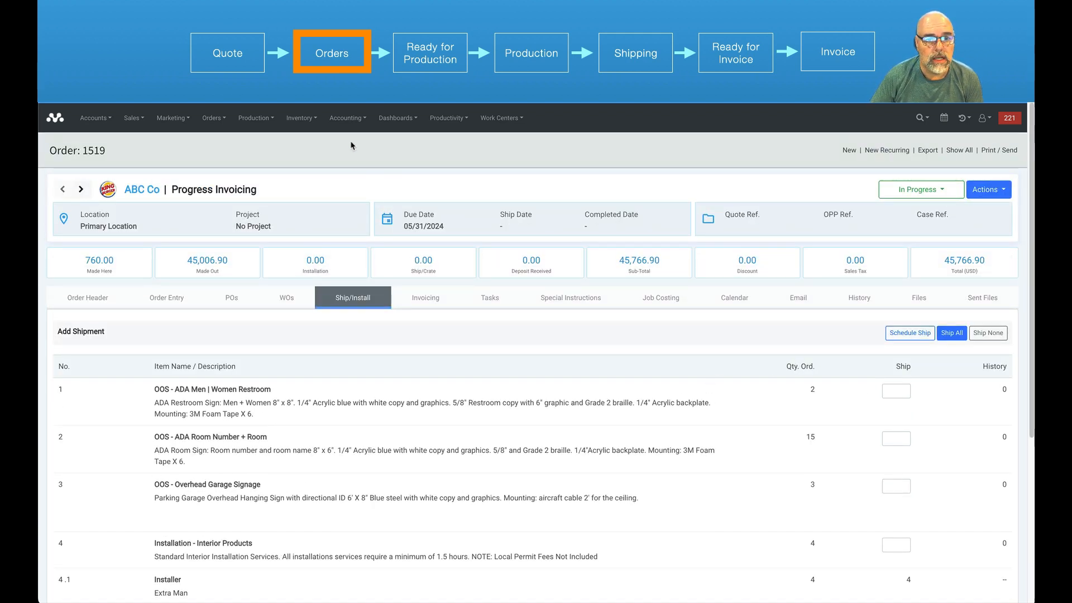
pyautogui.click(349, 118)
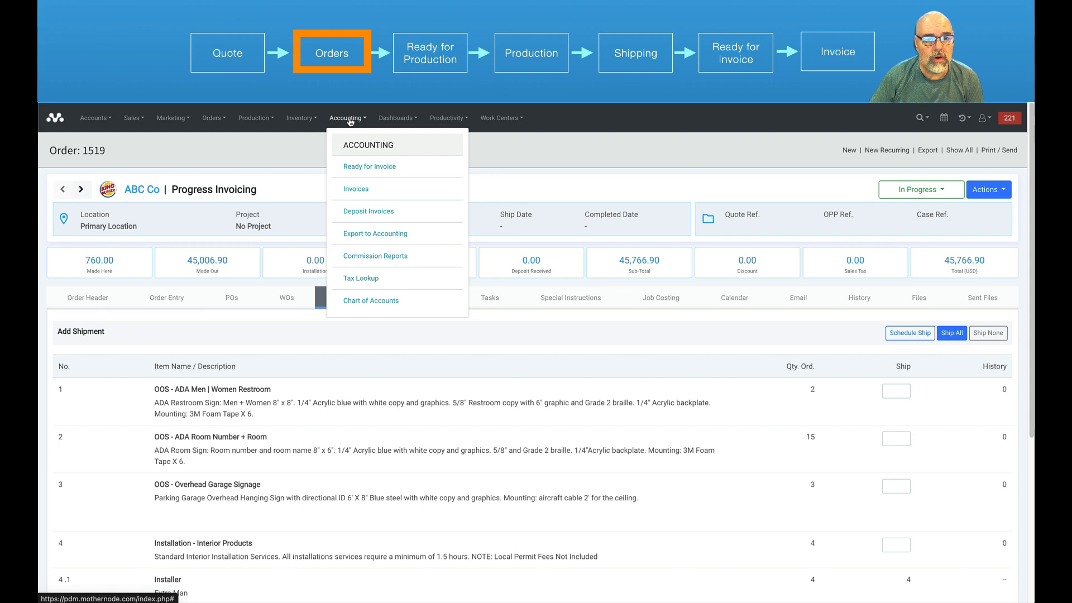
pyautogui.click(362, 168)
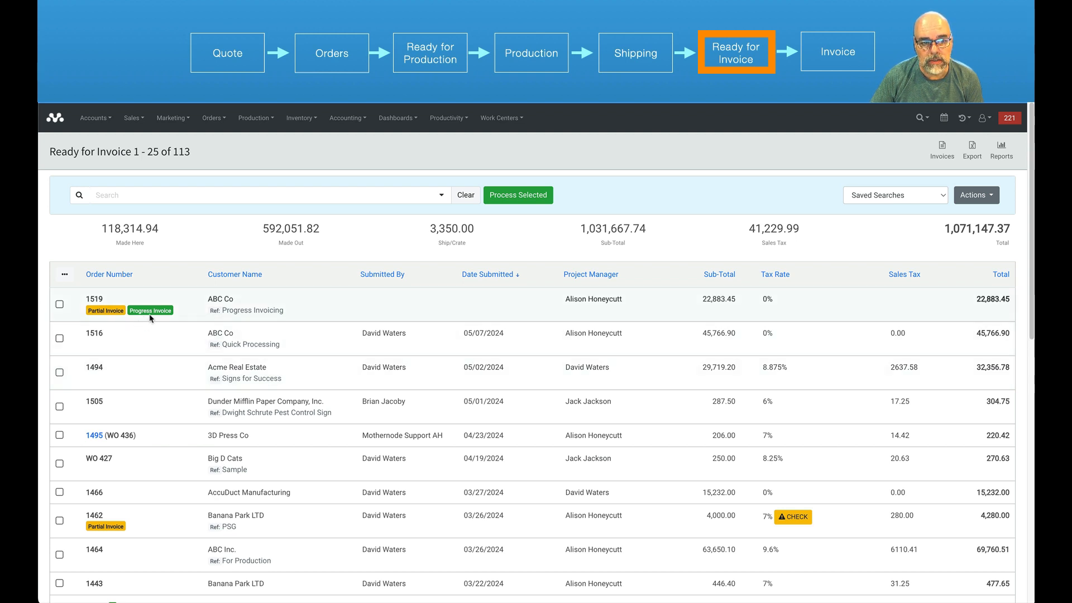
pyautogui.click(60, 304)
pyautogui.click(501, 199)
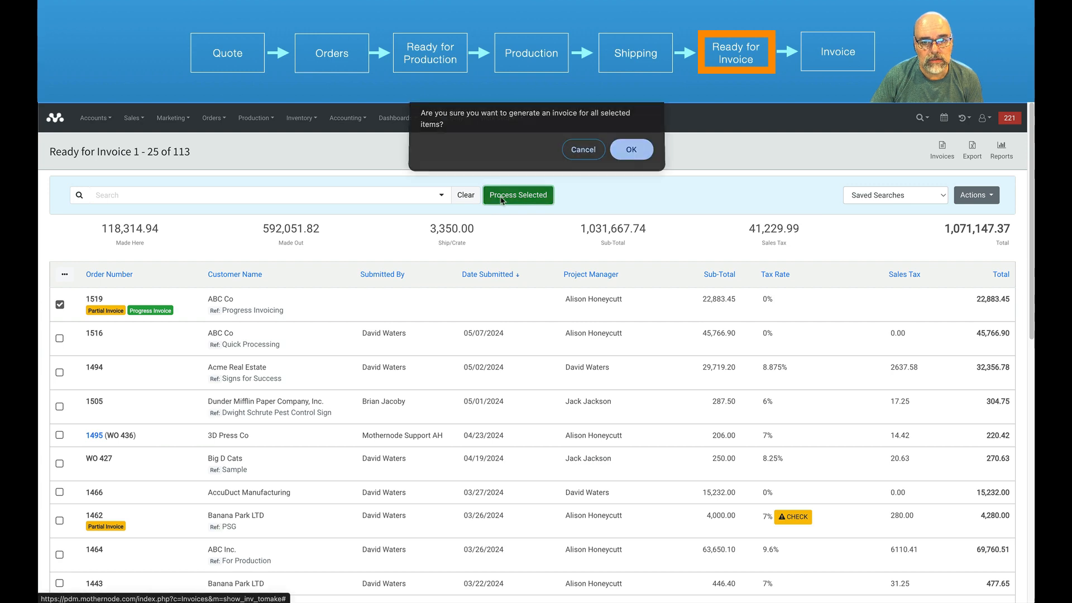
pyautogui.click(635, 154)
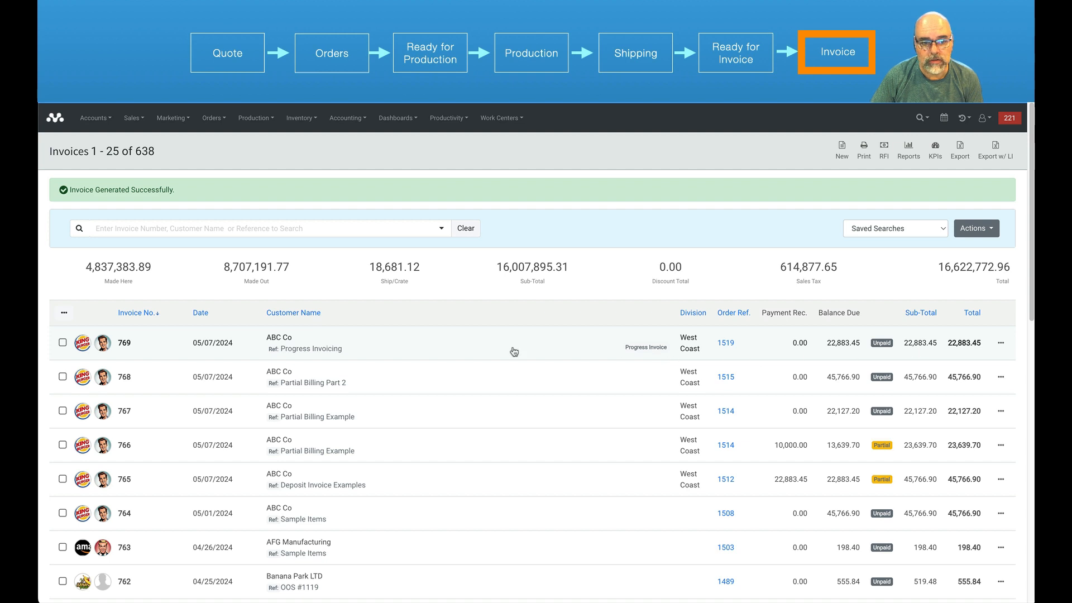
# - Open the new ABC Co progress invoice, examine its printable version with the default options, and close the preview
pyautogui.click(291, 343)
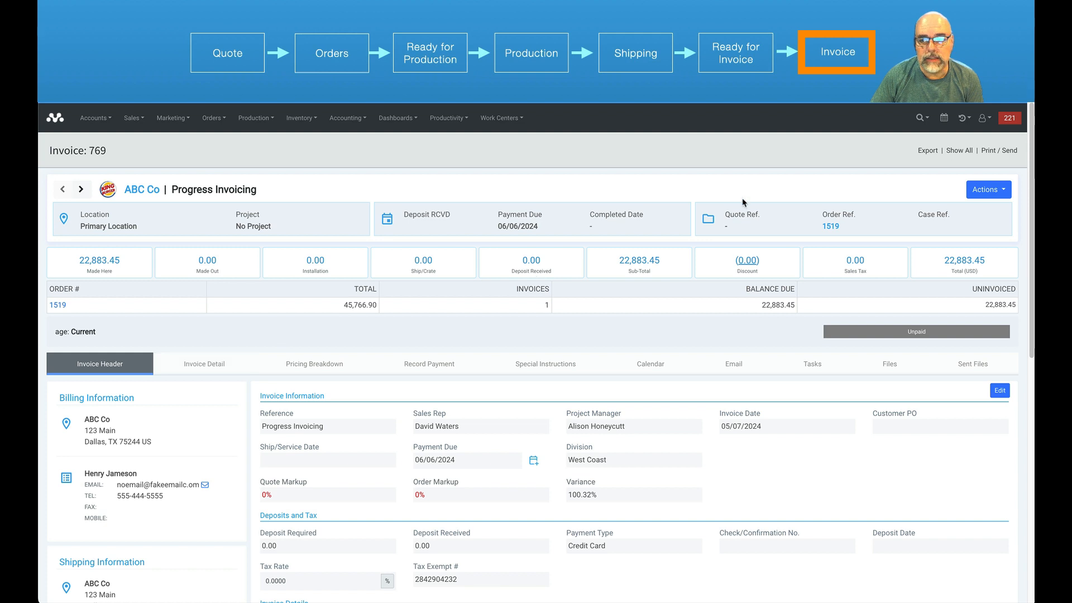
pyautogui.click(988, 152)
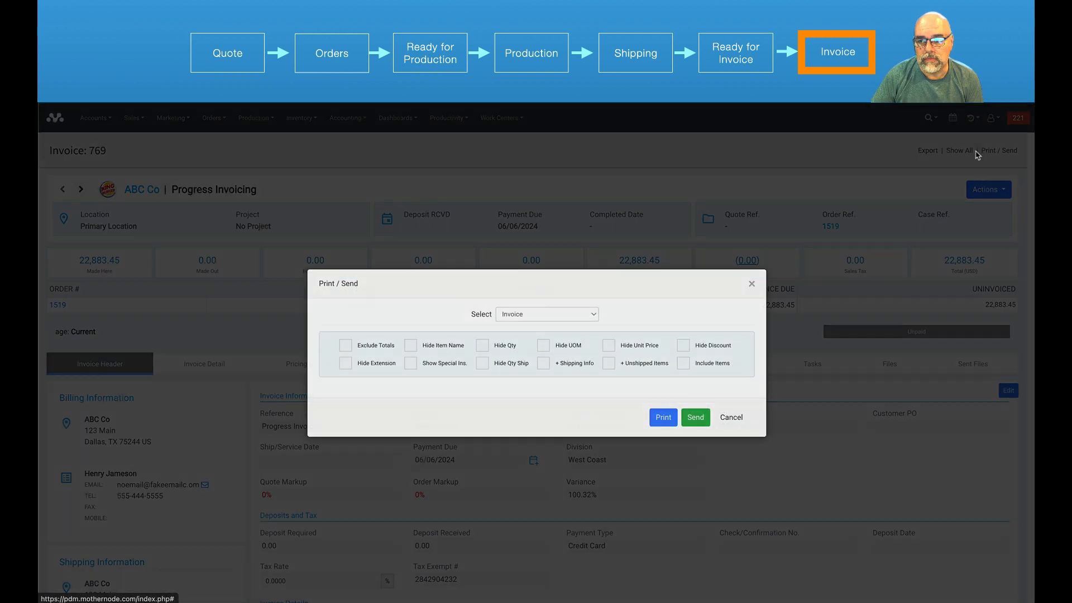
pyautogui.click(664, 416)
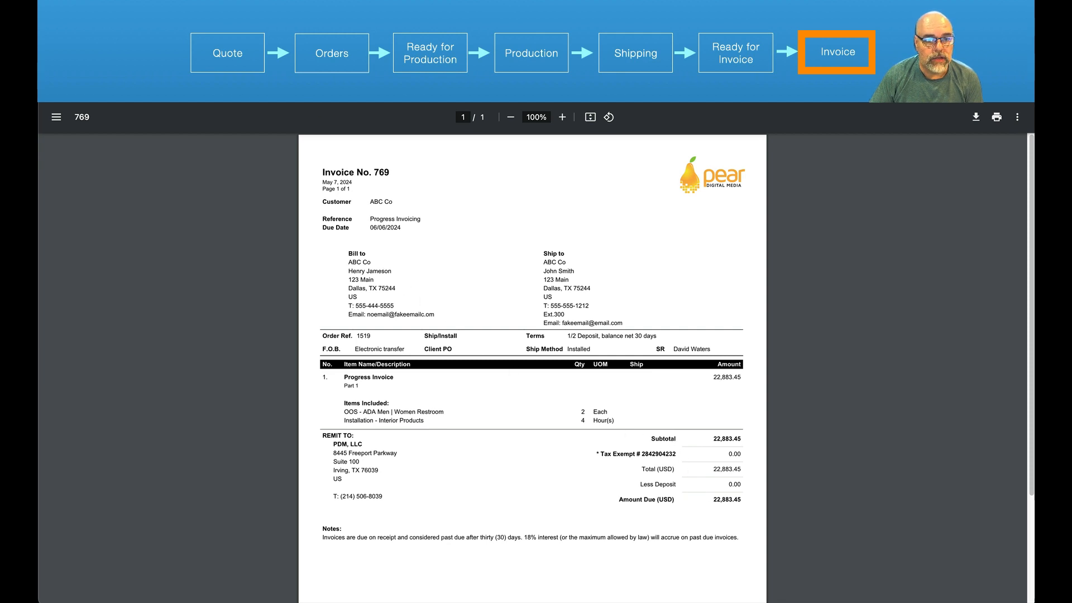
pyautogui.press('super+w')
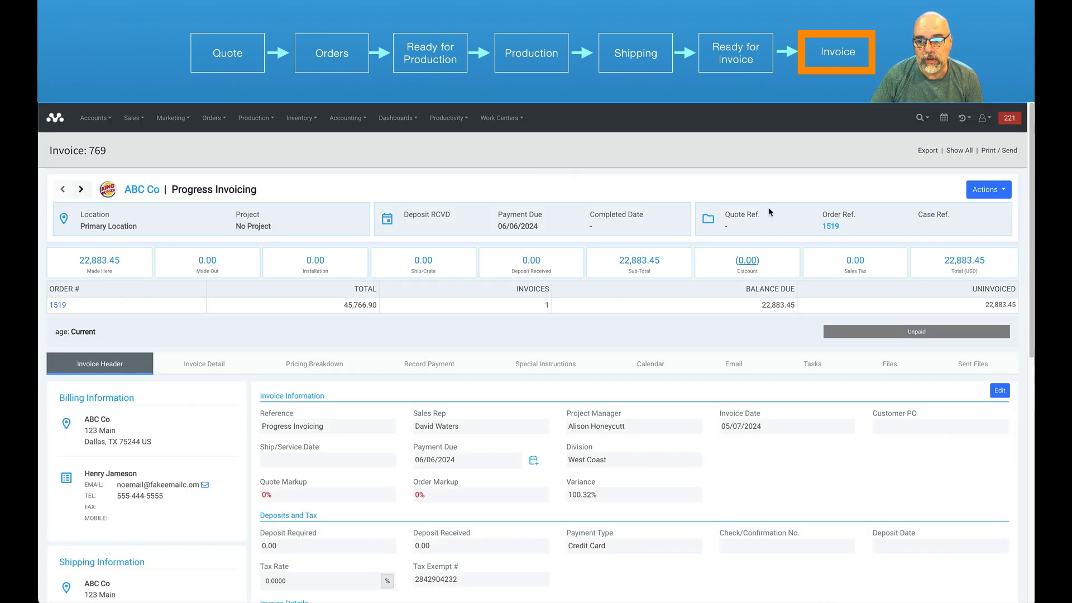
# - Add a progress invoice to the invoice's referenced order for 100% of the unbilled amount, describe it as "Part 2", and save it
pyautogui.click(830, 229)
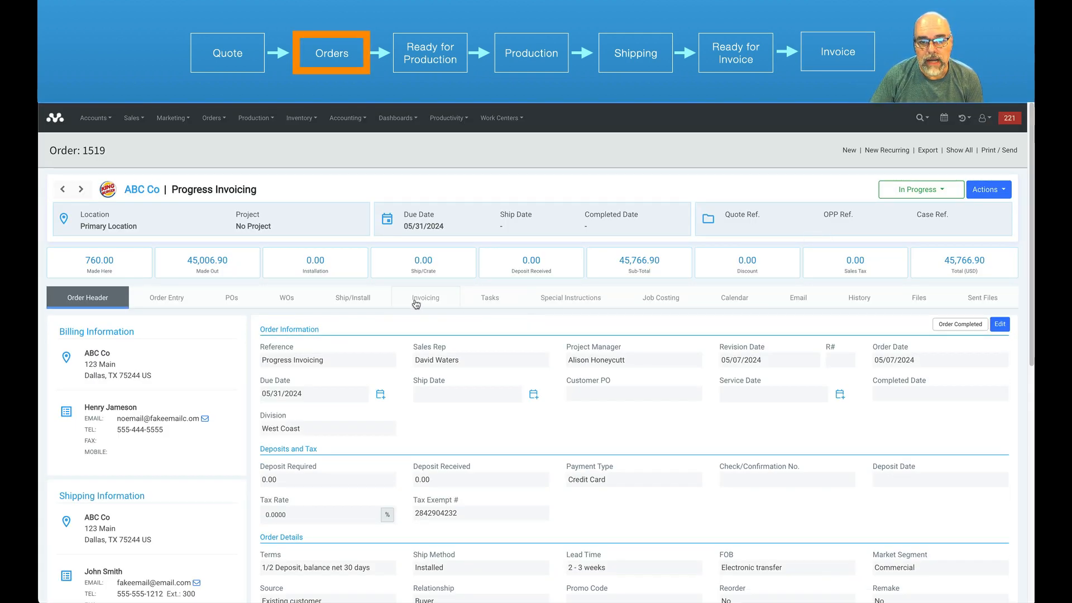
pyautogui.click(415, 304)
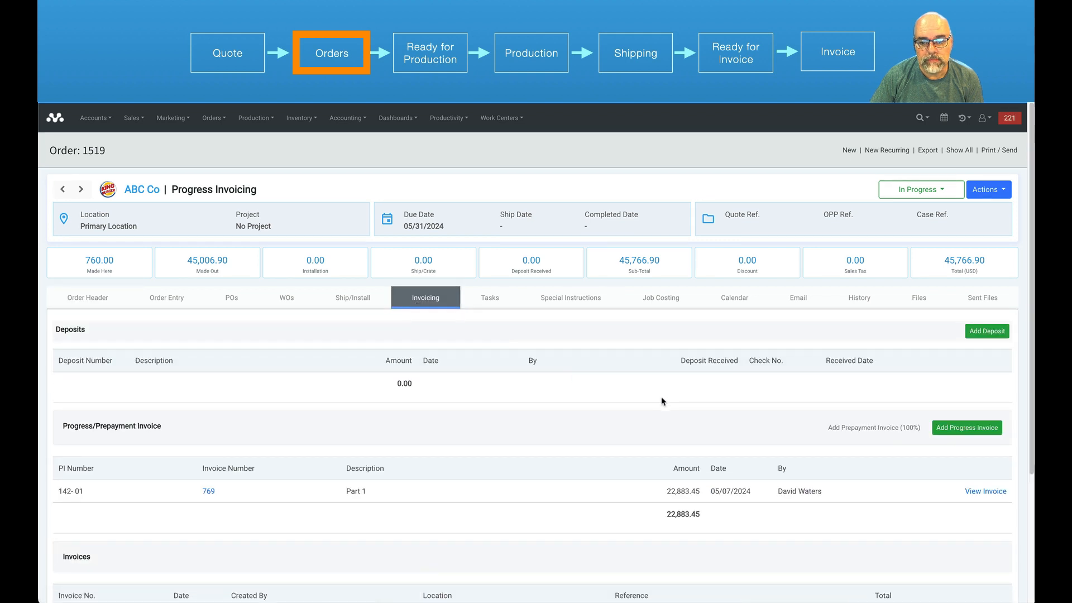
pyautogui.click(955, 428)
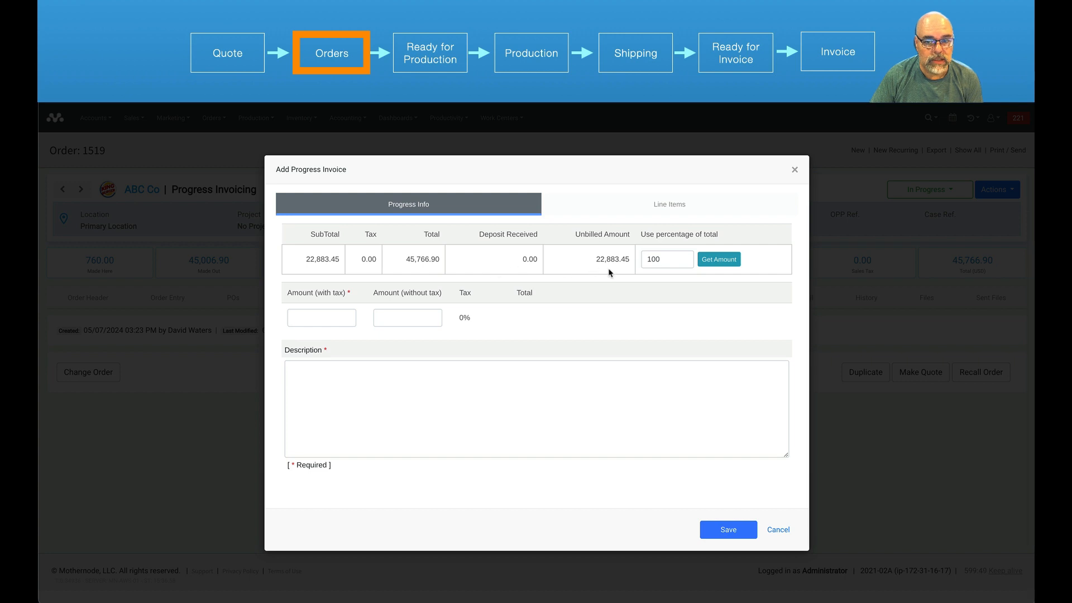
pyautogui.click(720, 263)
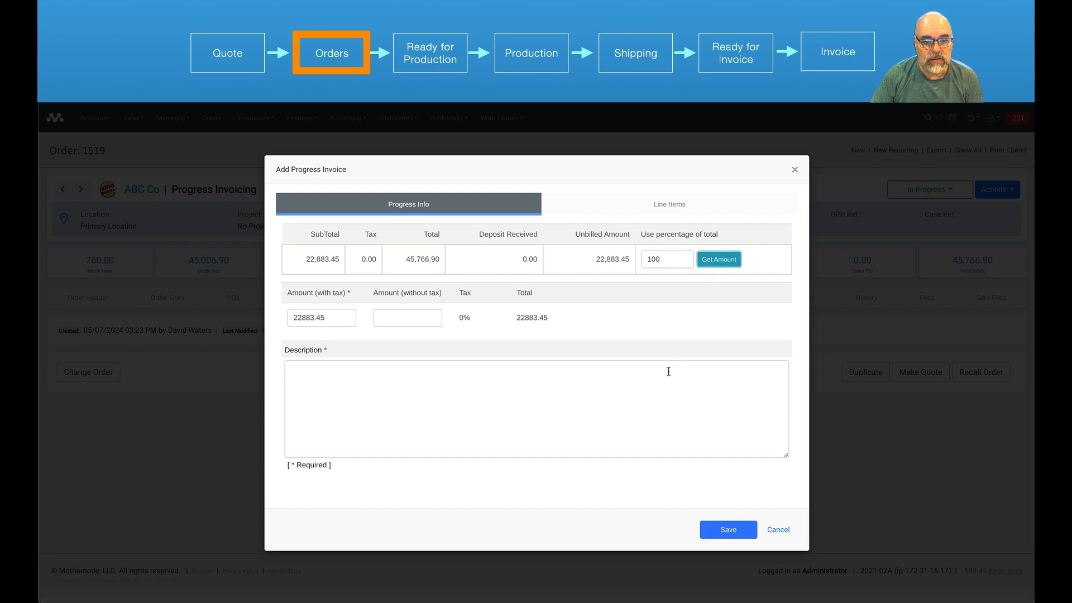
pyautogui.click(425, 408)
pyautogui.write('P')
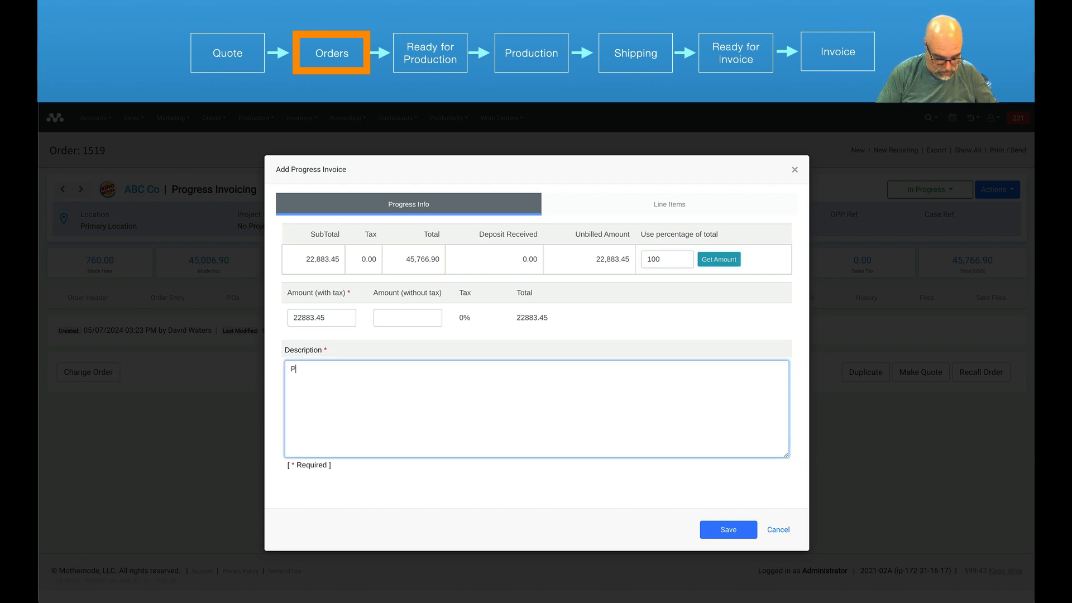
pyautogui.write('art 2')
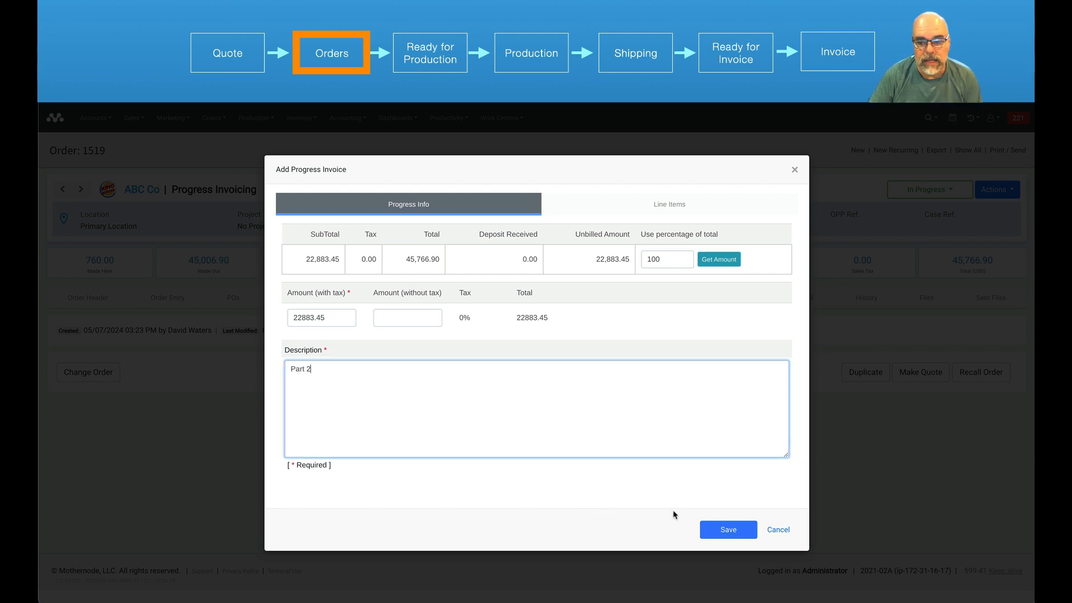
pyautogui.click(722, 529)
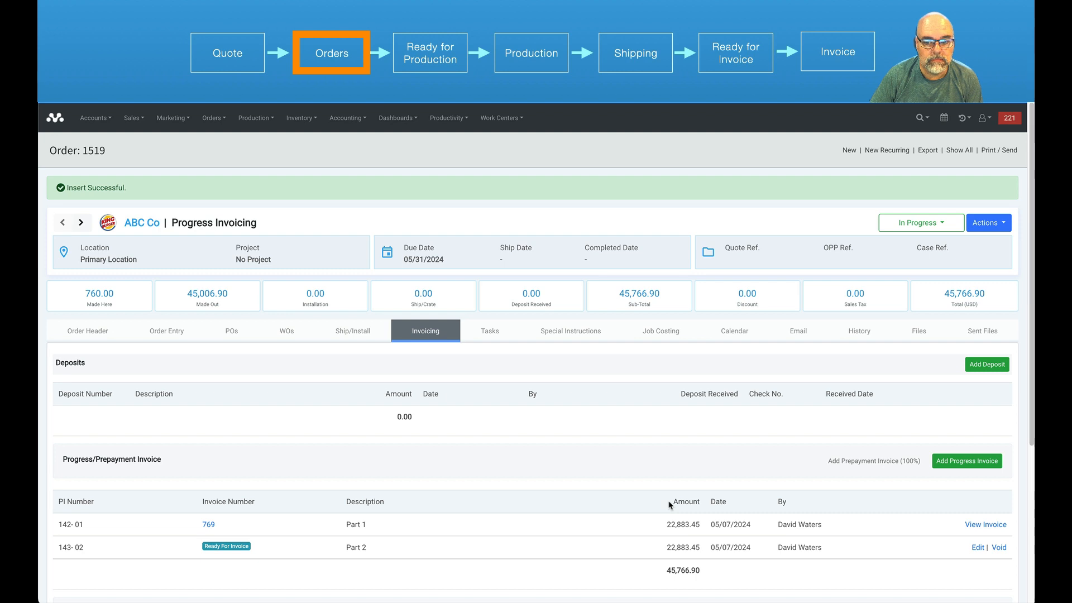
# - Check the saved Part 2 entry, and generate its invoice from the orders ready for invoice
pyautogui.scroll(-1, 655, 502)
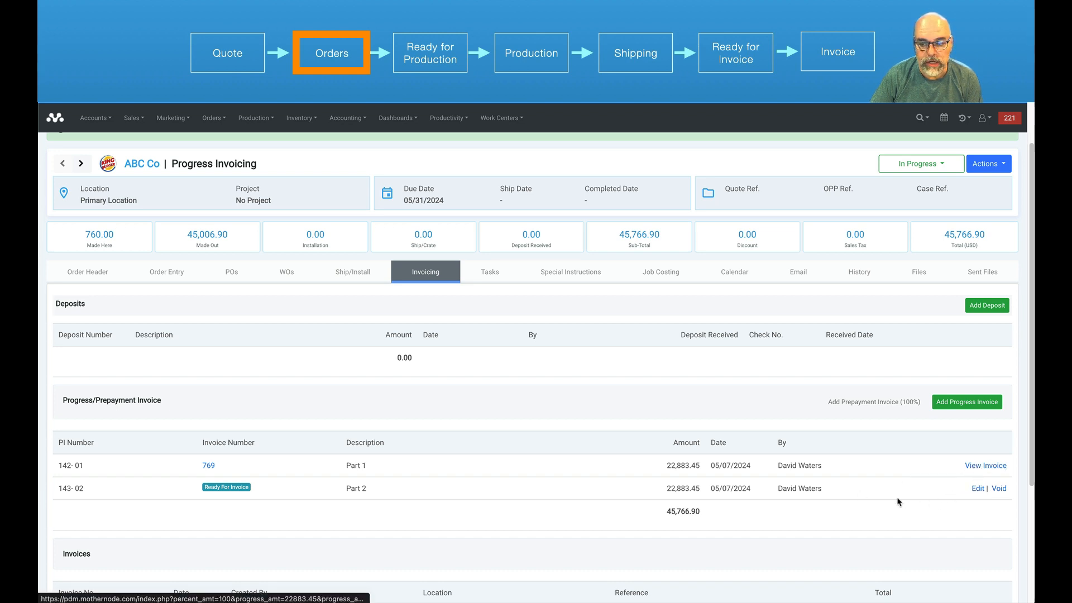
pyautogui.scroll(2, 592, 430)
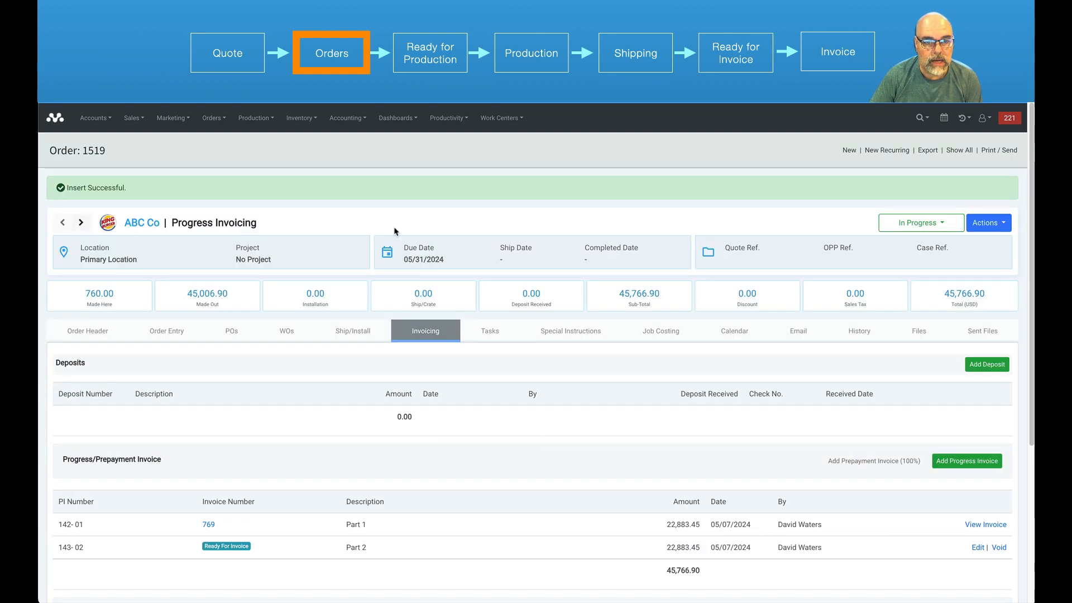
pyautogui.click(342, 118)
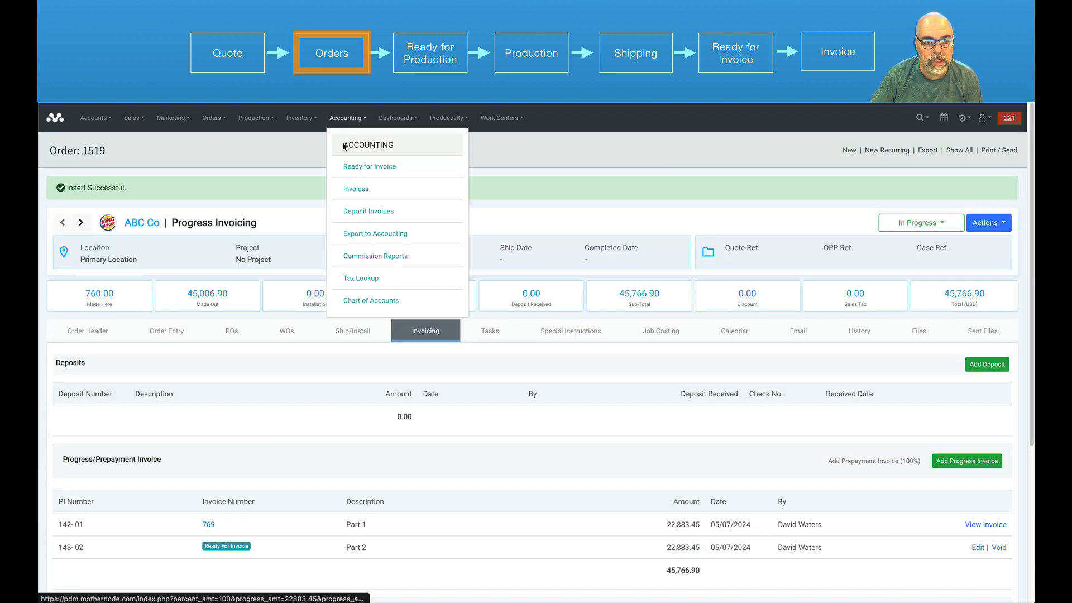
pyautogui.click(353, 167)
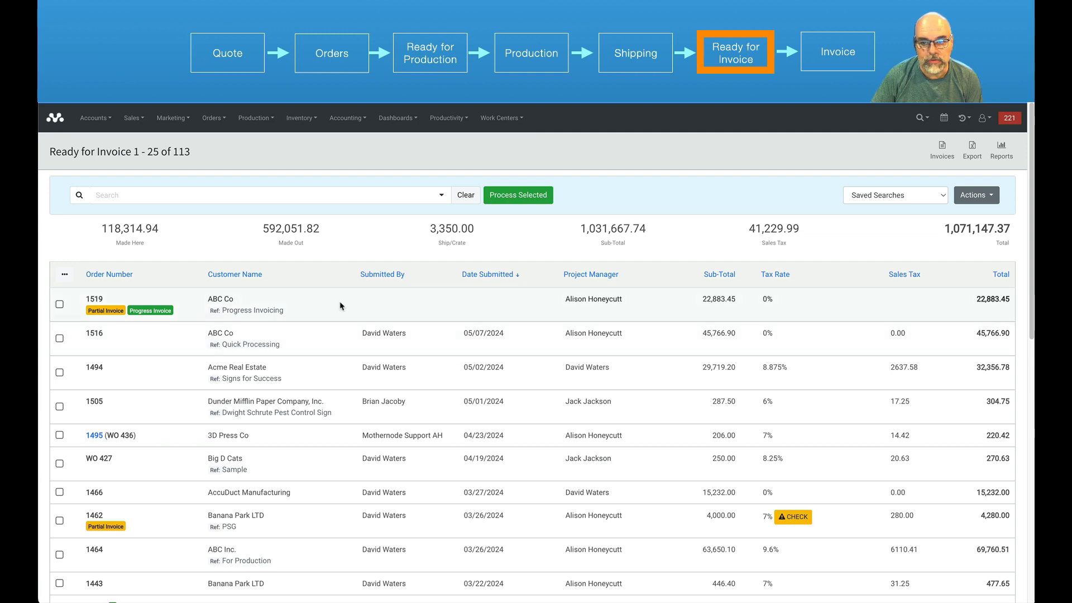
pyautogui.click(60, 304)
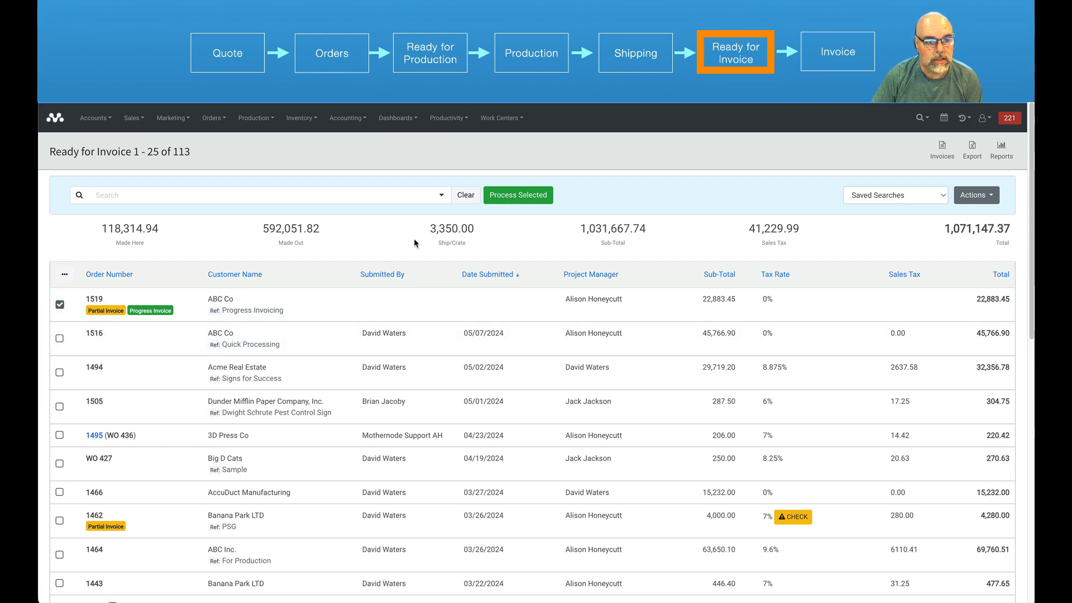
pyautogui.click(518, 195)
pyautogui.click(628, 150)
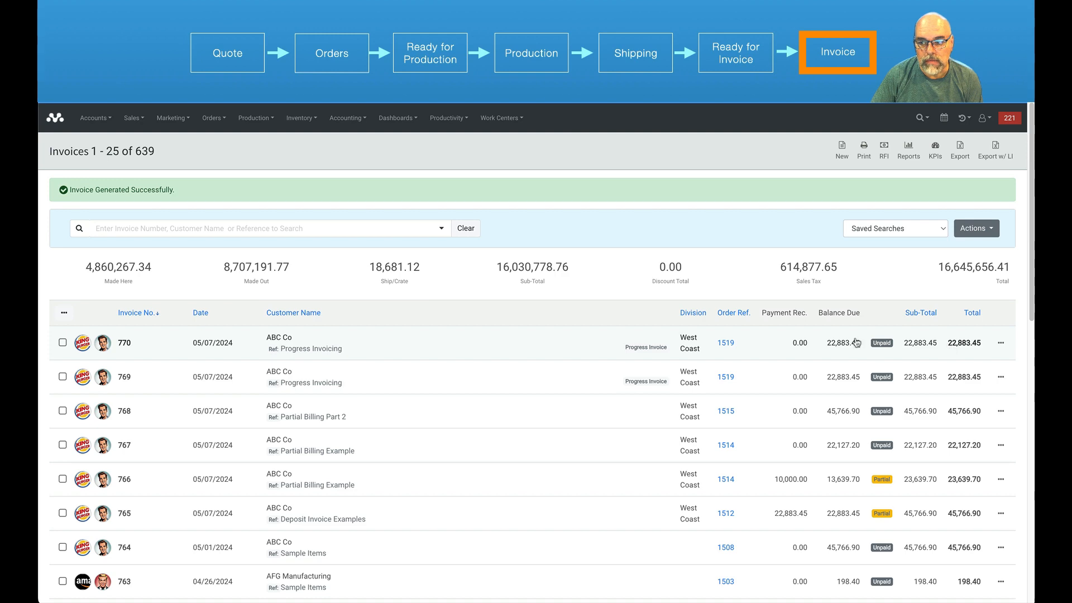
# - Open the newest ABC Co progress invoice and view its printable version with the default options
pyautogui.click(289, 338)
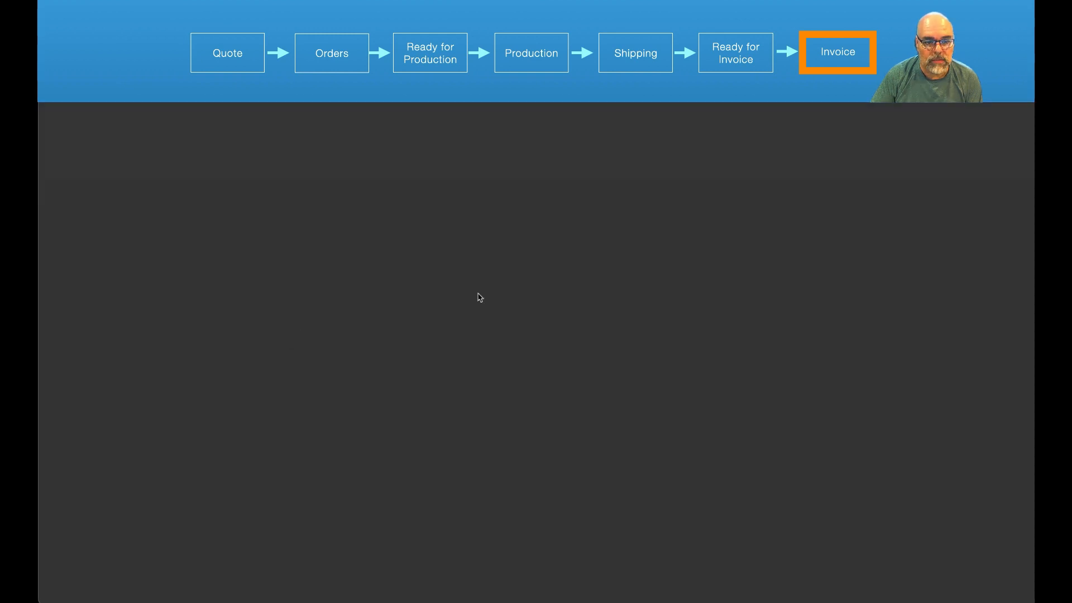
pyautogui.click(999, 148)
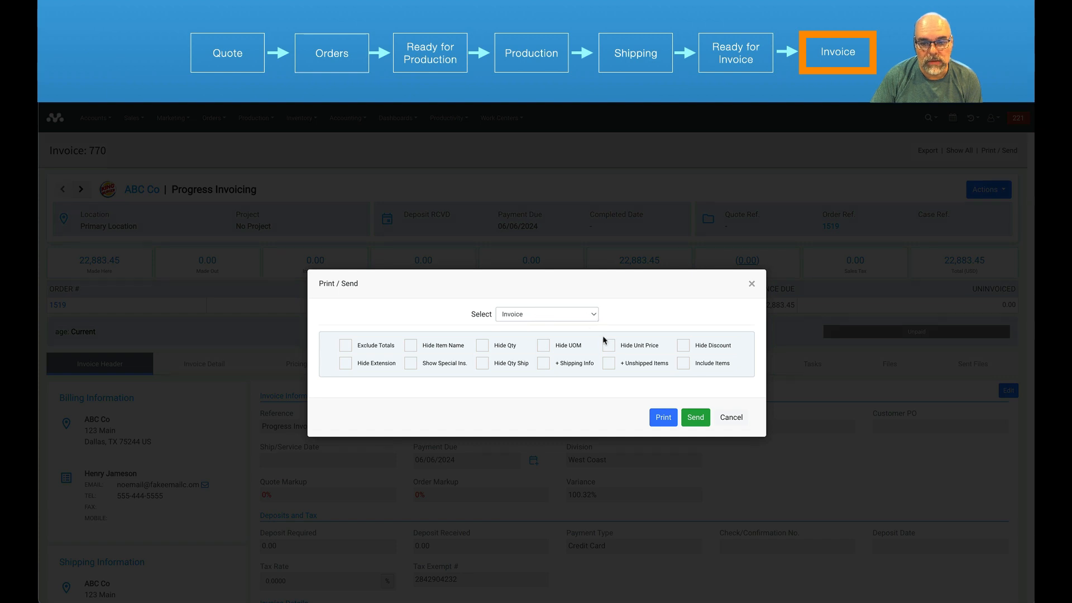
pyautogui.click(664, 420)
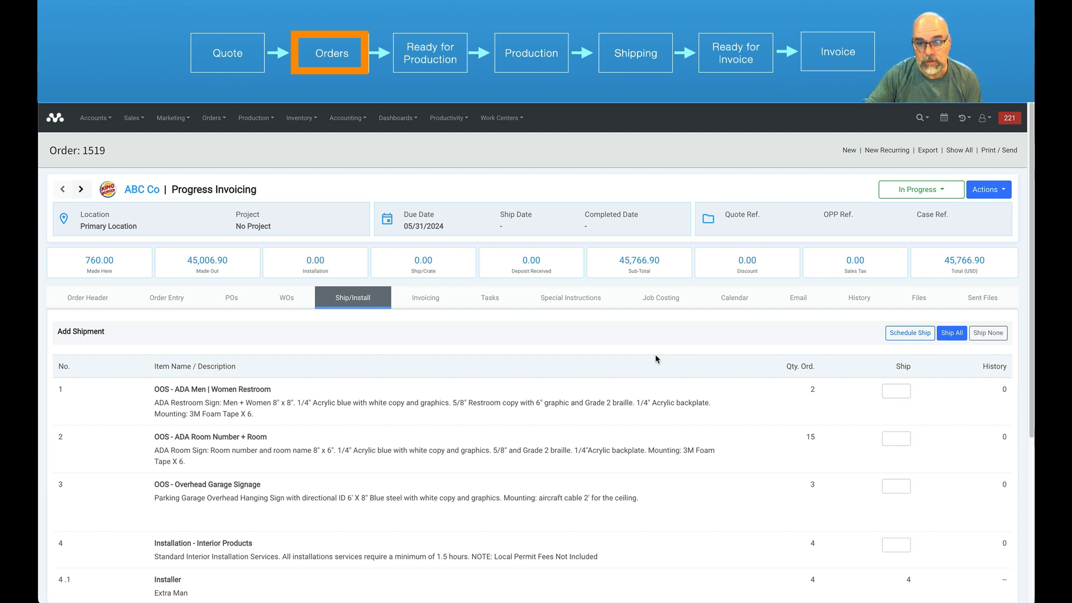
# - Ship all items on the "Progress Invoicing" order, keeping the Installed ship method, and confirm the shipment
pyautogui.click(954, 334)
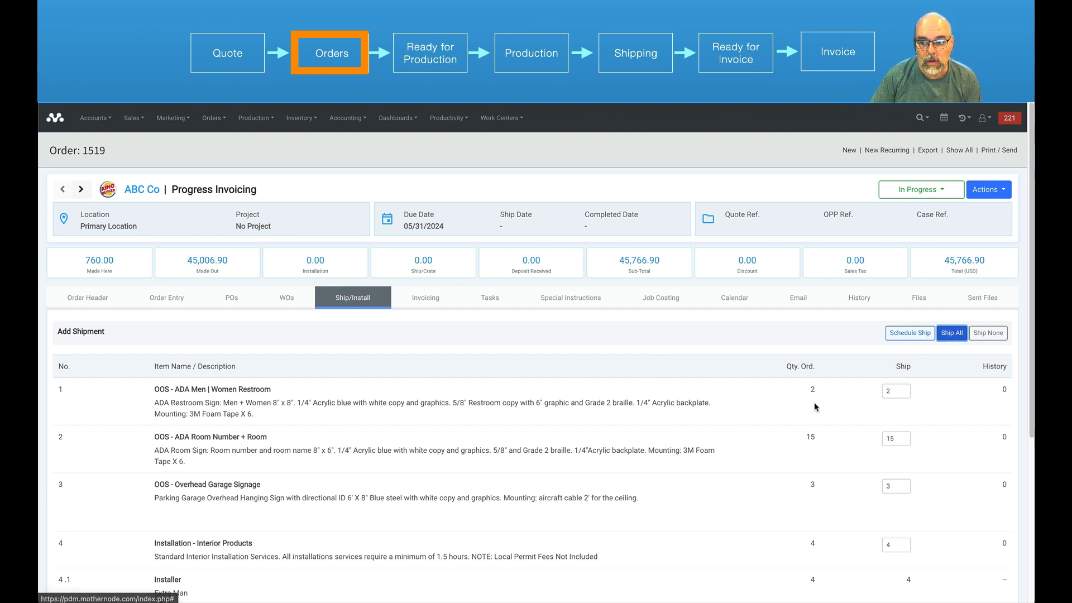
pyautogui.scroll(-5, 986, 386)
pyautogui.click(984, 379)
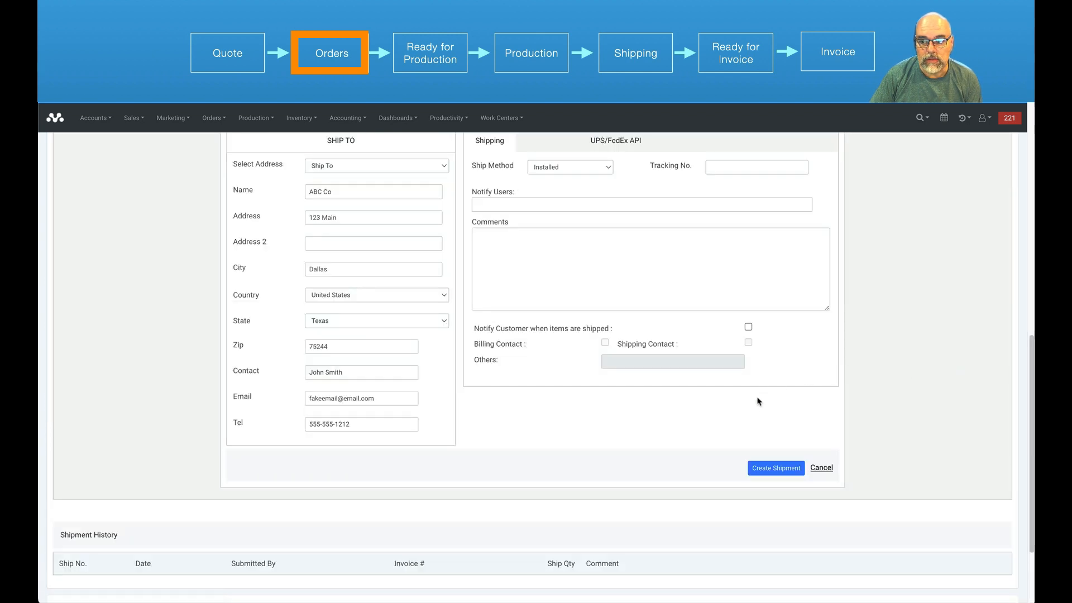
pyautogui.click(762, 461)
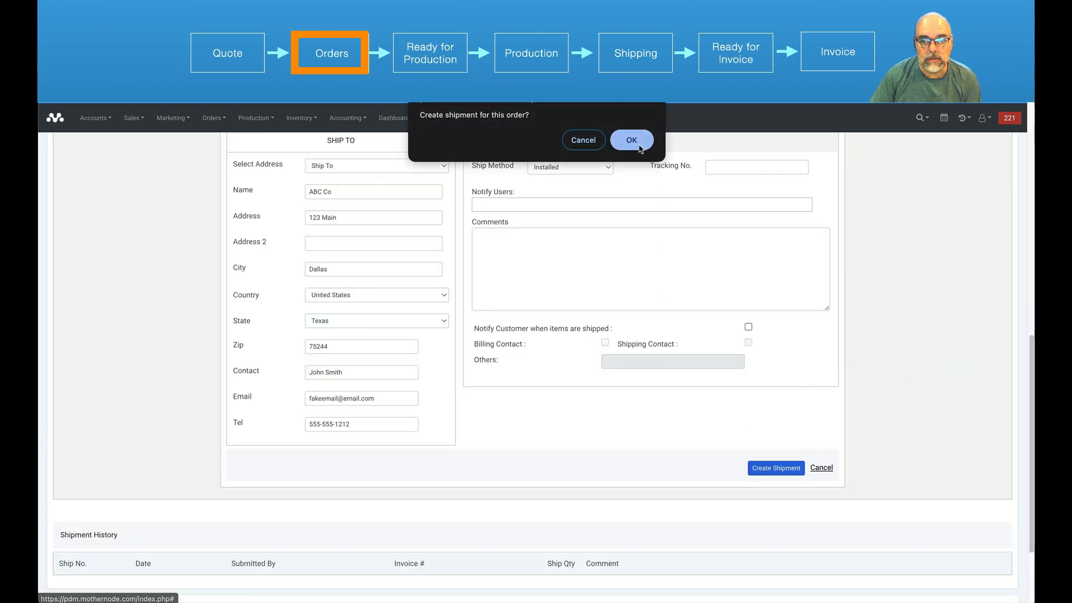
pyautogui.click(636, 141)
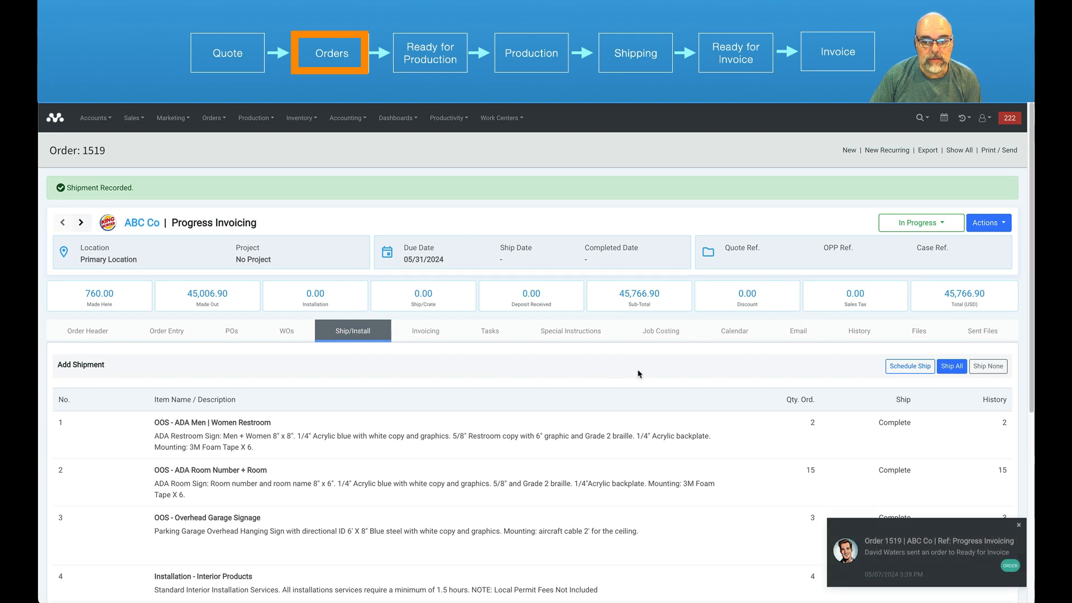
# - Change the status of the "Progress Invoicing" order to Completed
pyautogui.click(916, 229)
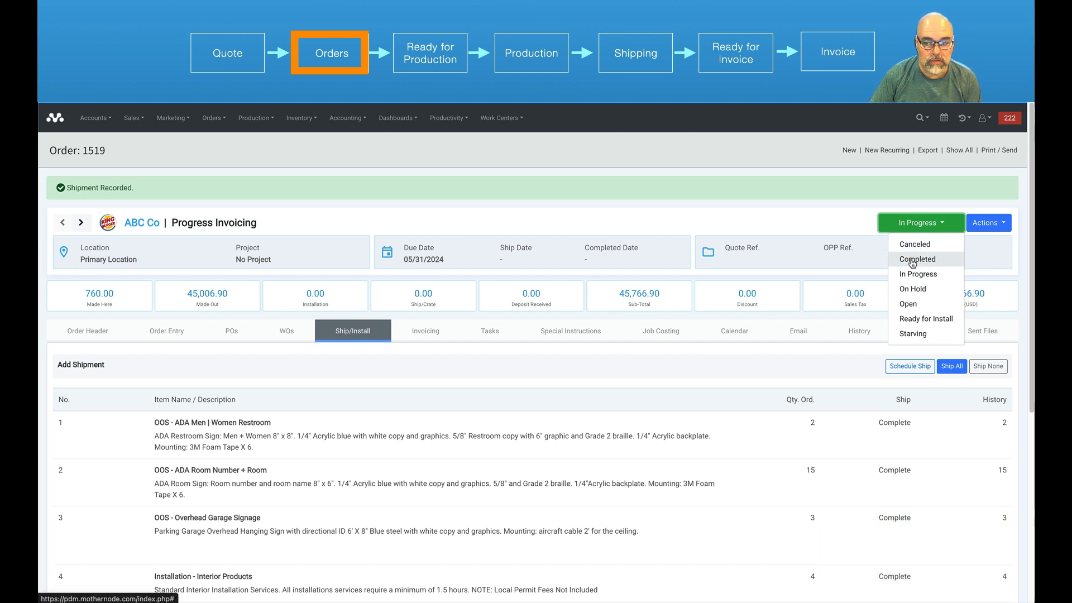
pyautogui.click(944, 264)
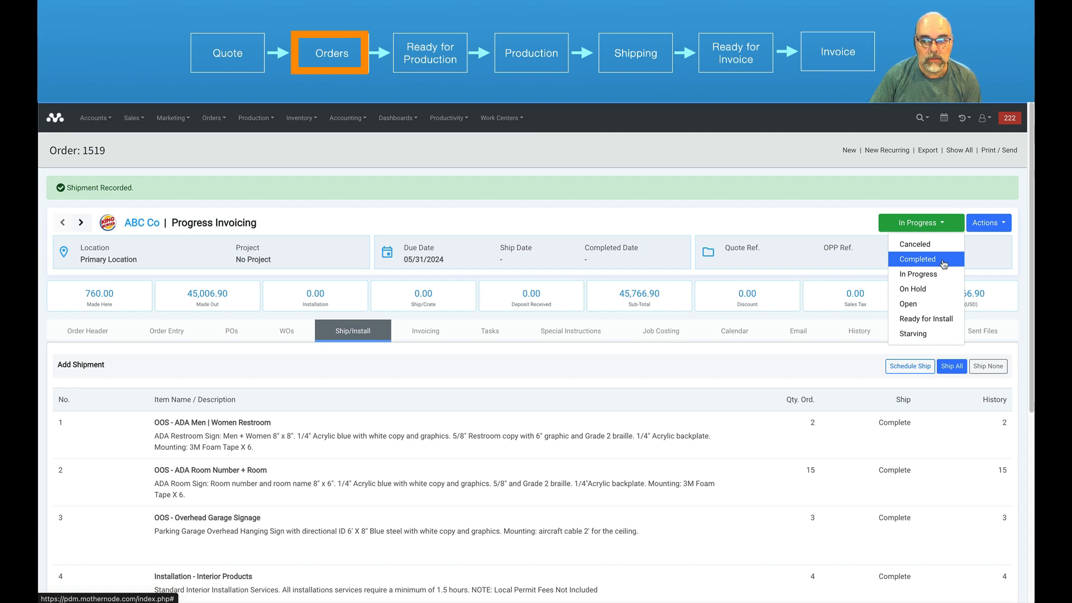
pyautogui.click(944, 263)
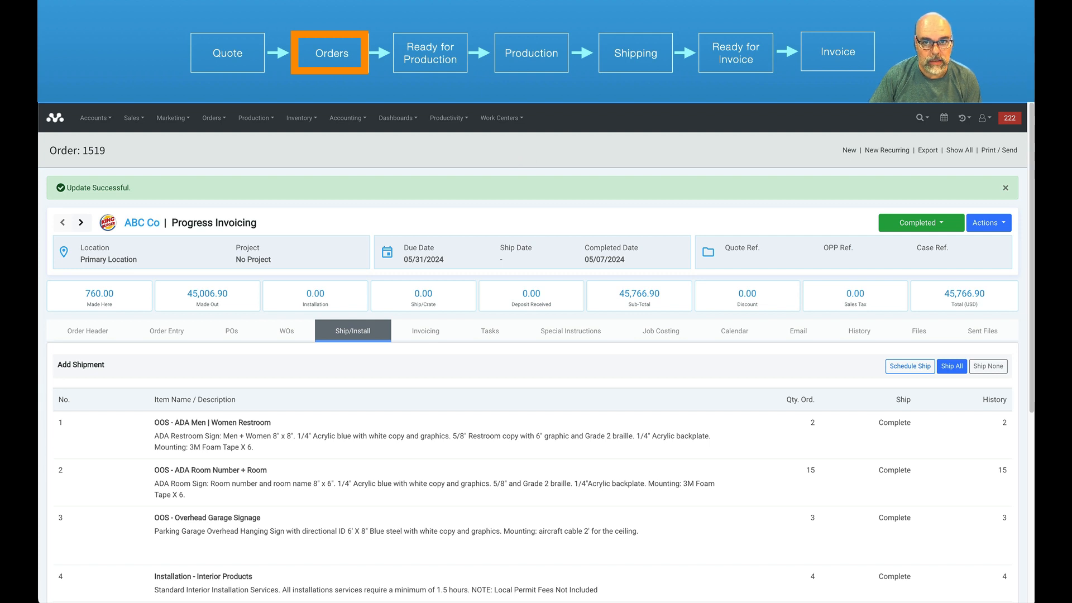
pyautogui.click(584, 50)
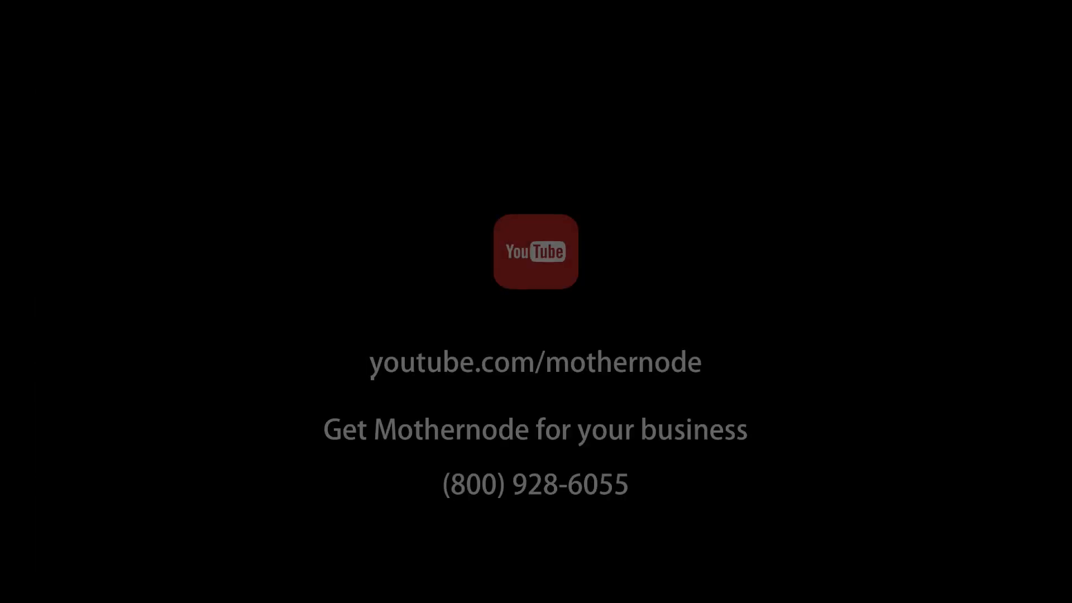